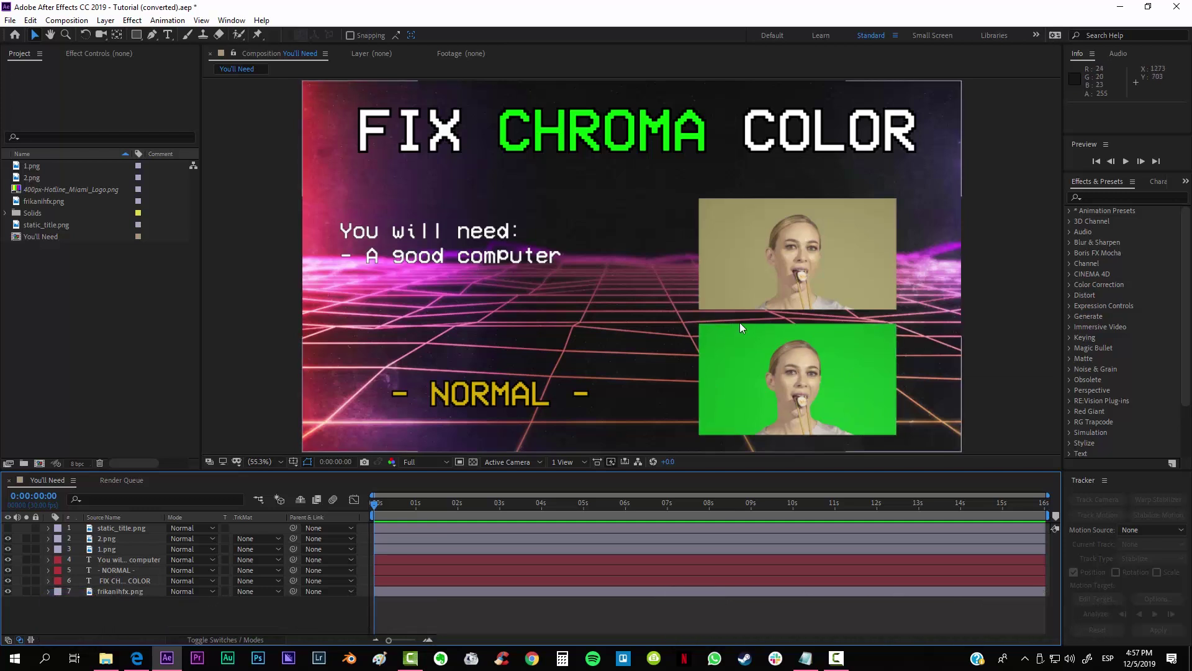
{"action": "left_click", "coordinate": [737, 261]}
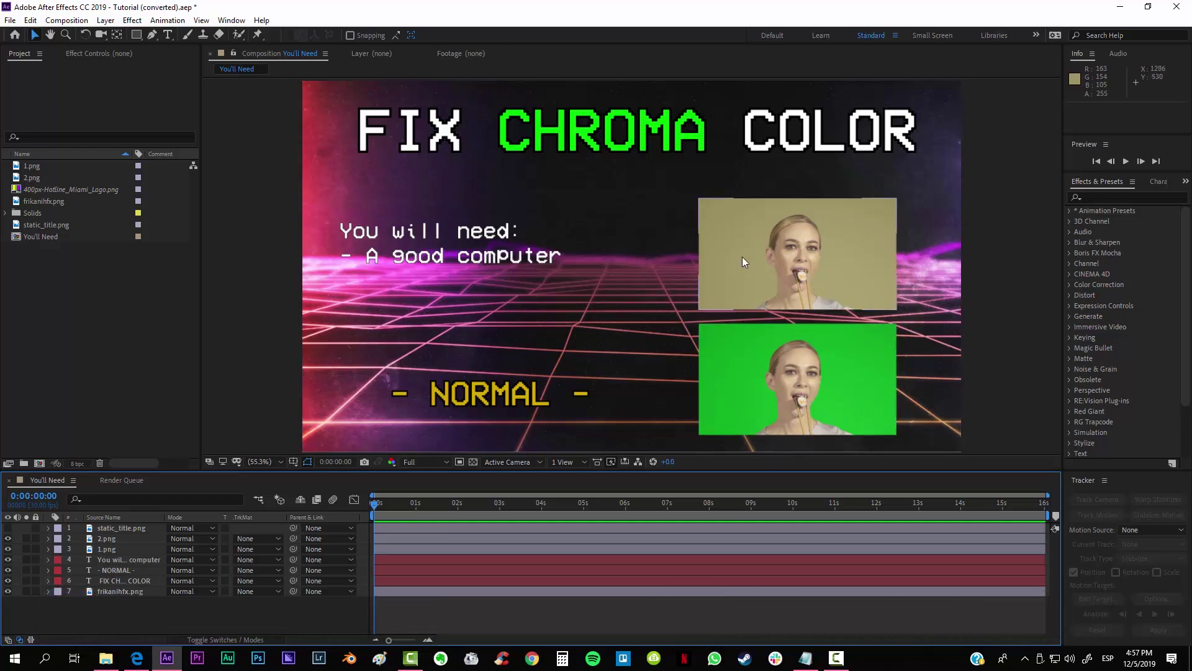
{"action": "left_click", "coordinate": [856, 313]}
{"action": "left_click", "coordinate": [833, 298]}
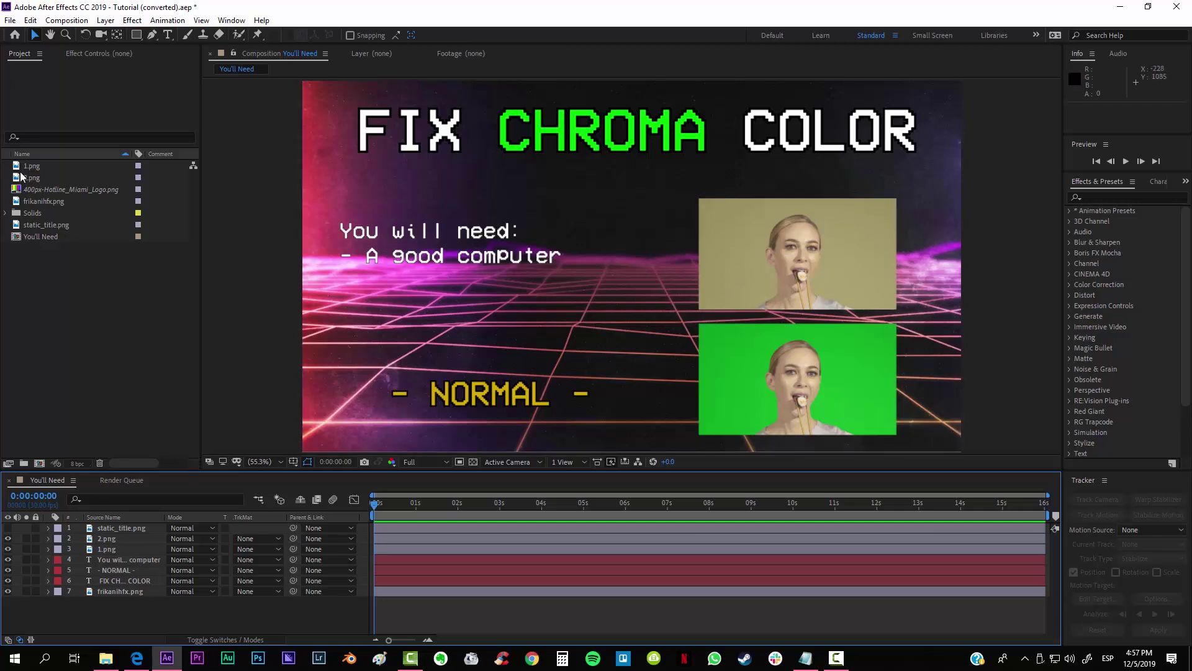
Create a composition from the 1.png footage and apply the Color Range effect to its layer.
{"action": "left_click_drag", "start_coordinate": [28, 167], "coordinate": [38, 463]}
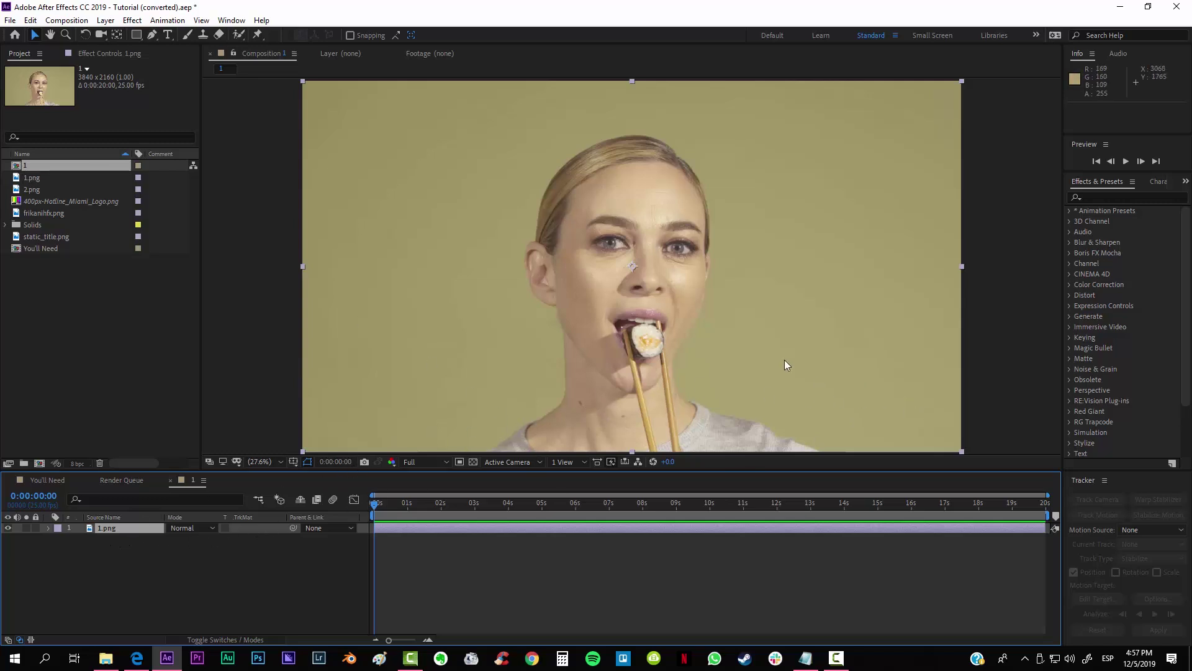
{"action": "left_click", "coordinate": [1122, 196]}
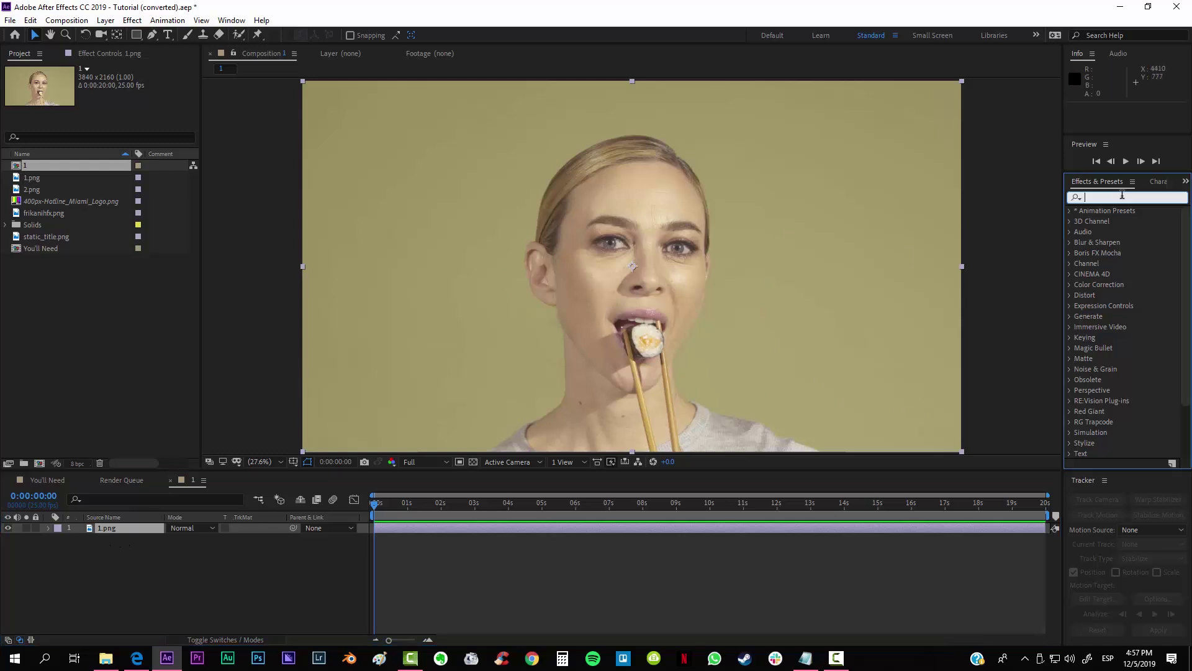
{"action": "type", "text": "color ran"}
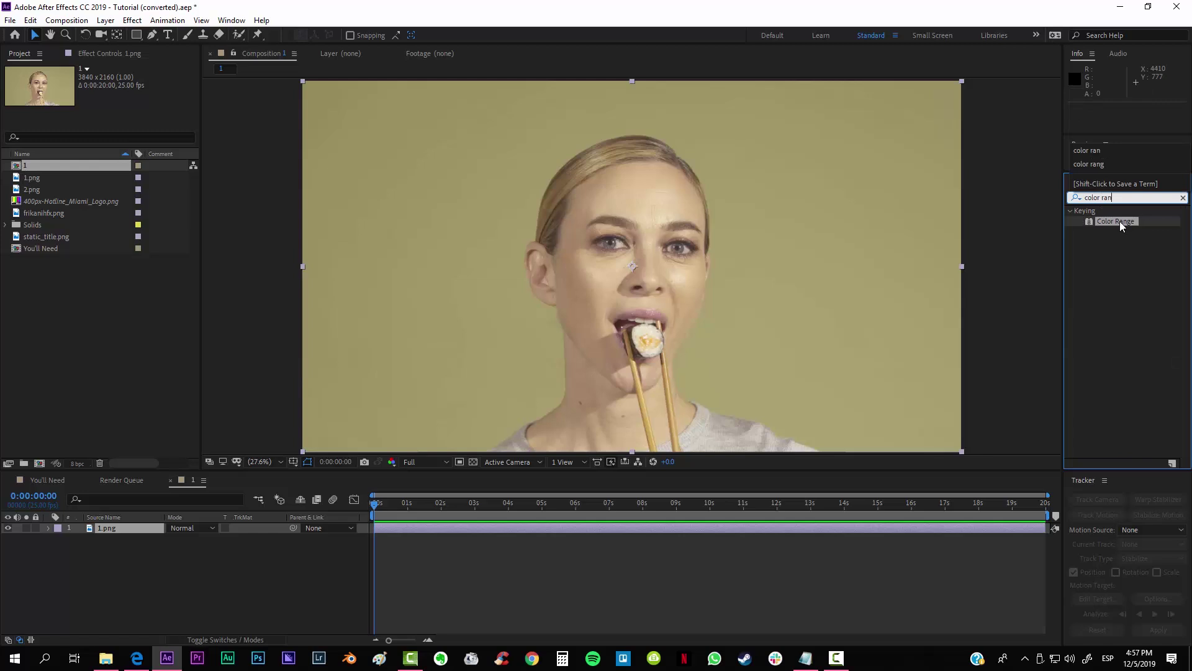
{"action": "left_click_drag", "start_coordinate": [1116, 221], "coordinate": [730, 538]}
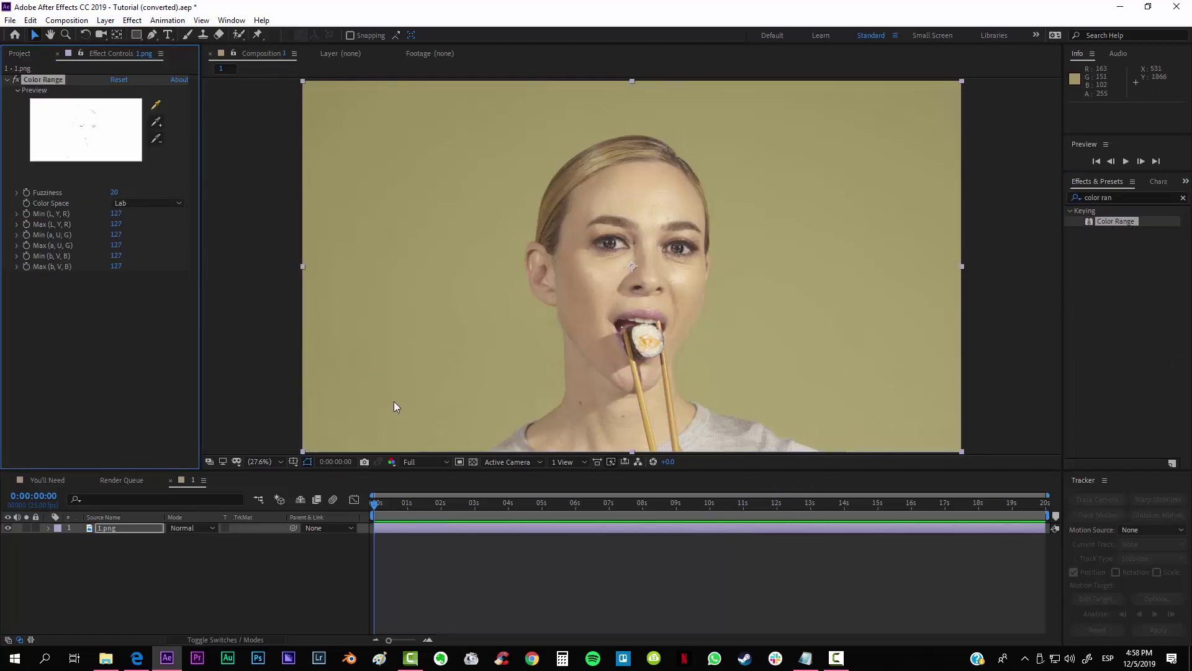
Sample the backdrop colour left of the woman as the Color Range key, and show the transparency grid.
{"action": "left_click", "coordinate": [157, 107]}
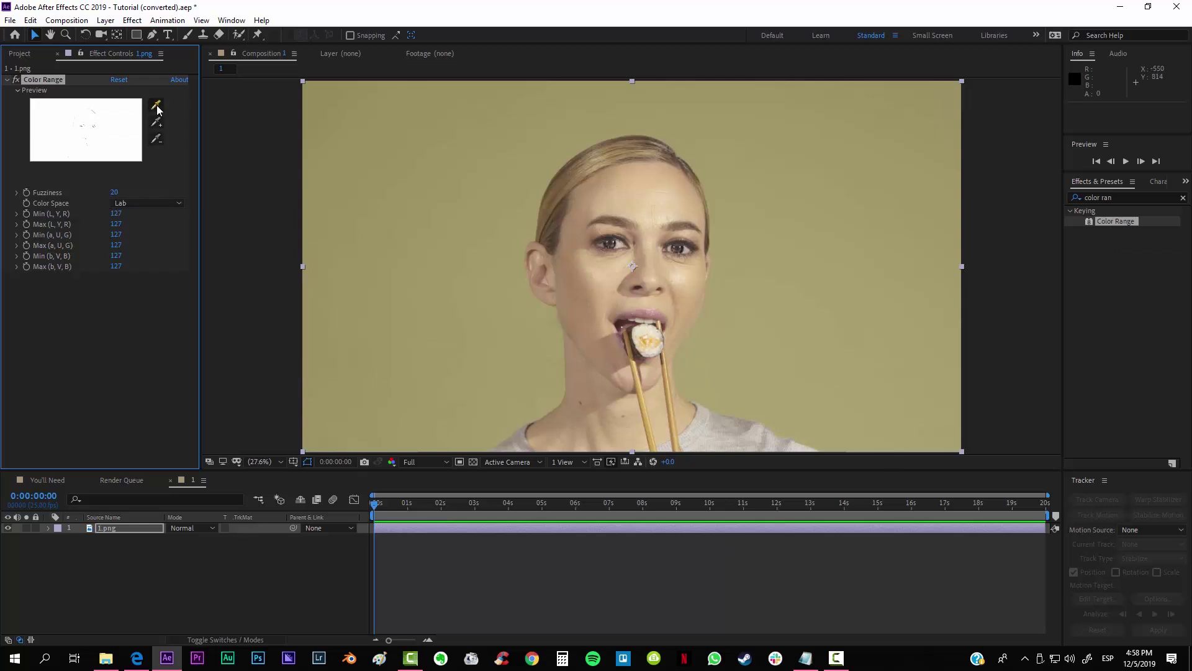
{"action": "left_click", "coordinate": [443, 337]}
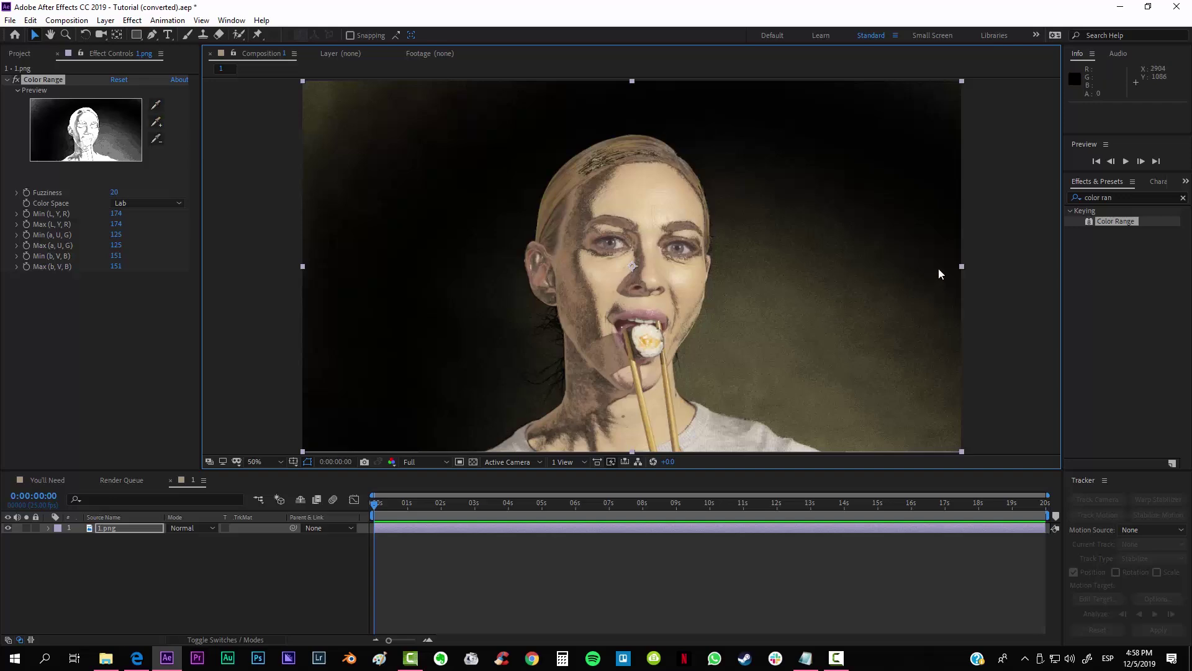
{"action": "scroll", "coordinate": [938, 267], "scroll_direction": "up", "scroll_amount": 5}
{"action": "scroll", "coordinate": [538, 343], "scroll_direction": "up", "scroll_amount": 2}
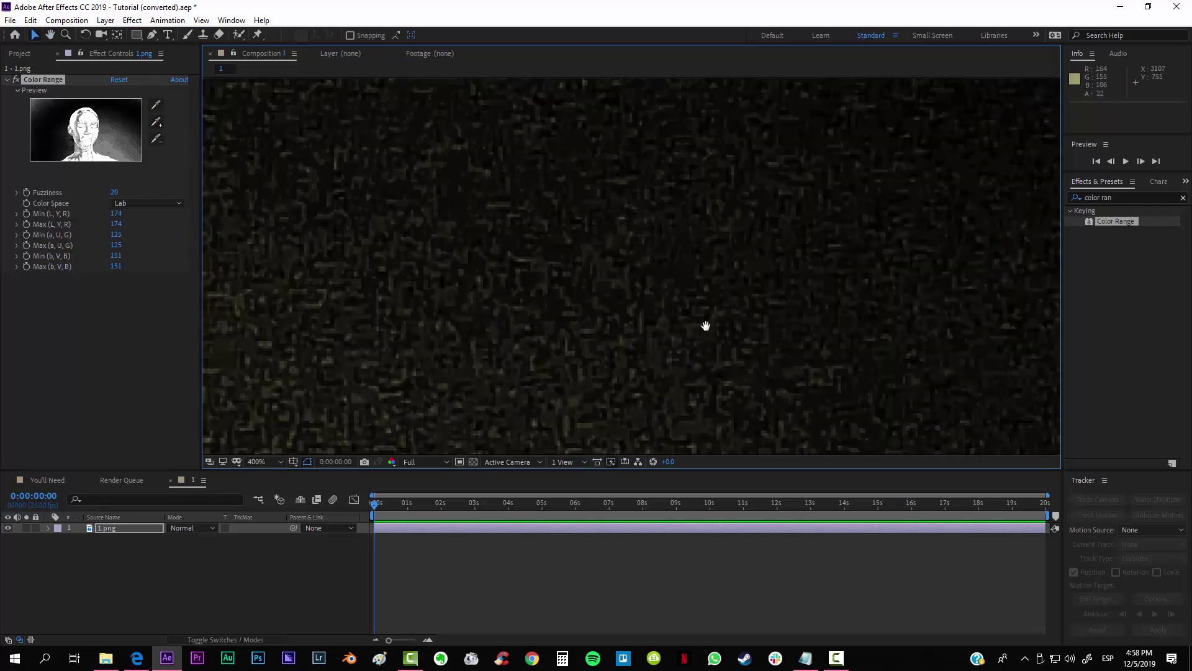
{"action": "key", "text": "v"}
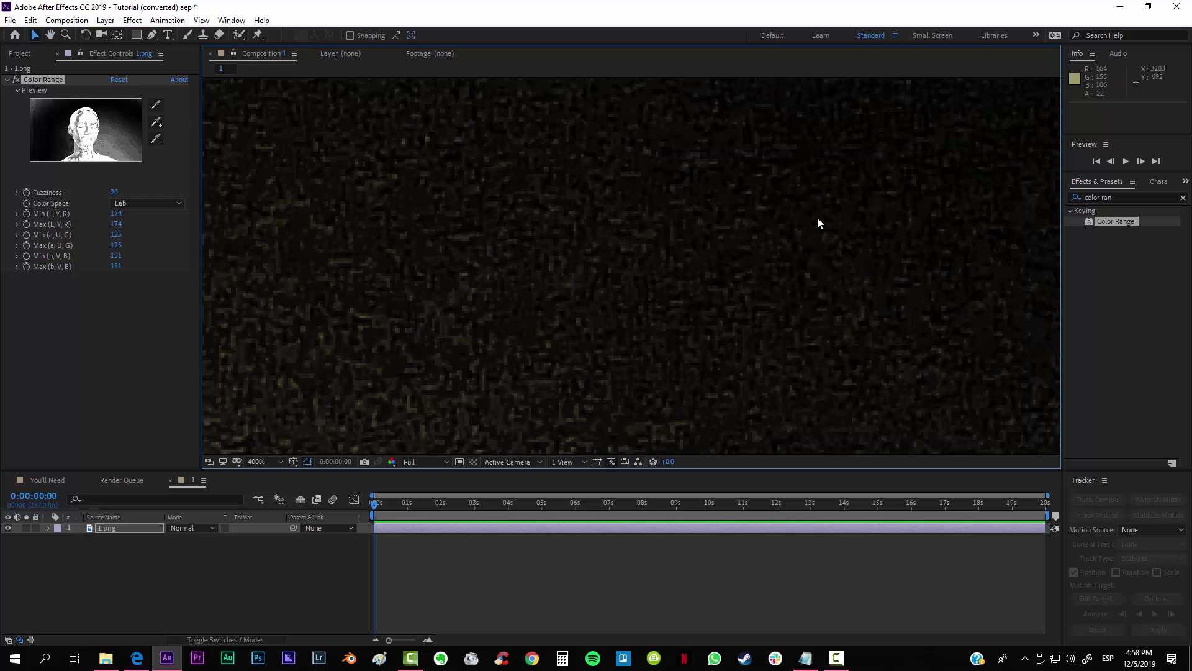
{"action": "left_click", "coordinate": [267, 461]}
{"action": "left_click", "coordinate": [255, 240]}
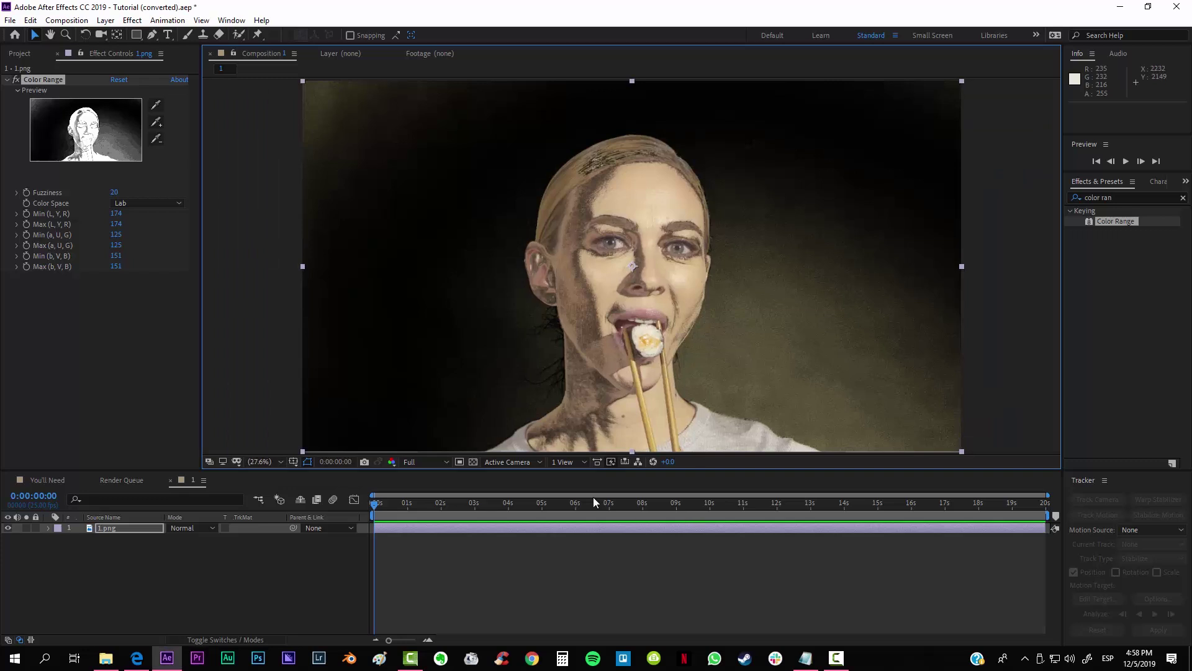
{"action": "left_click", "coordinate": [472, 462]}
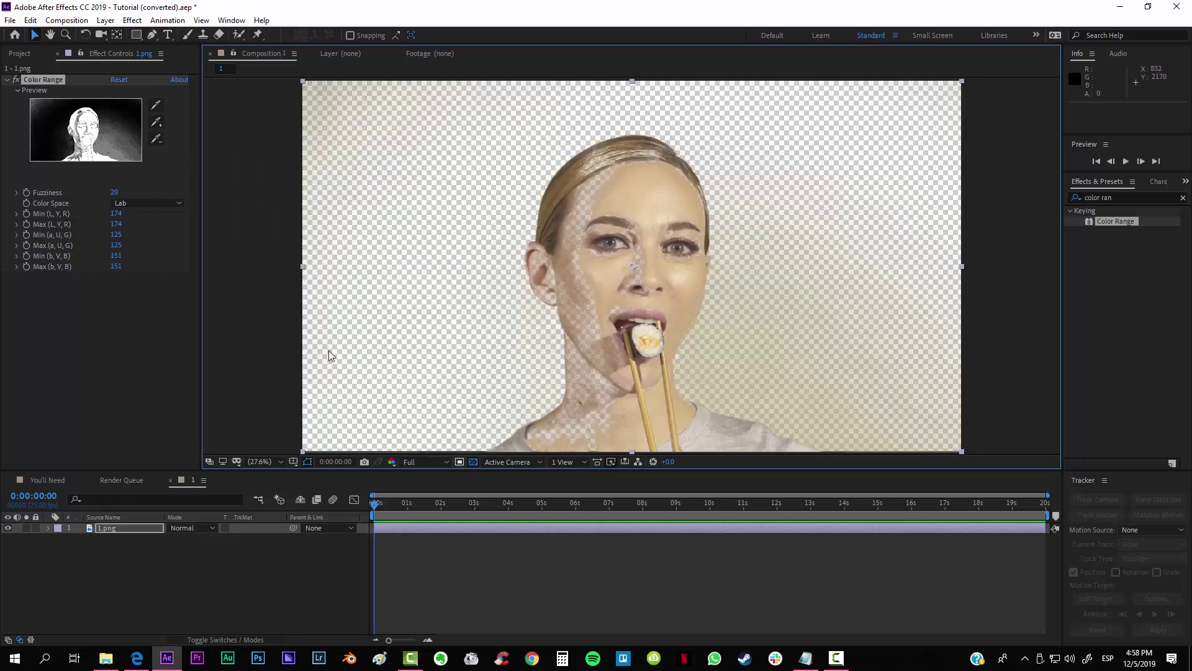
Add the backdrop colours at the image's lower right and upper left to the keyed range, and hide the transparency grid.
{"action": "left_click", "coordinate": [156, 125]}
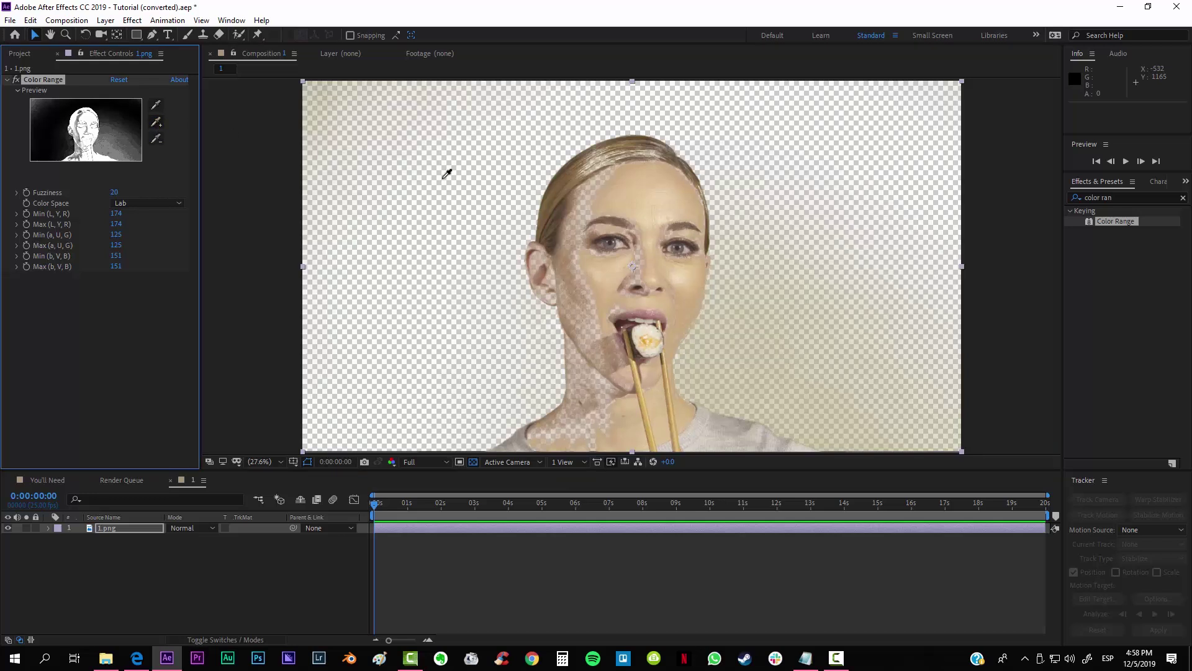
{"action": "left_click", "coordinate": [793, 390]}
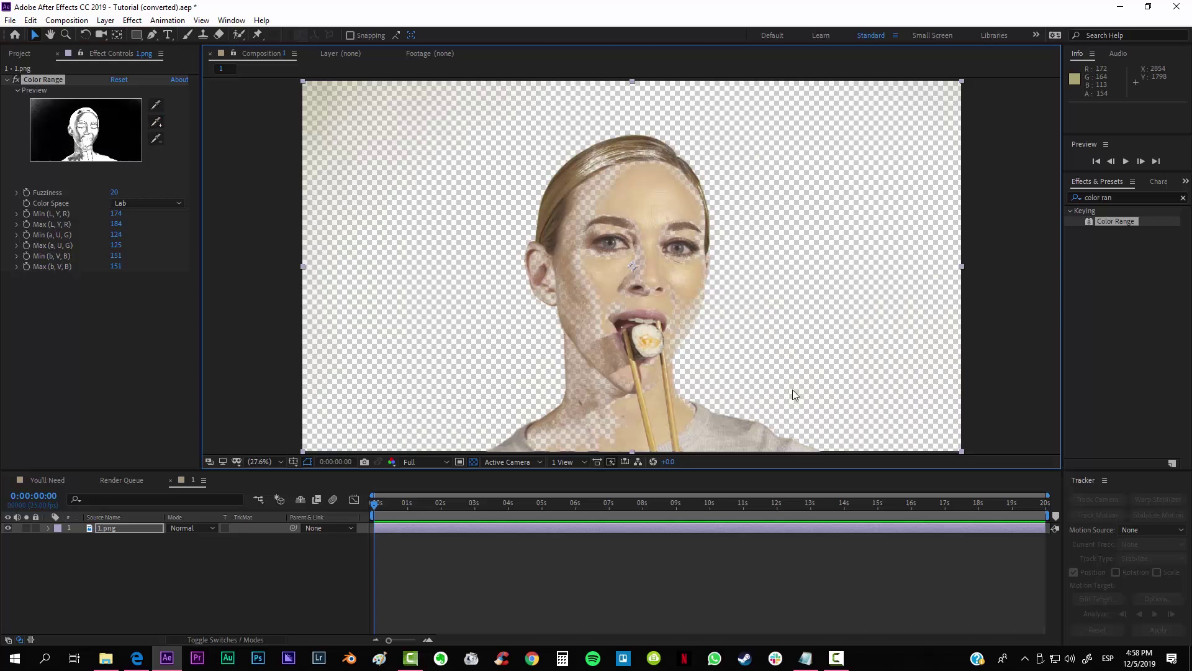
{"action": "left_click", "coordinate": [473, 462]}
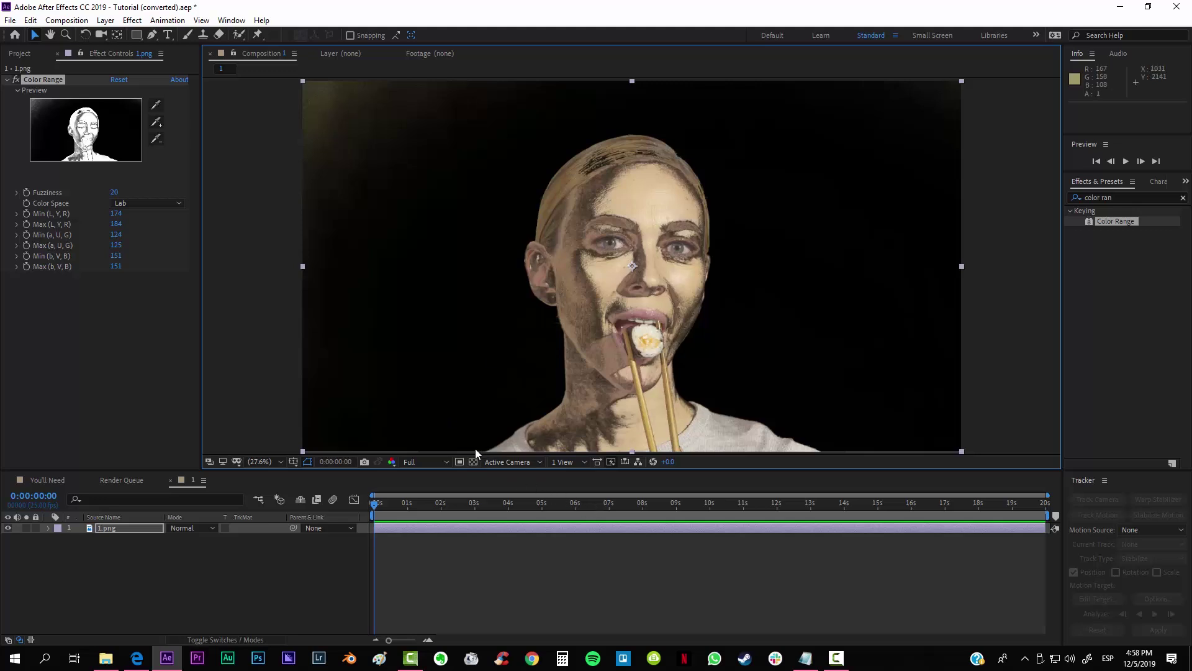
{"action": "left_click", "coordinate": [473, 462]}
{"action": "left_click", "coordinate": [156, 121]}
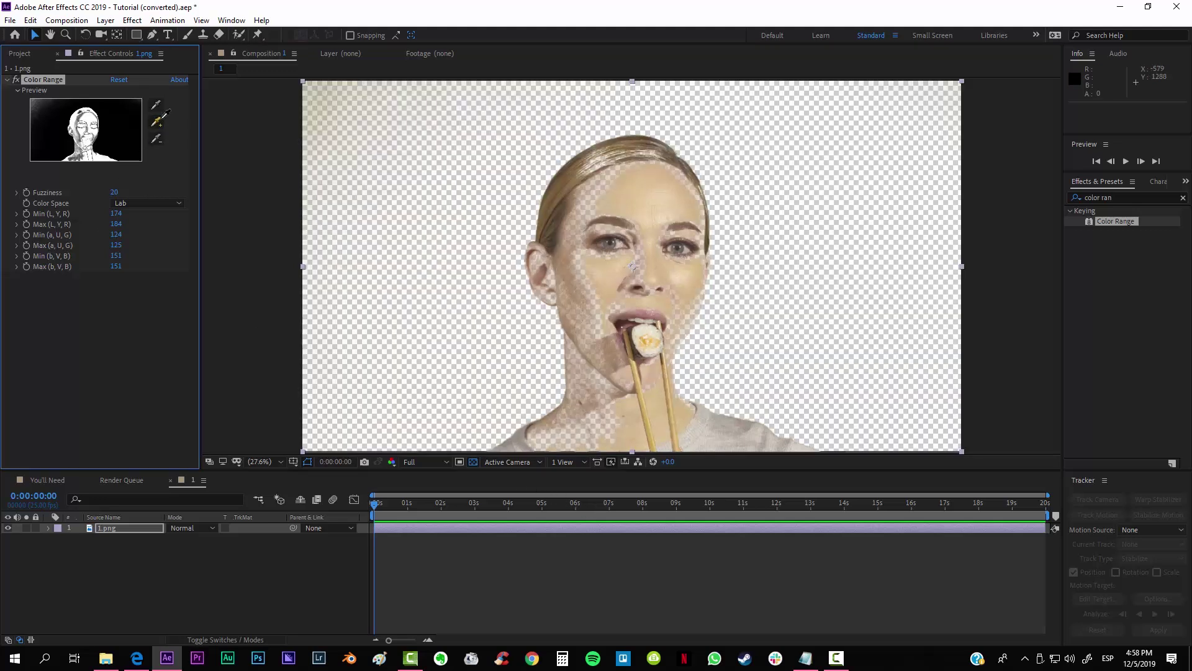
{"action": "left_click", "coordinate": [331, 163]}
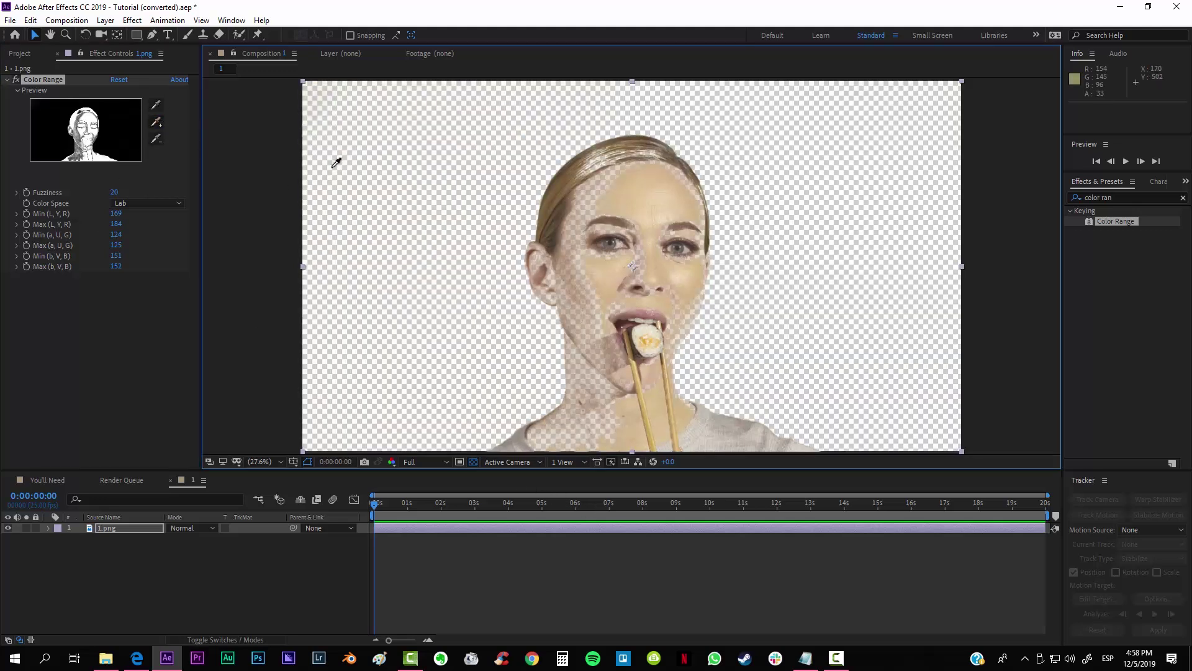
{"action": "left_click", "coordinate": [473, 462]}
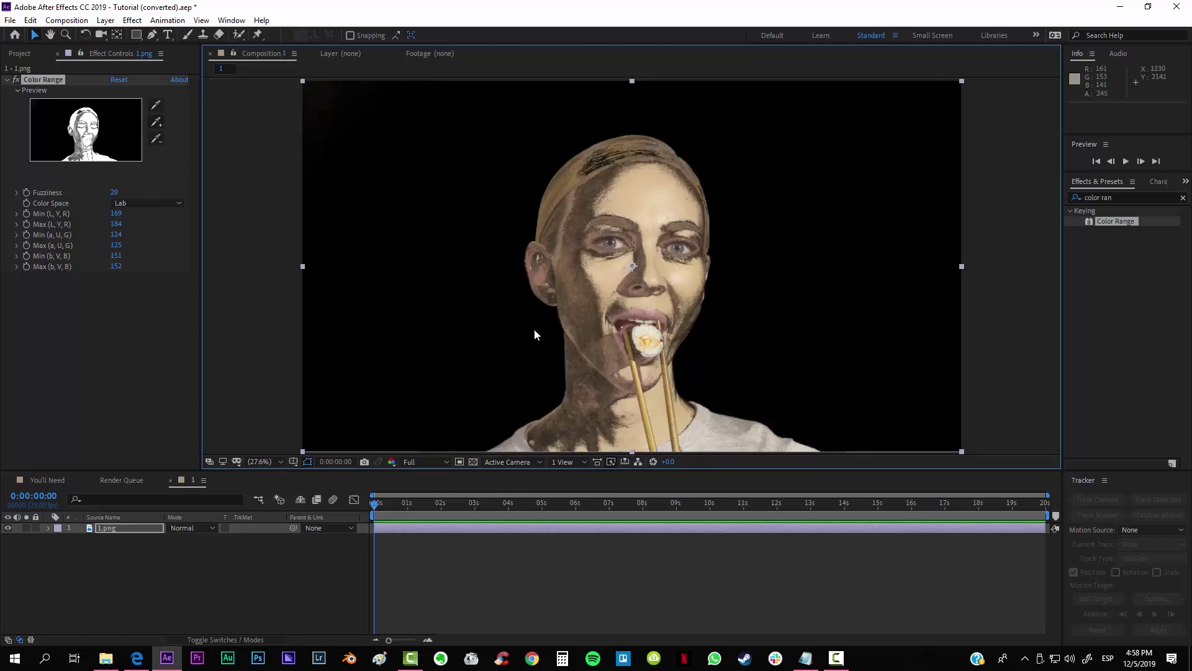
Examine the woman's hair, ear and face up close for areas the key has removed, ending with the whole frame fitted.
{"action": "scroll", "coordinate": [697, 276], "scroll_direction": "up", "scroll_amount": 3}
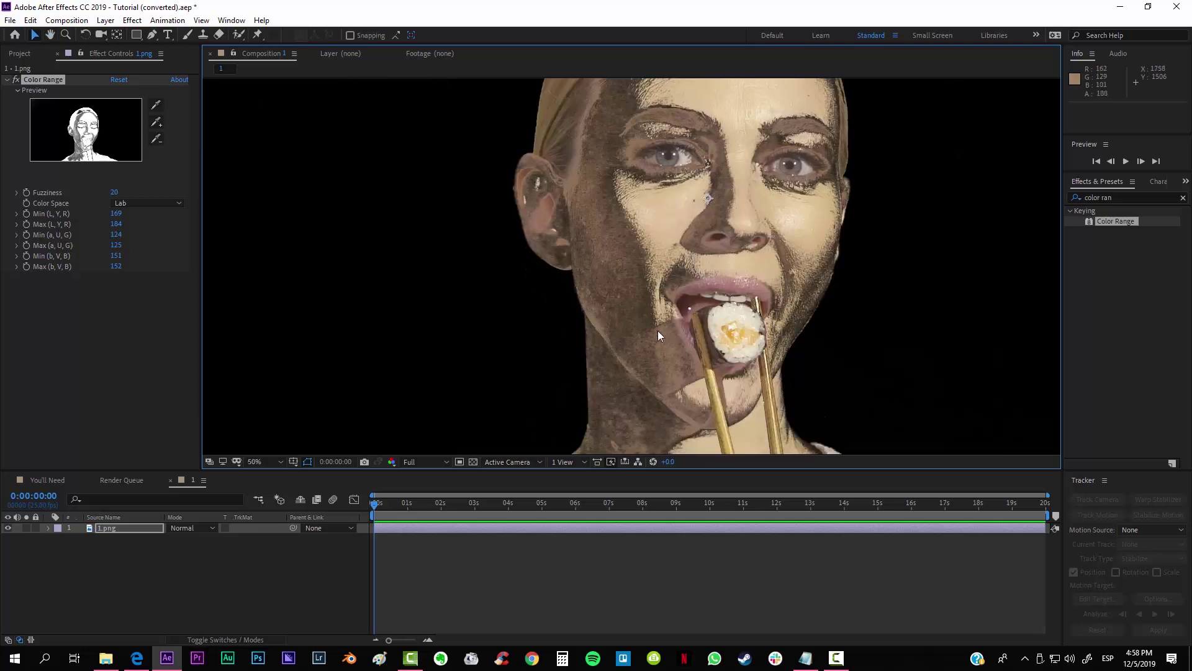
{"action": "left_click_drag", "start_coordinate": [611, 229], "coordinate": [522, 403]}
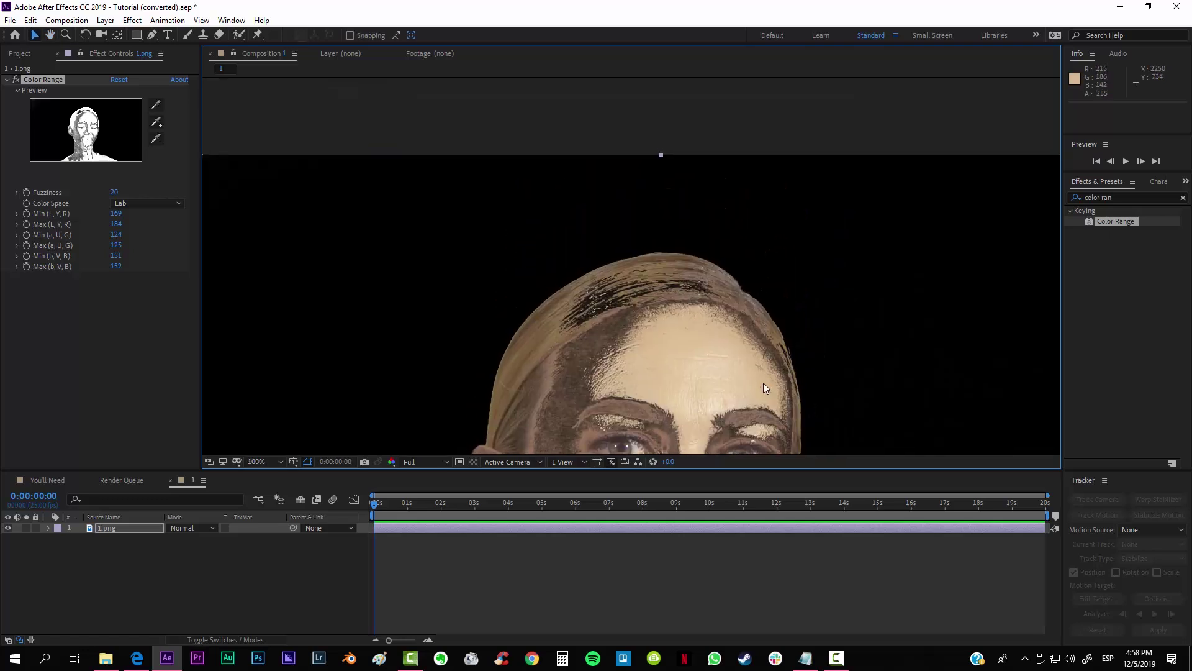
{"action": "scroll", "coordinate": [763, 383], "scroll_direction": "up", "scroll_amount": 4}
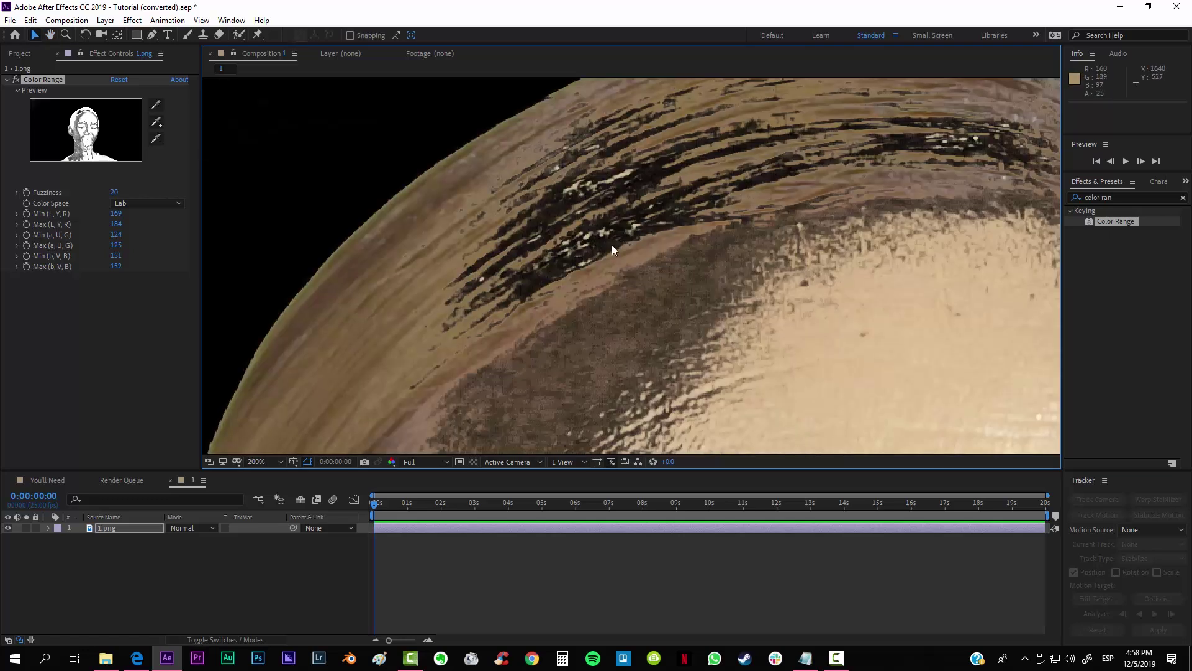
{"action": "scroll", "coordinate": [646, 279], "scroll_direction": "down", "scroll_amount": 4}
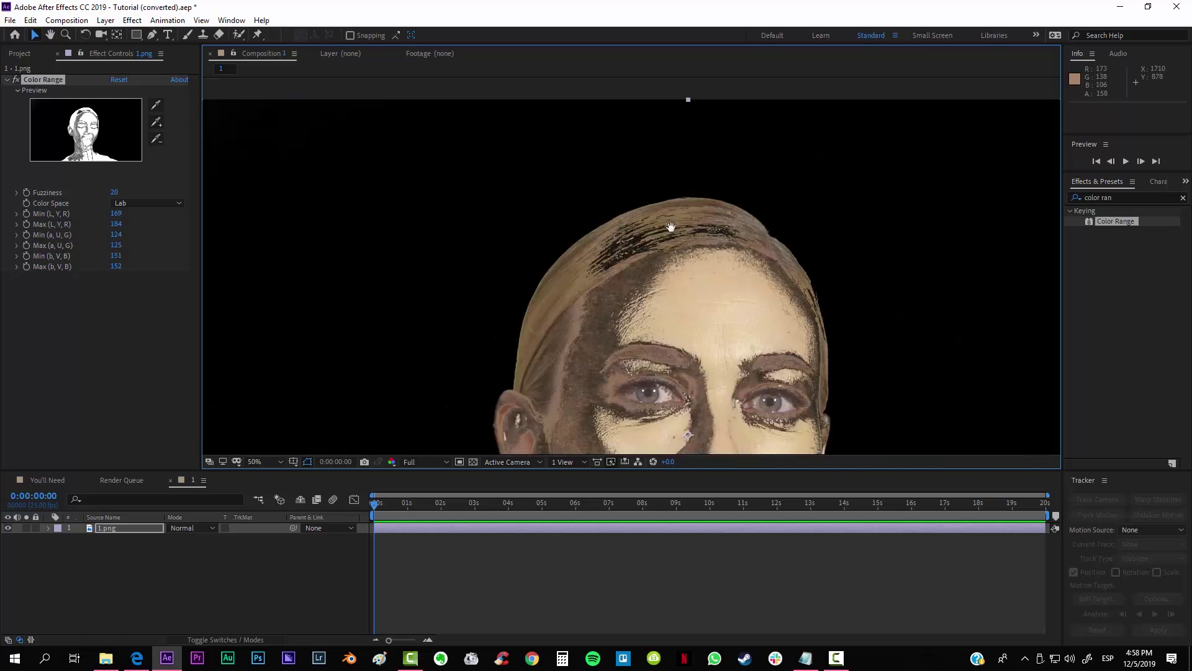
{"action": "scroll", "coordinate": [698, 303], "scroll_direction": "up", "scroll_amount": 3}
{"action": "scroll", "coordinate": [705, 326], "scroll_direction": "up", "scroll_amount": 4}
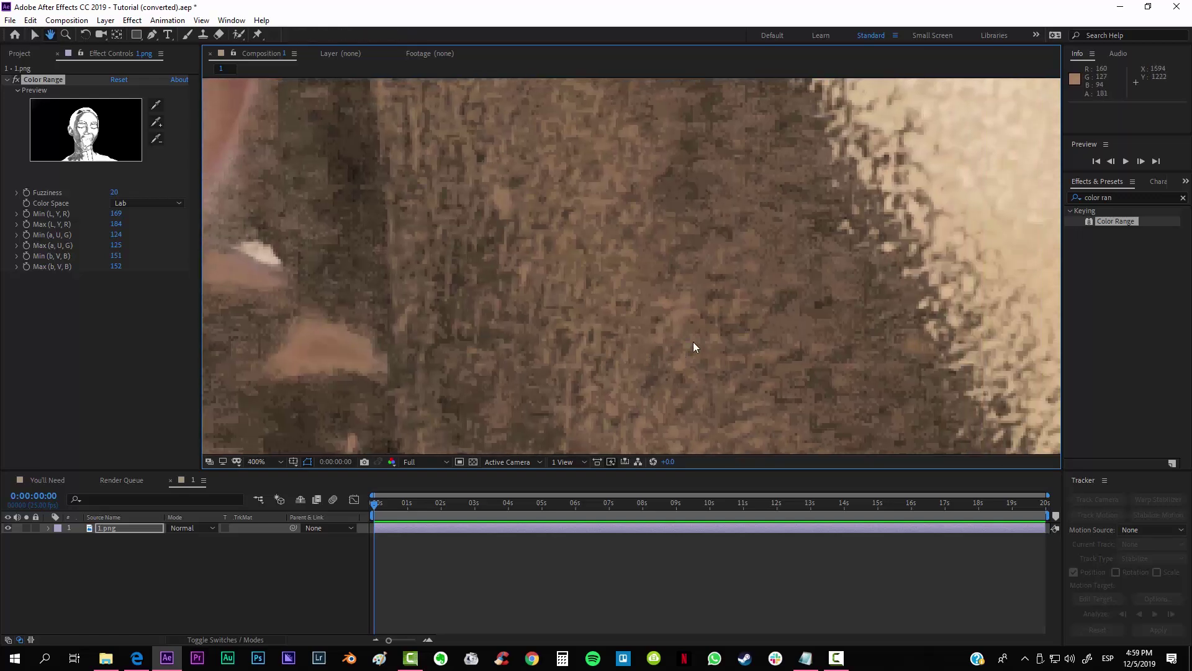
{"action": "key", "text": "v"}
{"action": "scroll", "coordinate": [415, 371], "scroll_direction": "down", "scroll_amount": 6}
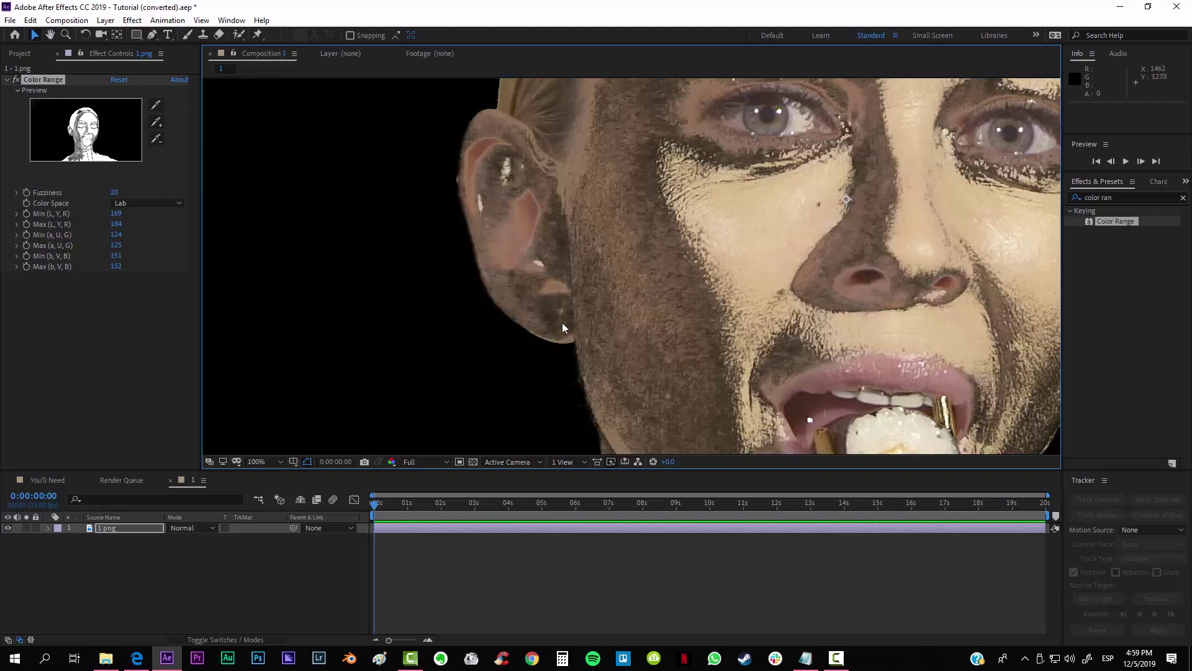
{"action": "left_click_drag", "start_coordinate": [717, 386], "coordinate": [600, 337]}
{"action": "scroll", "coordinate": [599, 337], "scroll_direction": "up", "scroll_amount": 4}
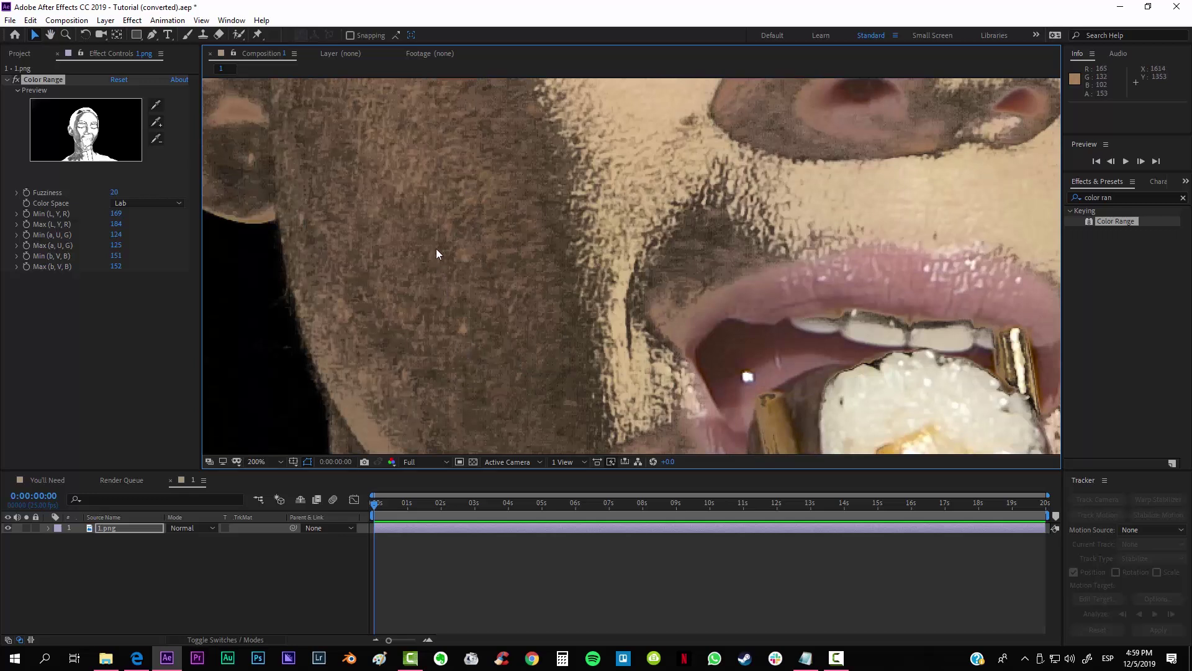
{"action": "left_click", "coordinate": [266, 463]}
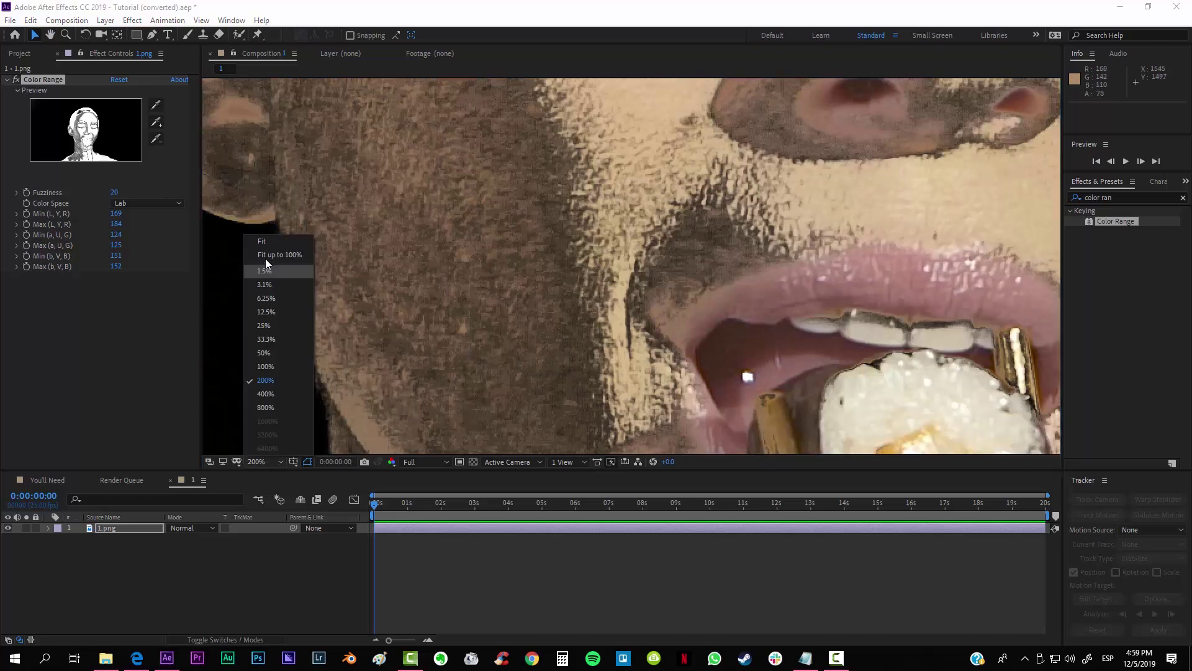
{"action": "left_click", "coordinate": [272, 242]}
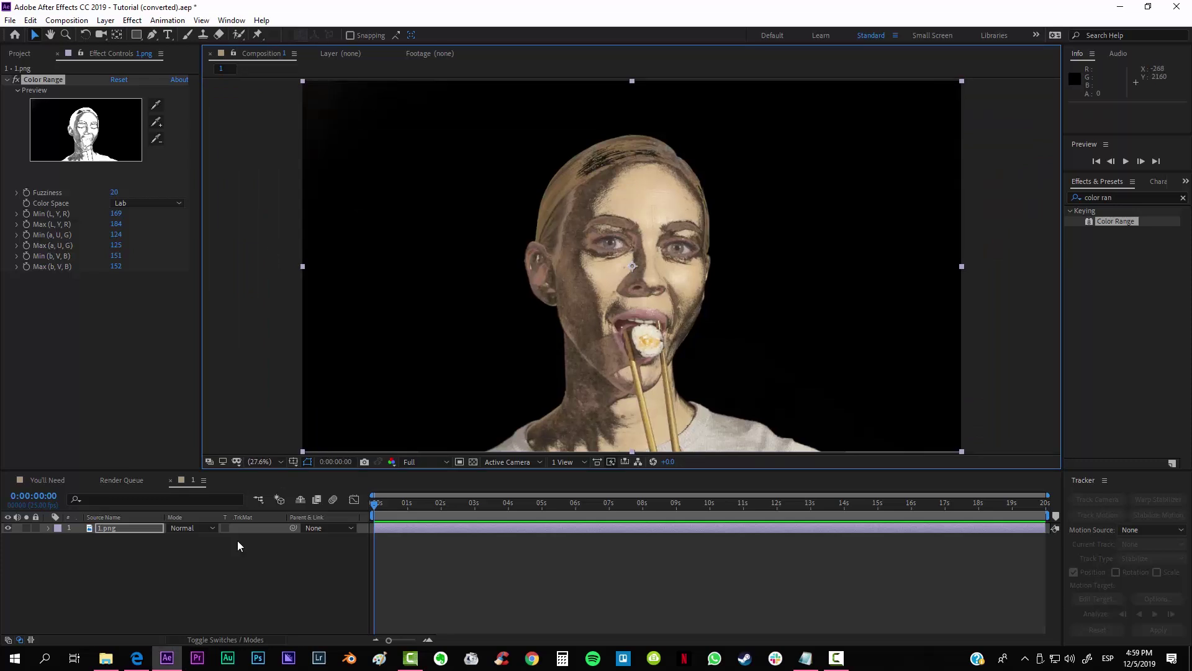
Create a pure blue 3840 × 2160 px solid and place it beneath the 1.png layer.
{"action": "left_click", "coordinate": [120, 527]}
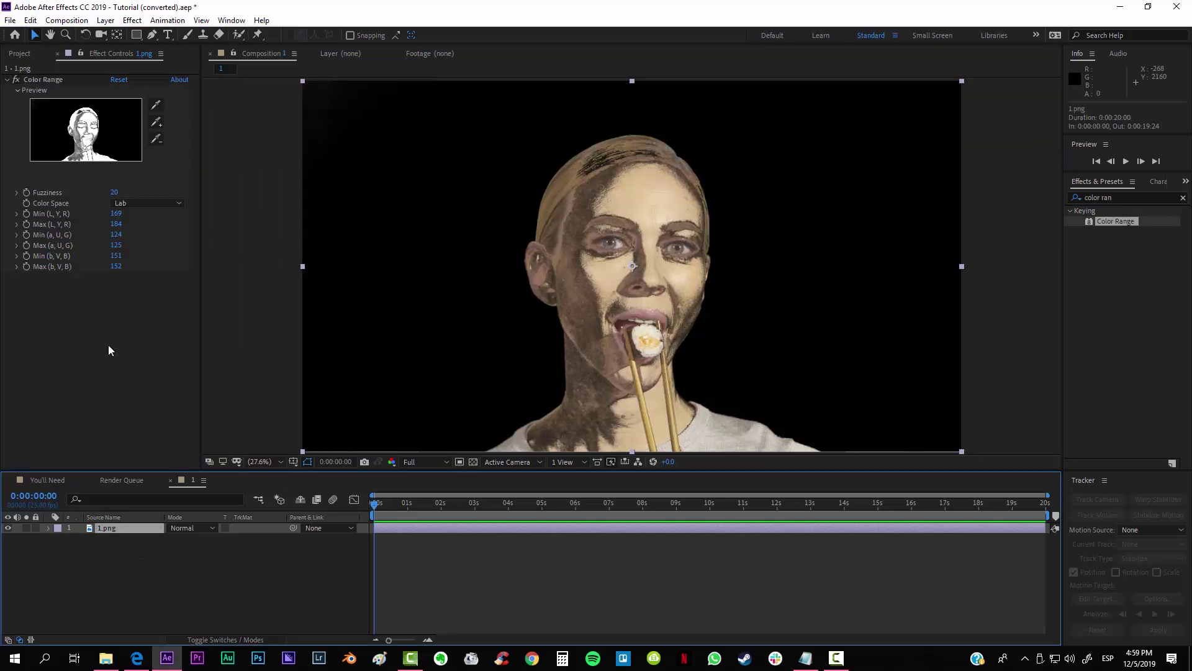
{"action": "left_click", "coordinate": [106, 20]}
{"action": "mouse_move", "coordinate": [107, 37]}
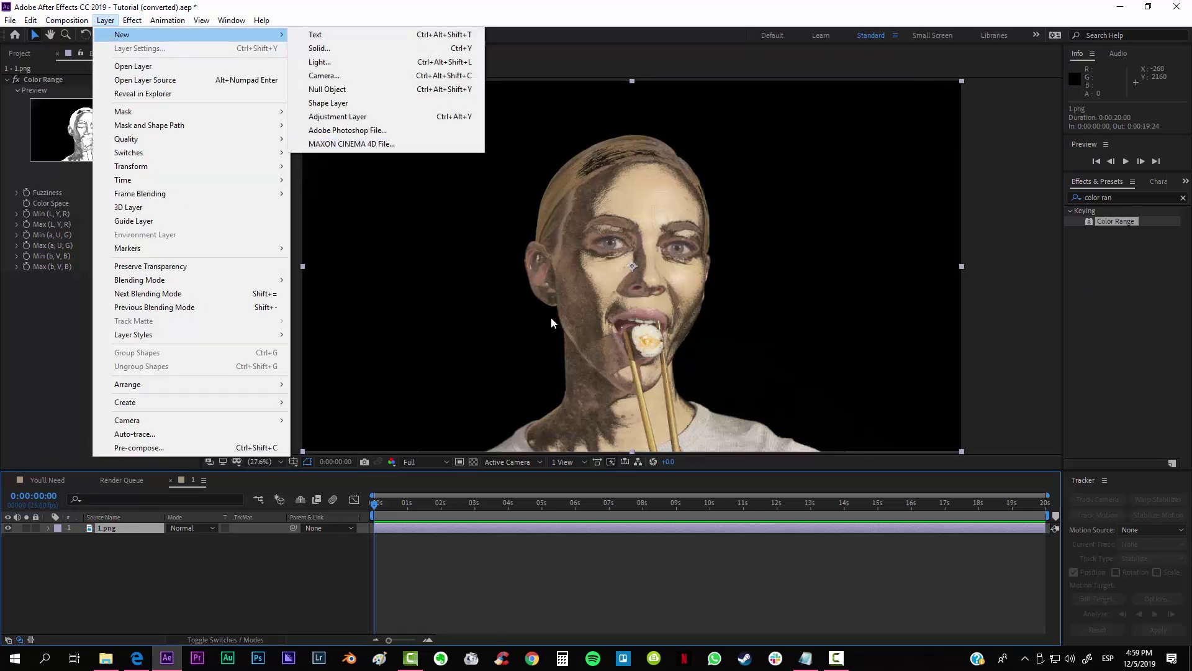
{"action": "left_click", "coordinate": [359, 49]}
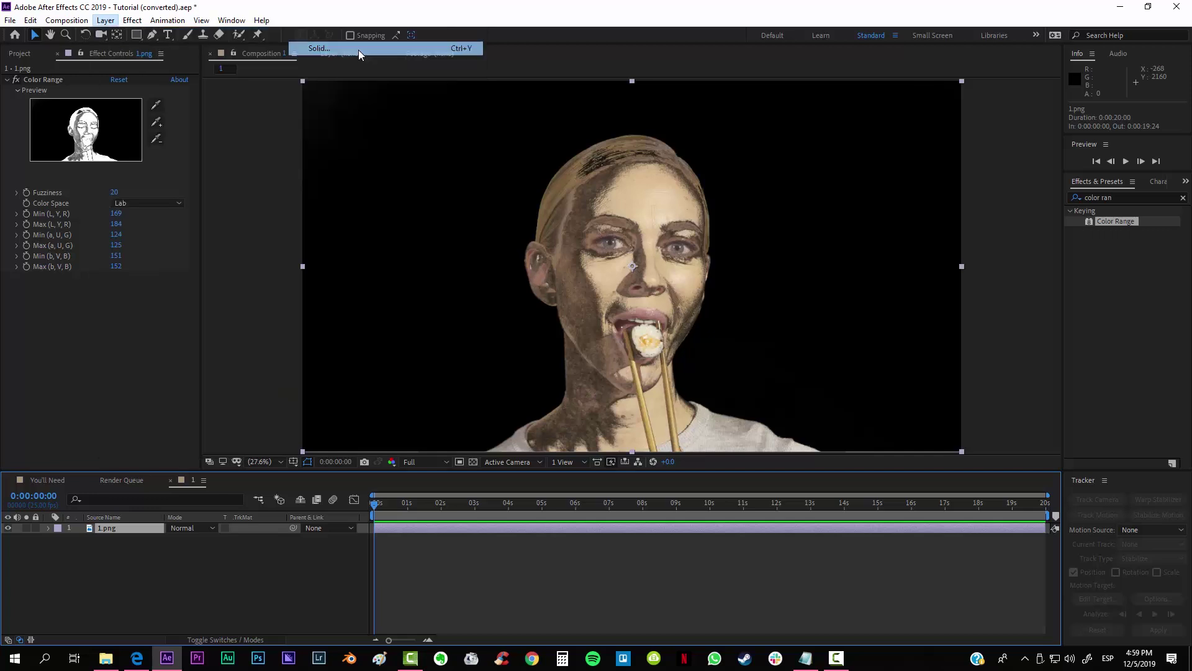
{"action": "left_click", "coordinate": [343, 401]}
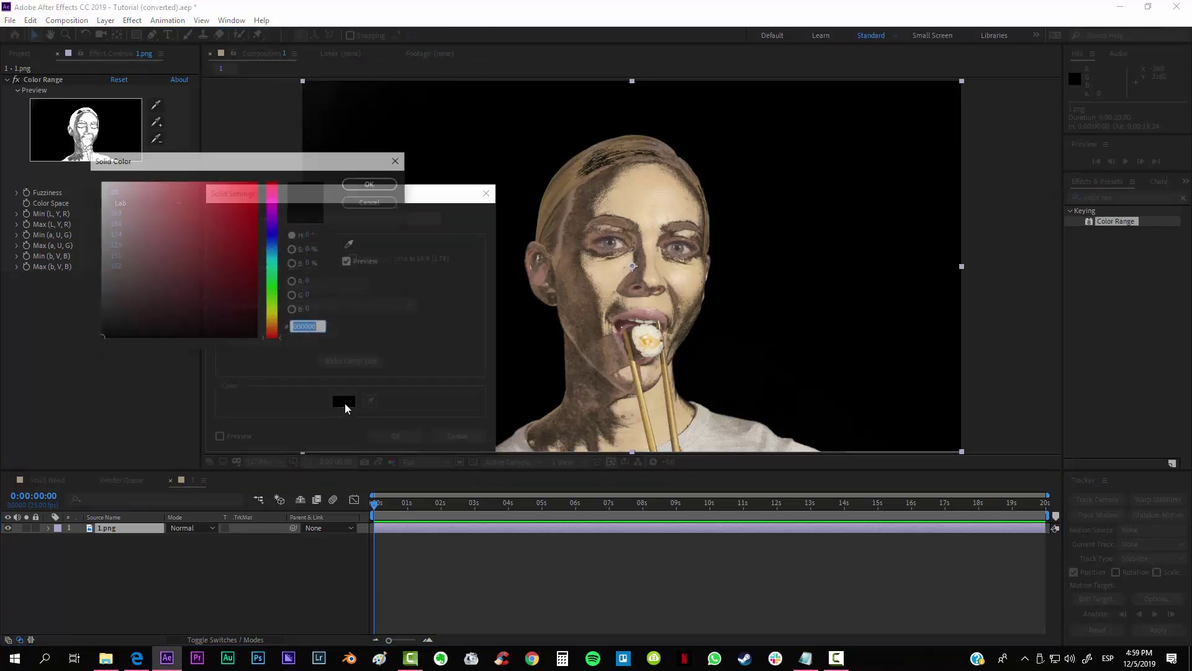
{"action": "left_click", "coordinate": [276, 234]}
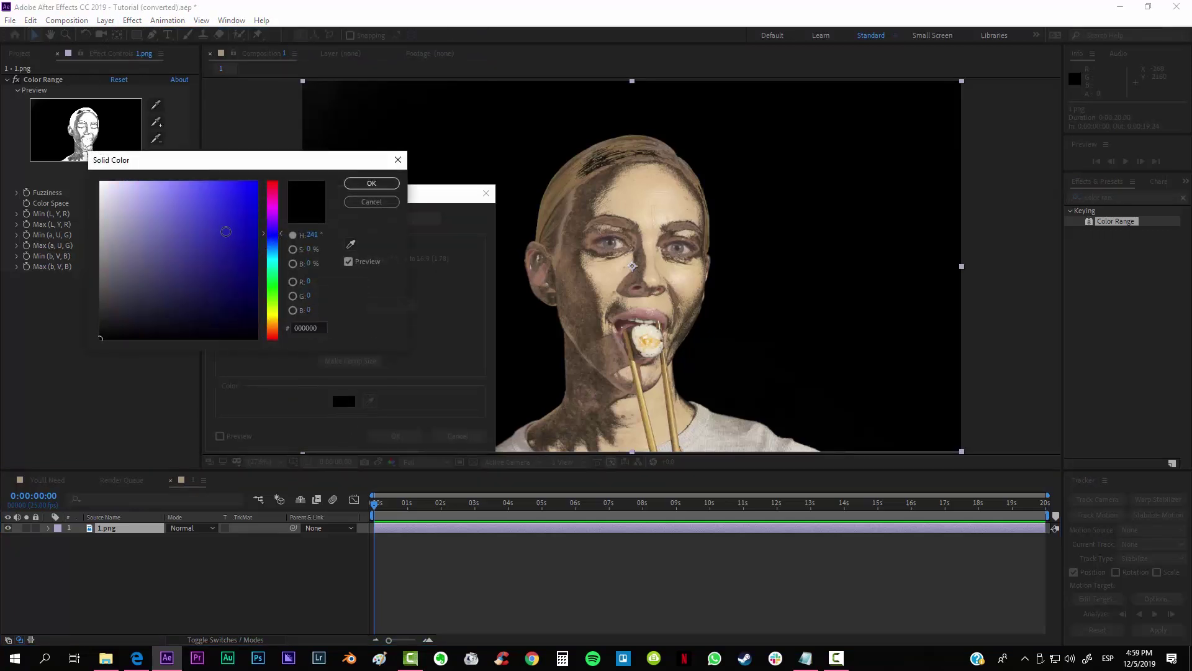
{"action": "left_click", "coordinate": [257, 182]}
{"action": "left_click", "coordinate": [371, 184]}
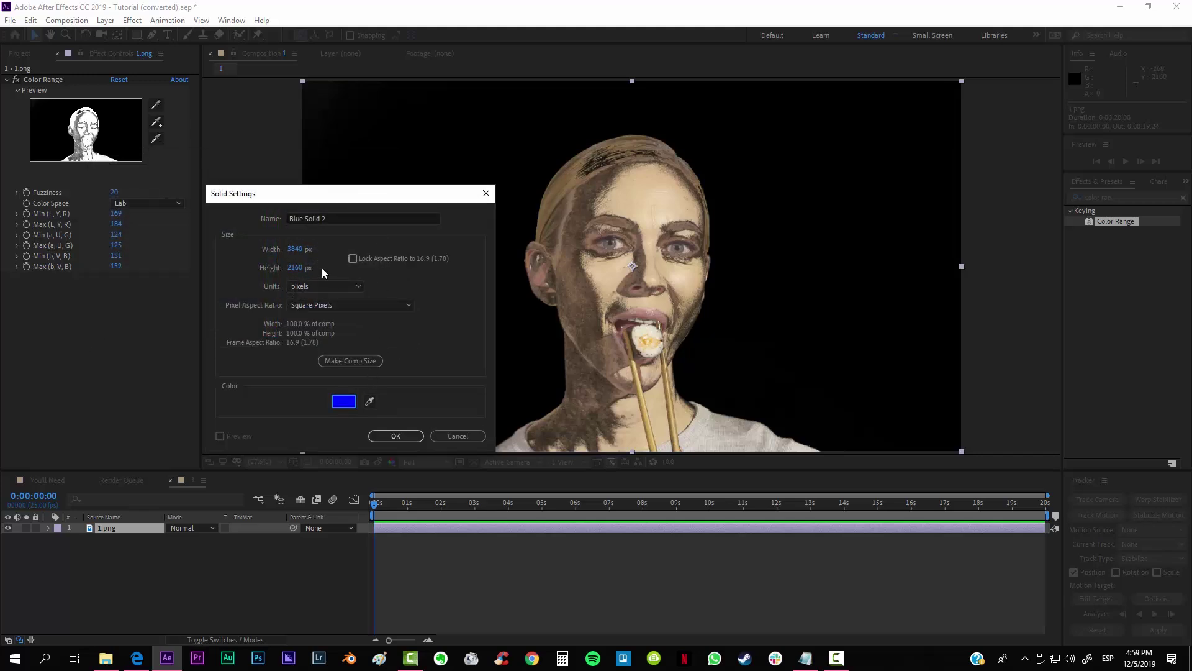
{"action": "left_click", "coordinate": [383, 437]}
{"action": "left_click_drag", "start_coordinate": [134, 534], "coordinate": [137, 560]}
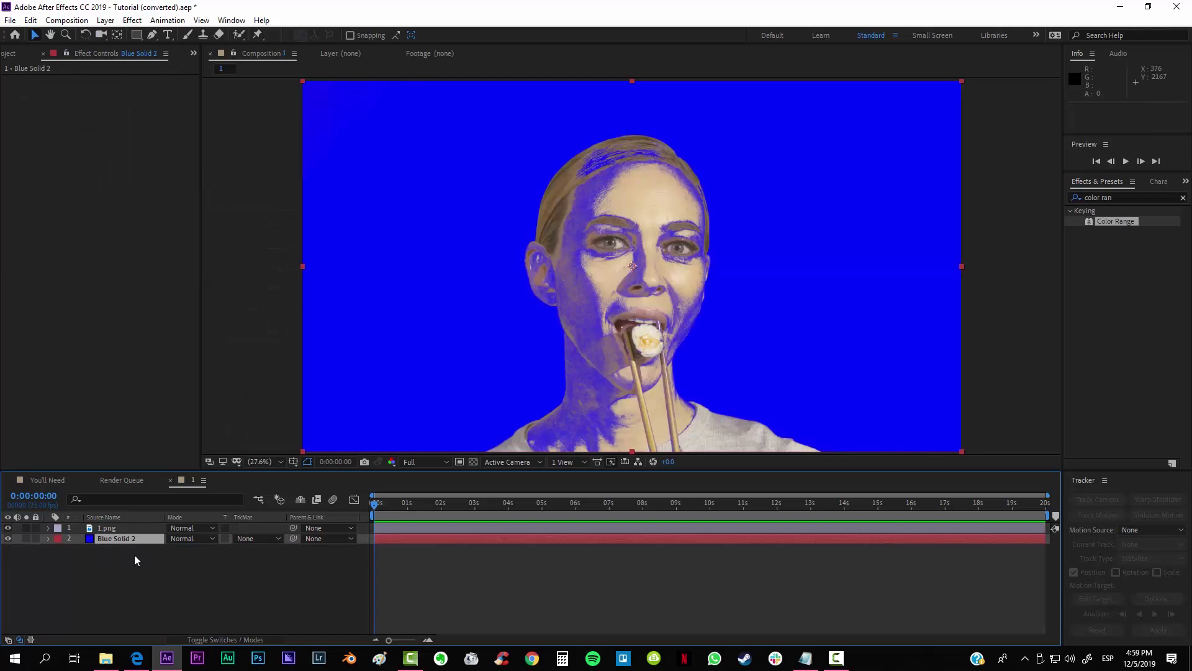
{"action": "scroll", "coordinate": [578, 251], "scroll_direction": "up", "scroll_amount": 4}
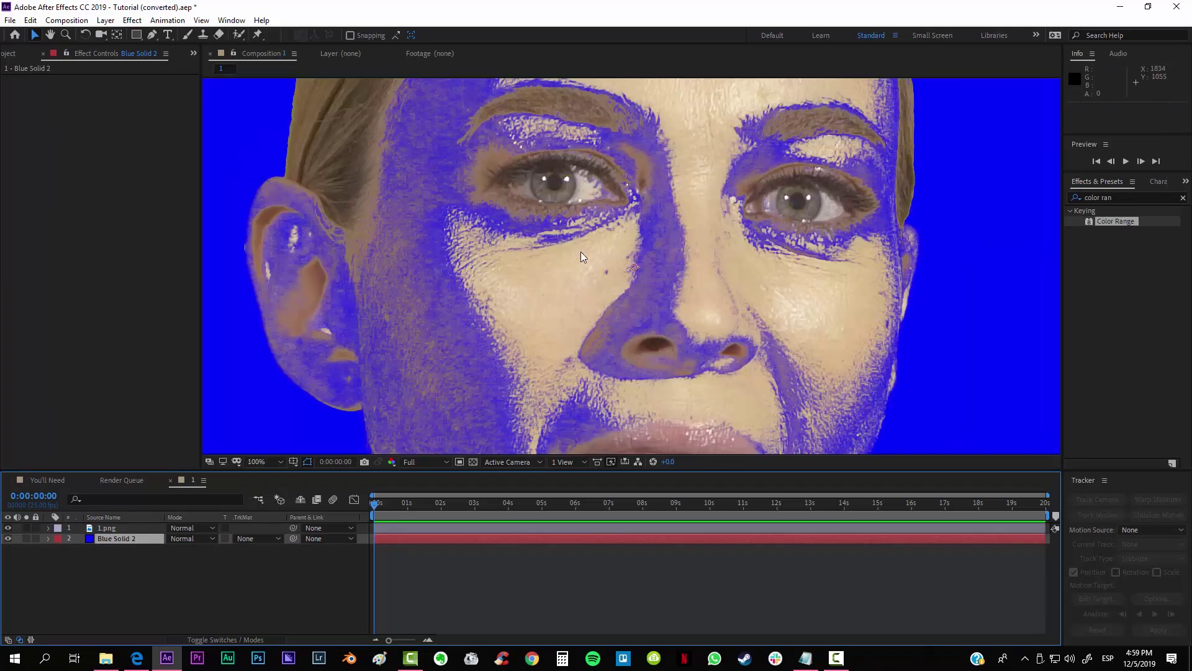
Duplicate the keyed 1.png layer repeatedly until thirteen copies are stacked above the blue solid.
{"action": "scroll", "coordinate": [557, 261], "scroll_direction": "down", "scroll_amount": 4}
{"action": "left_click", "coordinate": [105, 529]}
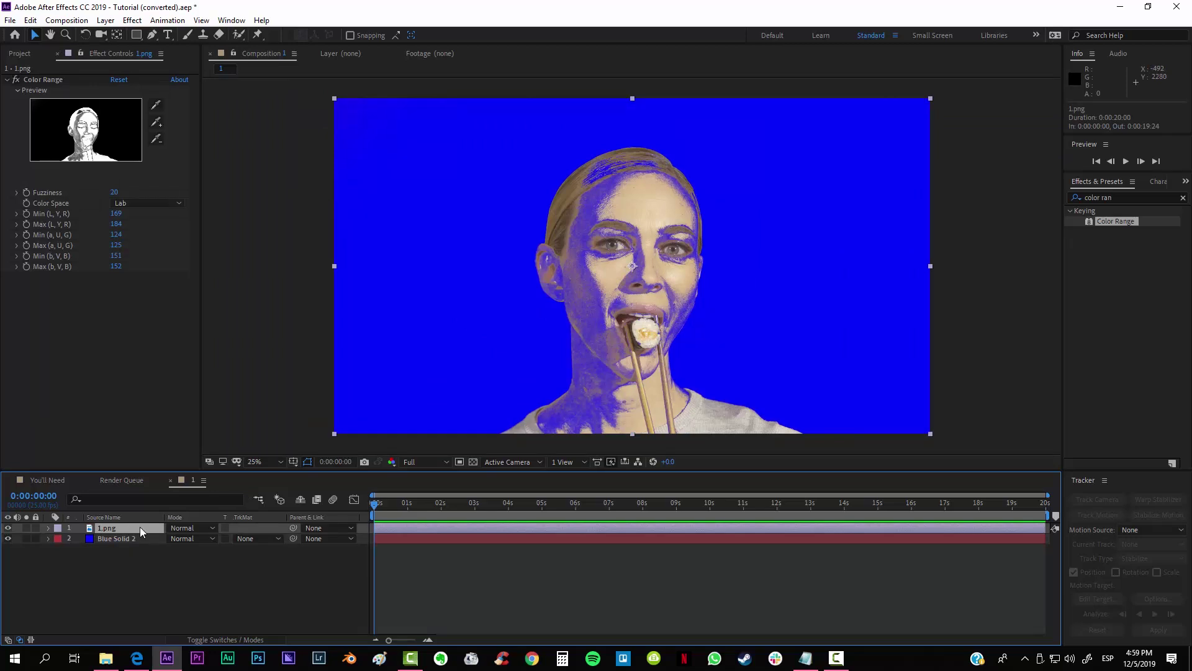
{"action": "scroll", "coordinate": [585, 243], "scroll_direction": "up", "scroll_amount": 2}
{"action": "scroll", "coordinate": [585, 240], "scroll_direction": "up", "scroll_amount": 2}
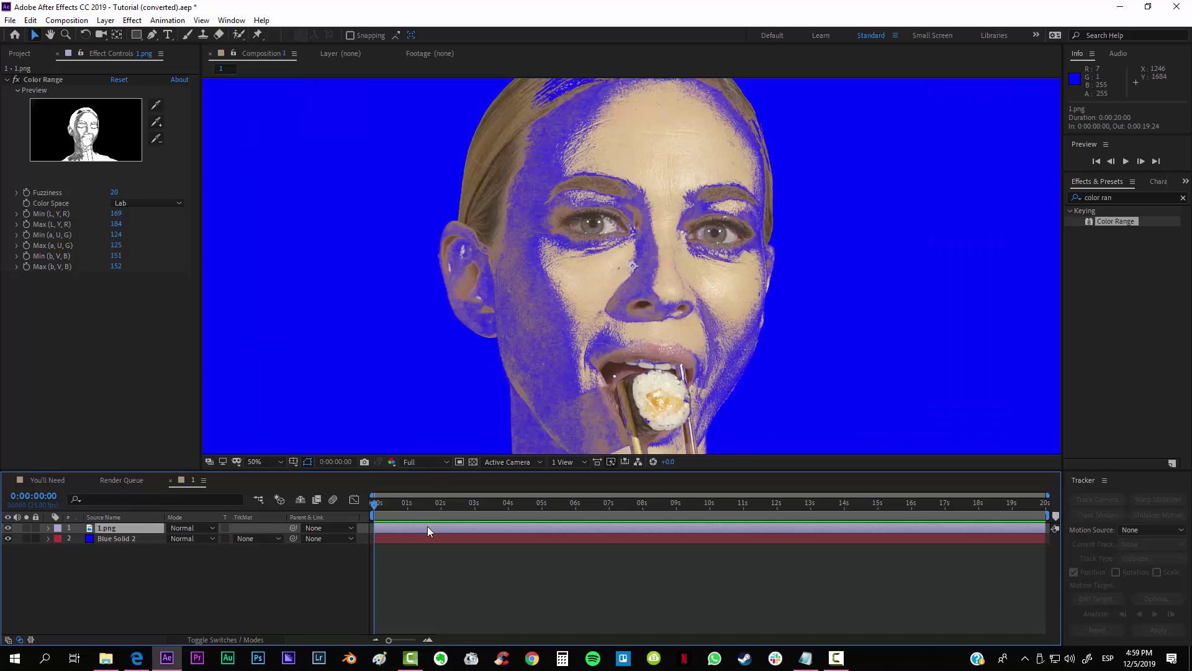
{"action": "key", "text": "ctrl+d"}
{"action": "key", "text": "ctrl+d"}
{"action": "key", "text": "ctrl+d"}
{"action": "key", "text": "ctrl+d"}
{"action": "key", "text": "ctrl+d"}
{"action": "key", "text": "ctrl+d"}
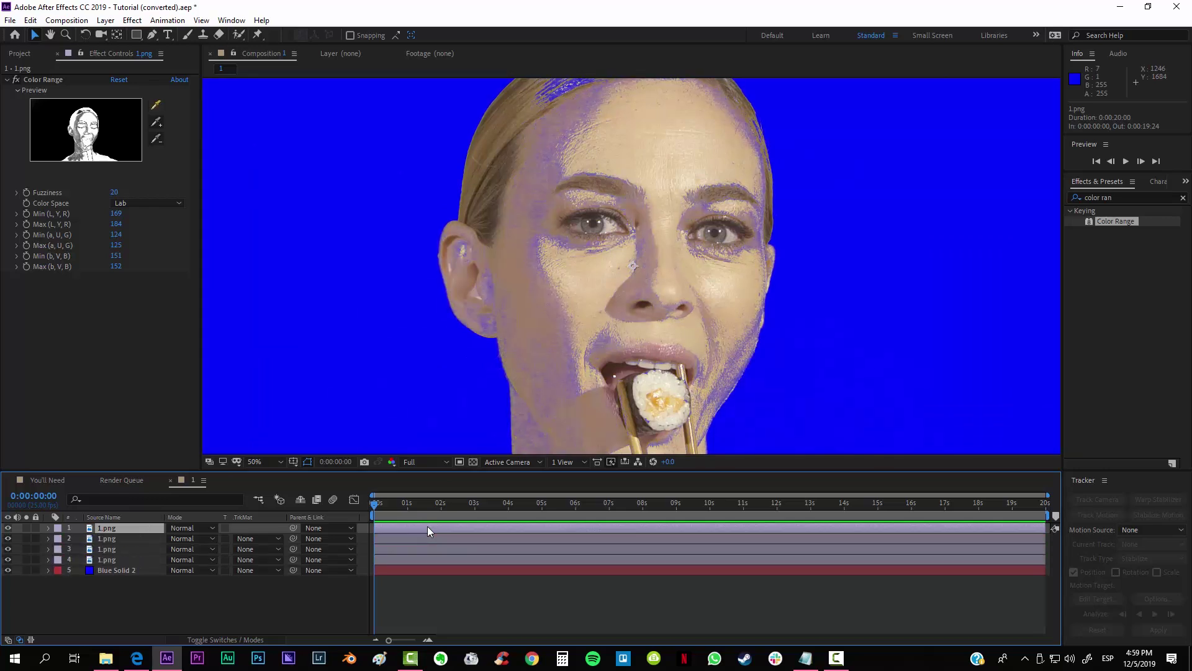
{"action": "key", "text": "ctrl+d"}
{"action": "key", "text": "ctrl+d"}
{"action": "key", "text": "ctrl+d"}
{"action": "key", "text": "ctrl+d"}
{"action": "key", "text": "ctrl+d"}
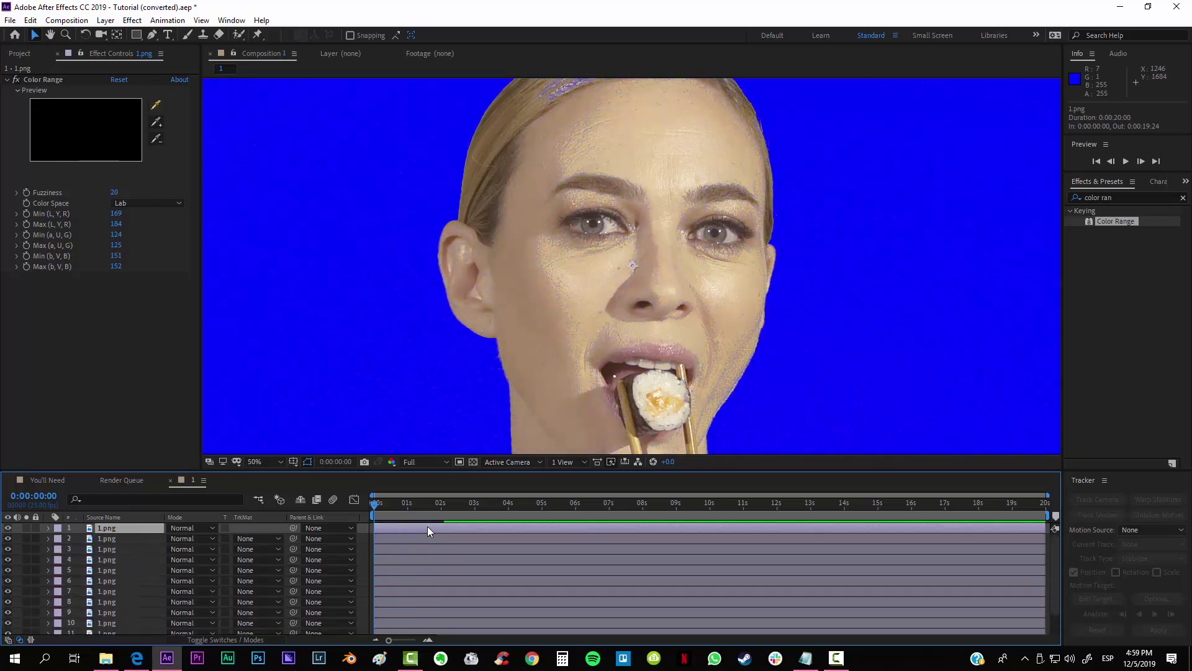
Examine the woman's hair and forehead up close for holes still left by the key.
{"action": "left_click_drag", "start_coordinate": [580, 236], "coordinate": [631, 96]}
{"action": "scroll", "coordinate": [647, 139], "scroll_direction": "up", "scroll_amount": 2}
{"action": "left_click_drag", "start_coordinate": [655, 148], "coordinate": [553, 458]}
{"action": "scroll", "coordinate": [540, 314], "scroll_direction": "up", "scroll_amount": 2}
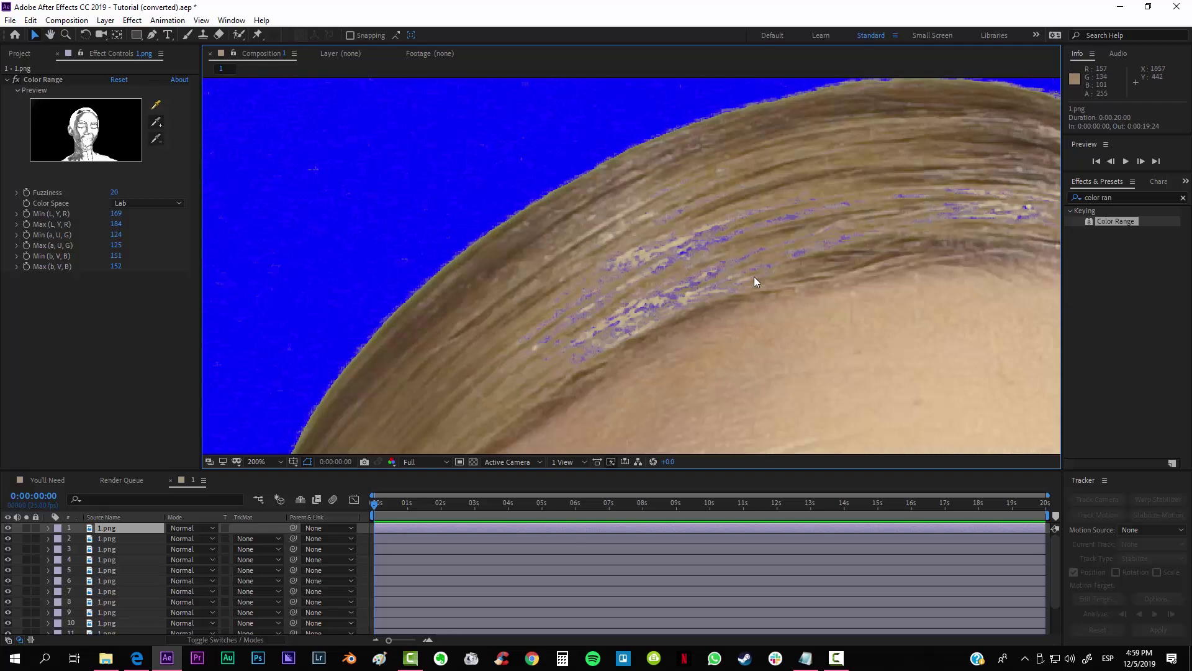
{"action": "scroll", "coordinate": [776, 245], "scroll_direction": "down", "scroll_amount": 1}
{"action": "left_click_drag", "start_coordinate": [759, 314], "coordinate": [695, 292]}
{"action": "scroll", "coordinate": [695, 292], "scroll_direction": "up", "scroll_amount": 1}
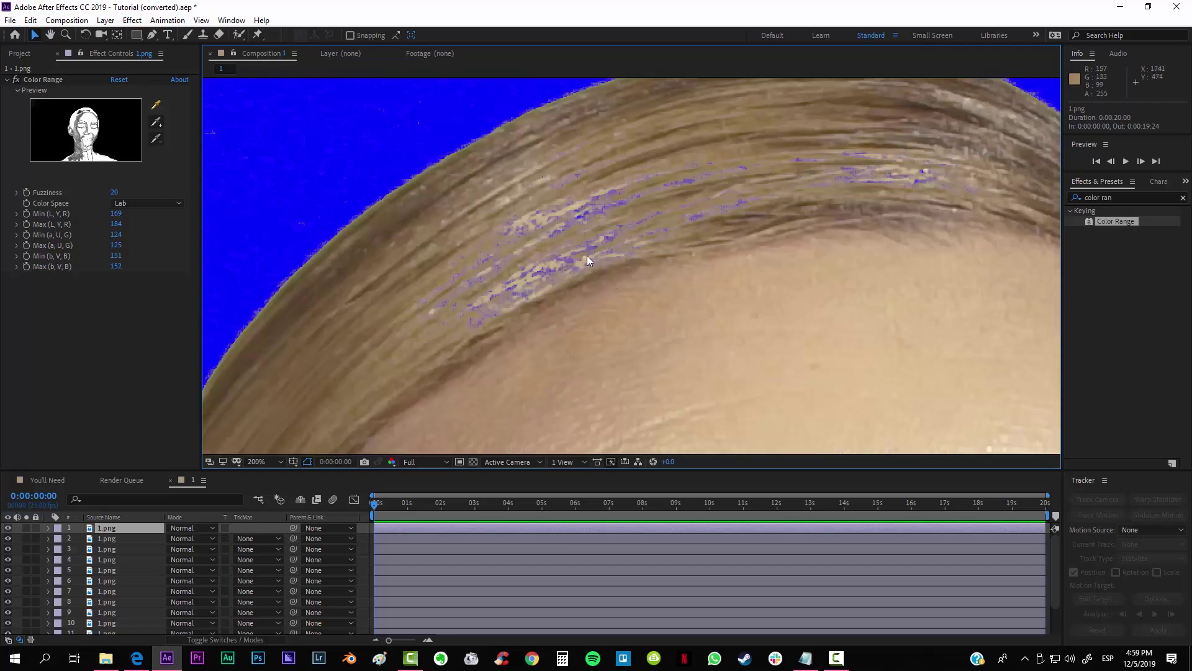
{"action": "scroll", "coordinate": [810, 365], "scroll_direction": "down", "scroll_amount": 1}
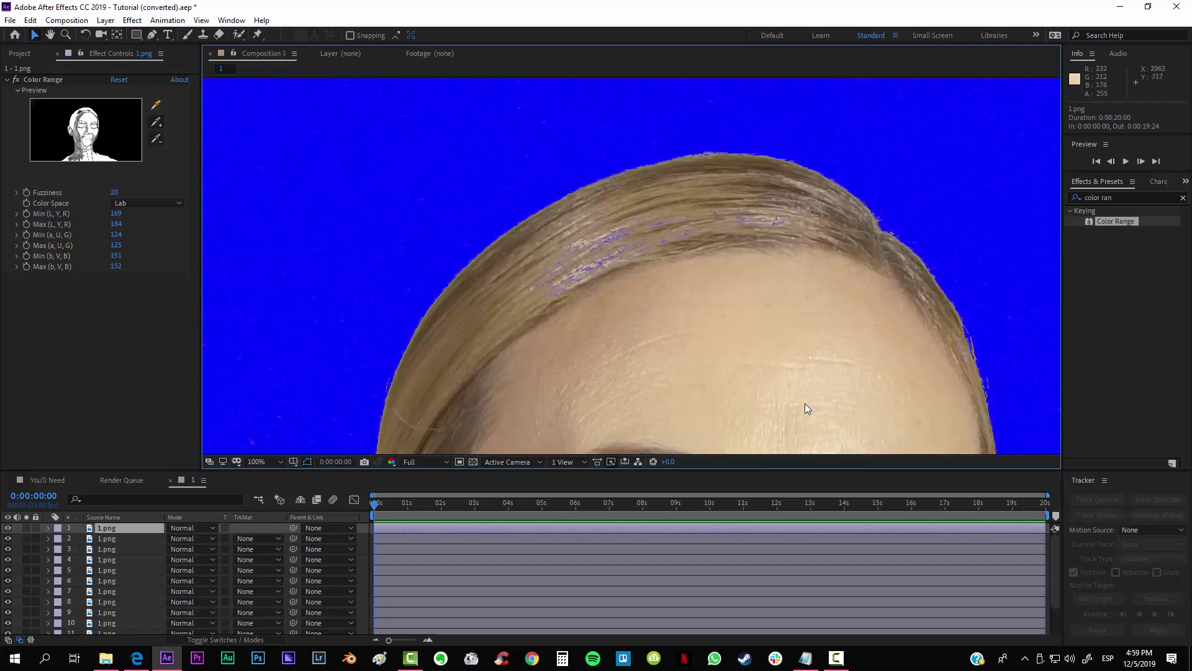
{"action": "scroll", "coordinate": [806, 404], "scroll_direction": "down", "scroll_amount": 1}
{"action": "left_click_drag", "start_coordinate": [806, 404], "coordinate": [699, 392]}
{"action": "scroll", "coordinate": [664, 369], "scroll_direction": "up", "scroll_amount": 1}
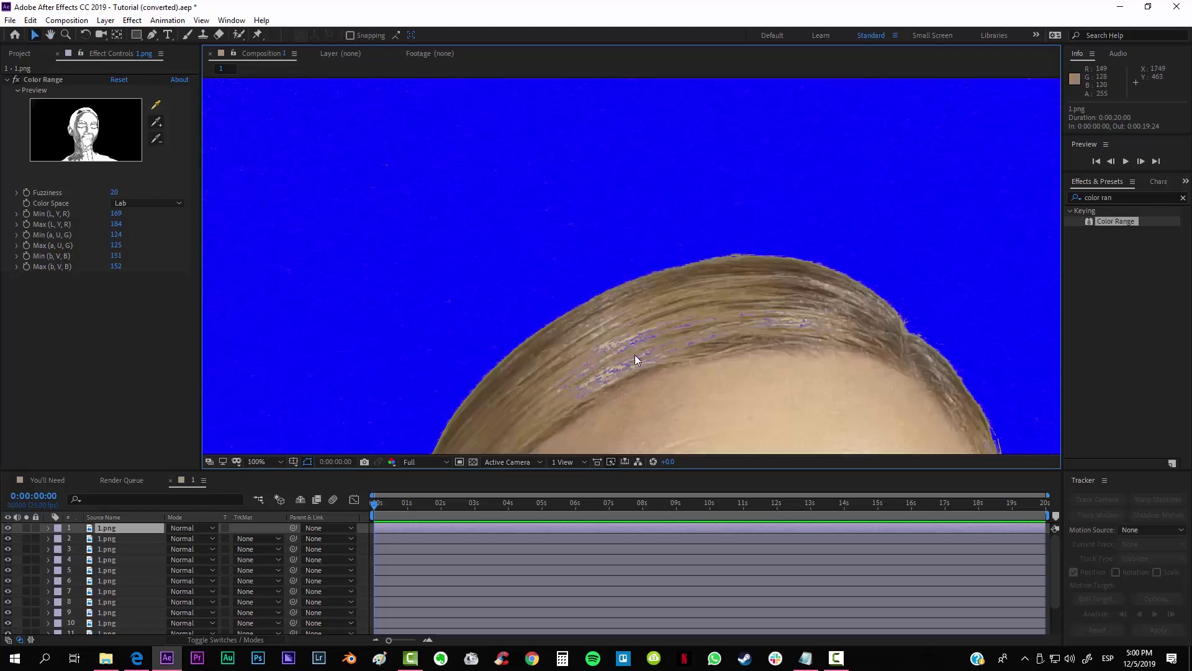
{"action": "scroll", "coordinate": [633, 383], "scroll_direction": "down", "scroll_amount": 3}
{"action": "left_click_drag", "start_coordinate": [614, 323], "coordinate": [598, 261]}
{"action": "key", "text": "v"}
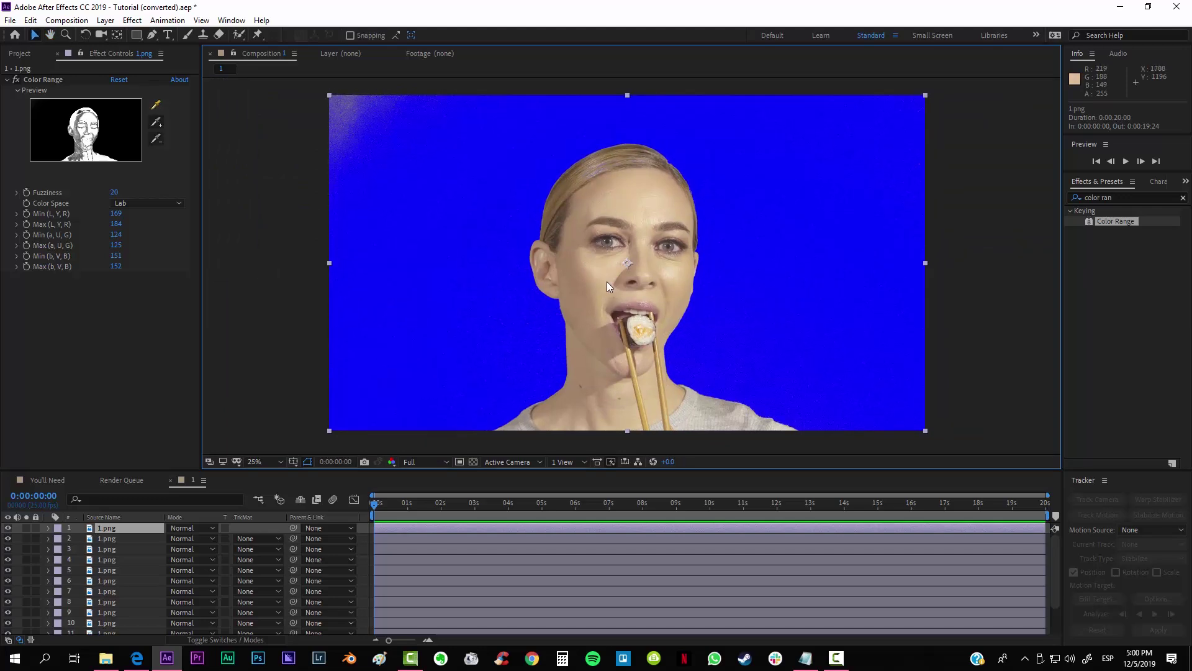
Check the neck, shoulder and backdrop edges up close, ending with the whole frame fitted to the viewer.
{"action": "scroll", "coordinate": [684, 385], "scroll_direction": "up", "scroll_amount": 1}
{"action": "left_click_drag", "start_coordinate": [775, 418], "coordinate": [690, 299]}
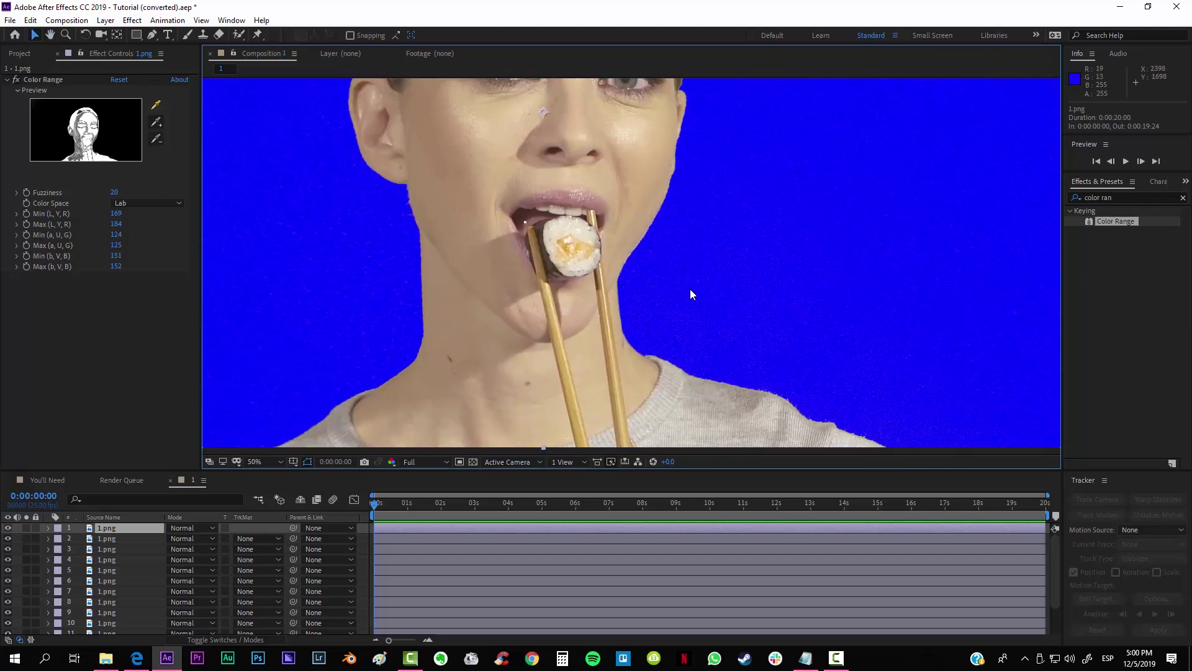
{"action": "scroll", "coordinate": [367, 128], "scroll_direction": "down", "scroll_amount": 1}
{"action": "scroll", "coordinate": [519, 335], "scroll_direction": "down", "scroll_amount": 1}
{"action": "scroll", "coordinate": [556, 391], "scroll_direction": "up", "scroll_amount": 2}
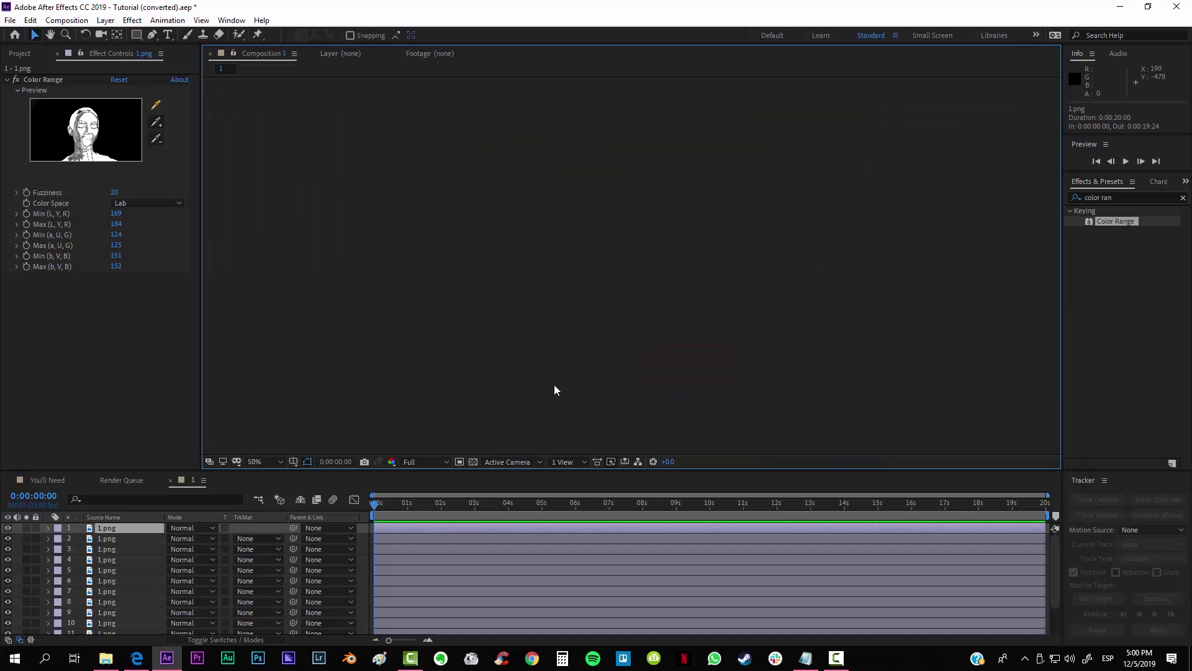
{"action": "left_click_drag", "start_coordinate": [556, 391], "coordinate": [600, 90]}
{"action": "key", "text": "v"}
{"action": "left_click", "coordinate": [268, 465]}
{"action": "left_click", "coordinate": [281, 243]}
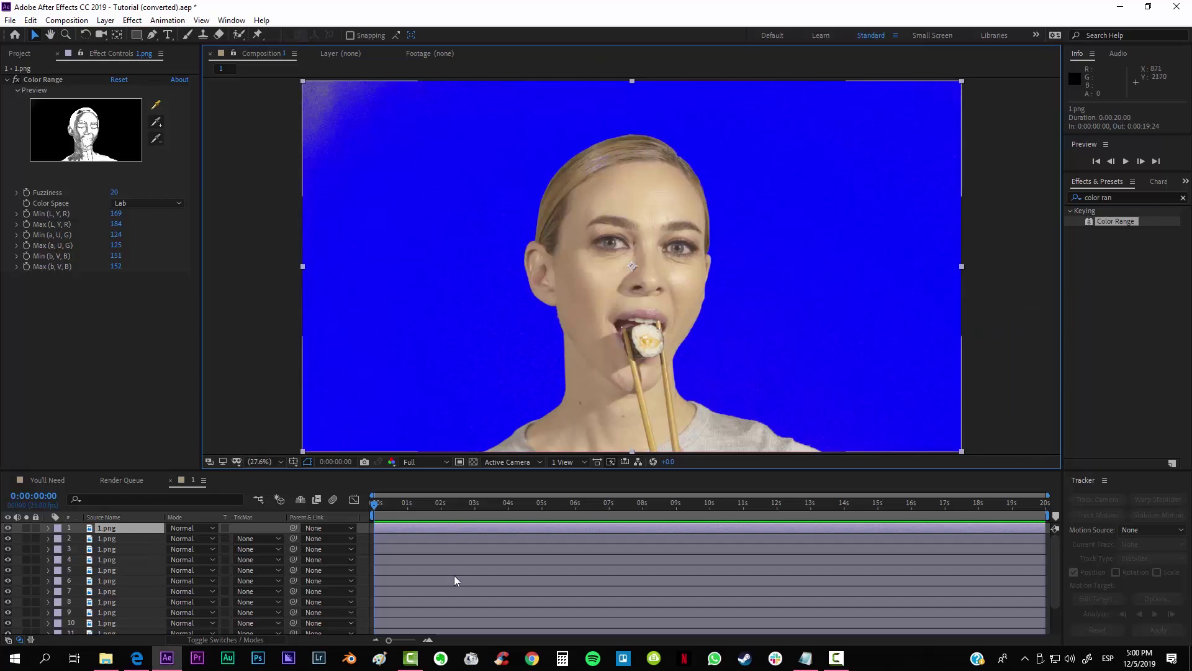
Look through the stacked 1.png copies down to the blue solid and scrub the timeline, ending at 0:00:03:00.
{"action": "scroll", "coordinate": [431, 532], "scroll_direction": "down", "scroll_amount": 3}
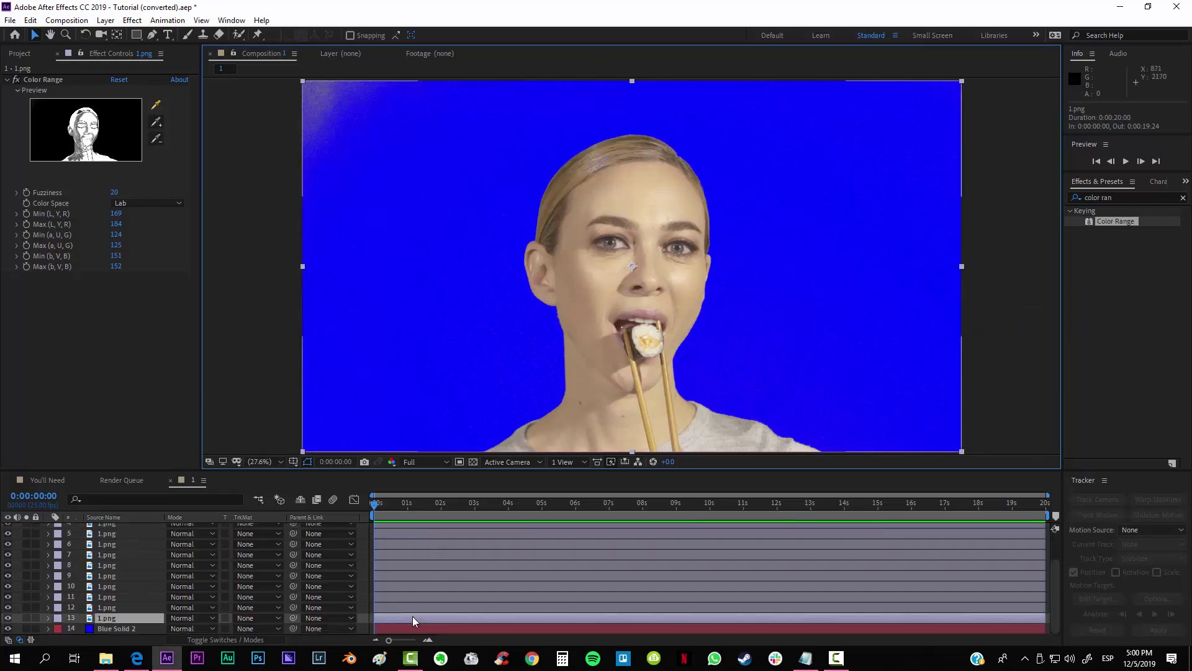
{"action": "scroll", "coordinate": [414, 608], "scroll_direction": "up", "scroll_amount": 3}
{"action": "left_click", "coordinate": [427, 561]}
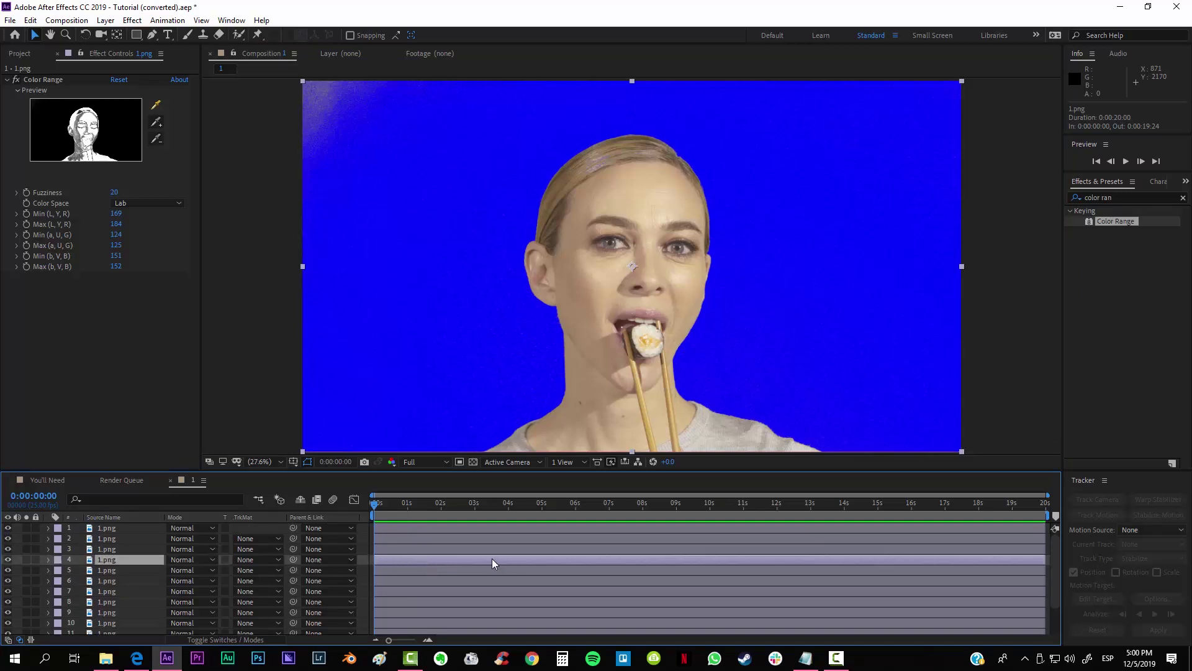
{"action": "left_click_drag", "start_coordinate": [493, 503], "coordinate": [617, 504]}
{"action": "left_click_drag", "start_coordinate": [820, 508], "coordinate": [463, 515]}
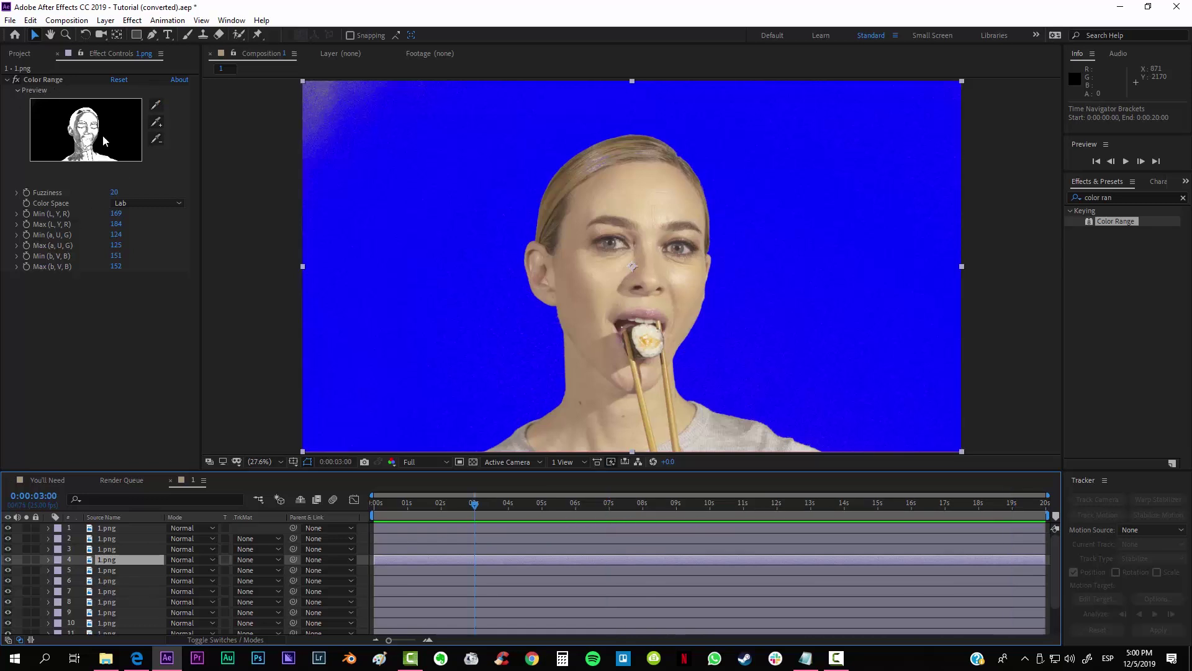
{"action": "left_click", "coordinate": [430, 584]}
{"action": "left_click", "coordinate": [445, 630]}
{"action": "left_click", "coordinate": [440, 600]}
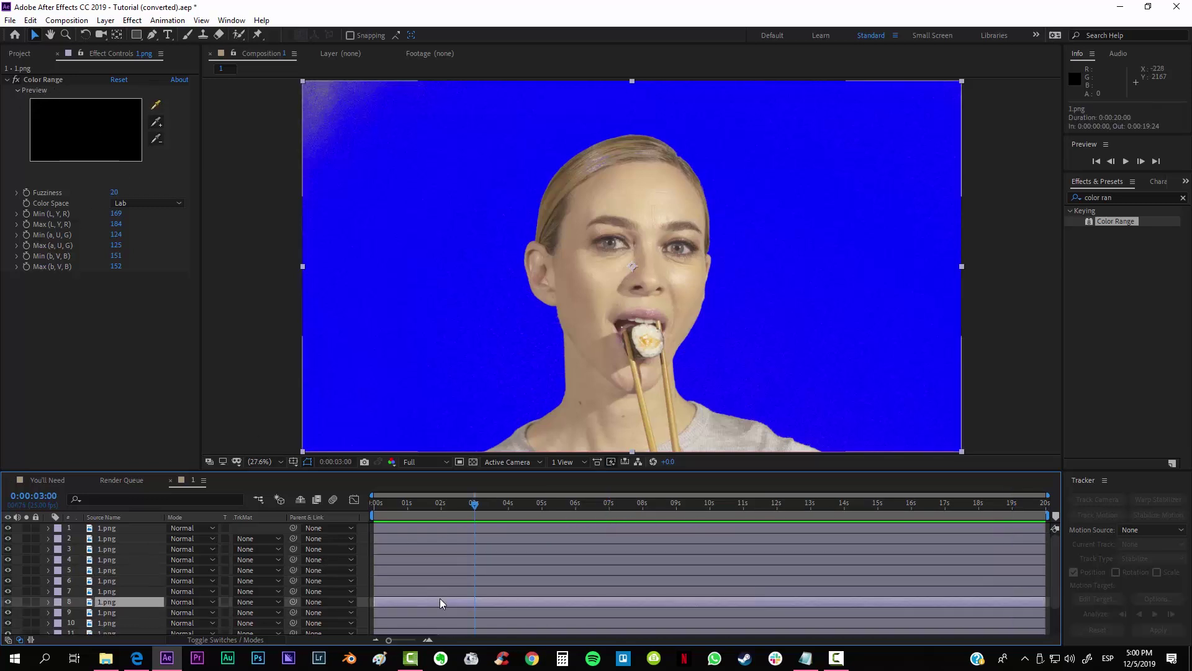
{"action": "left_click", "coordinate": [448, 549]}
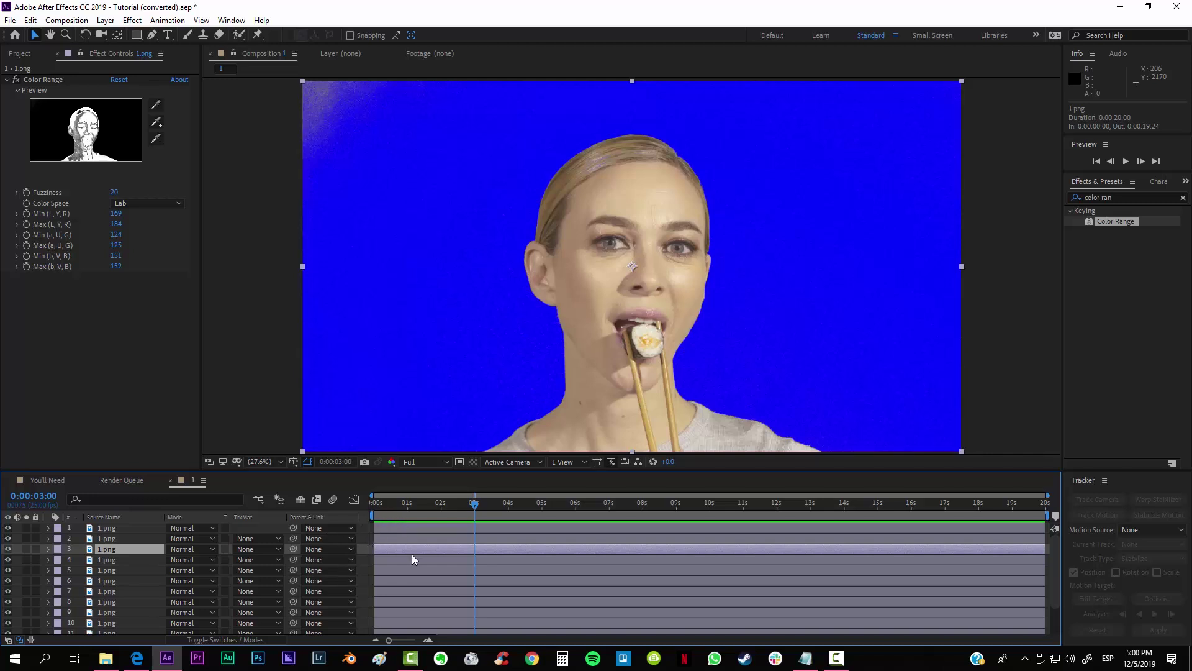
Add composition 1 to the render queue.
{"action": "left_click", "coordinate": [67, 20]}
{"action": "mouse_move", "coordinate": [10, 20]}
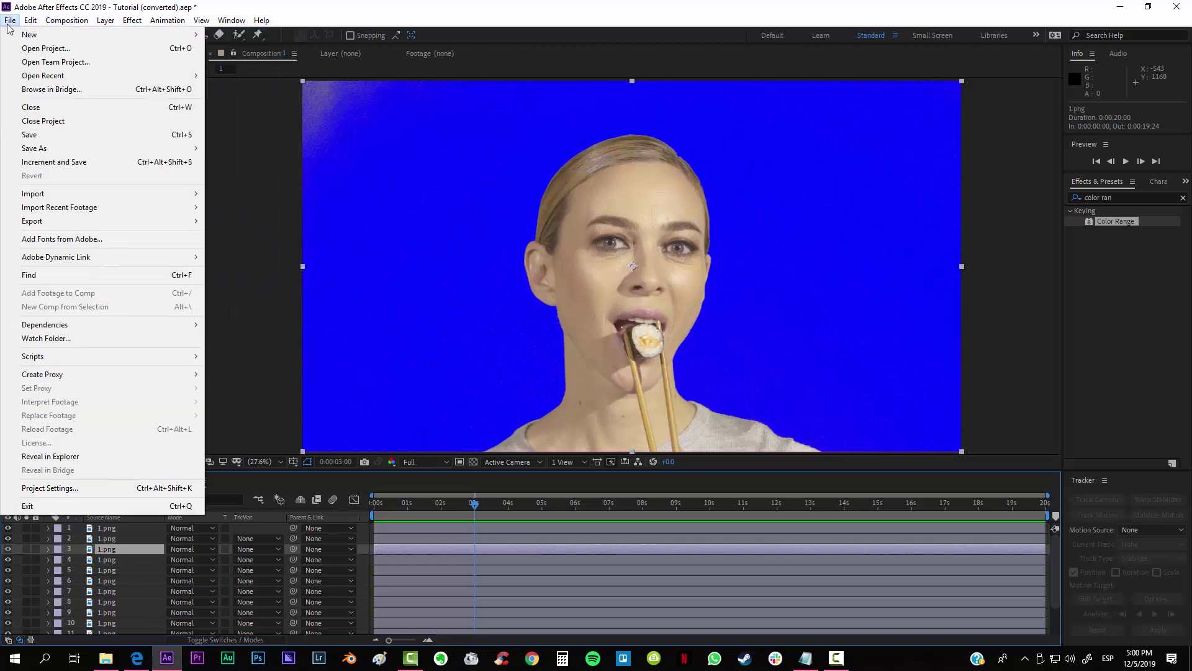
{"action": "mouse_move", "coordinate": [142, 222]}
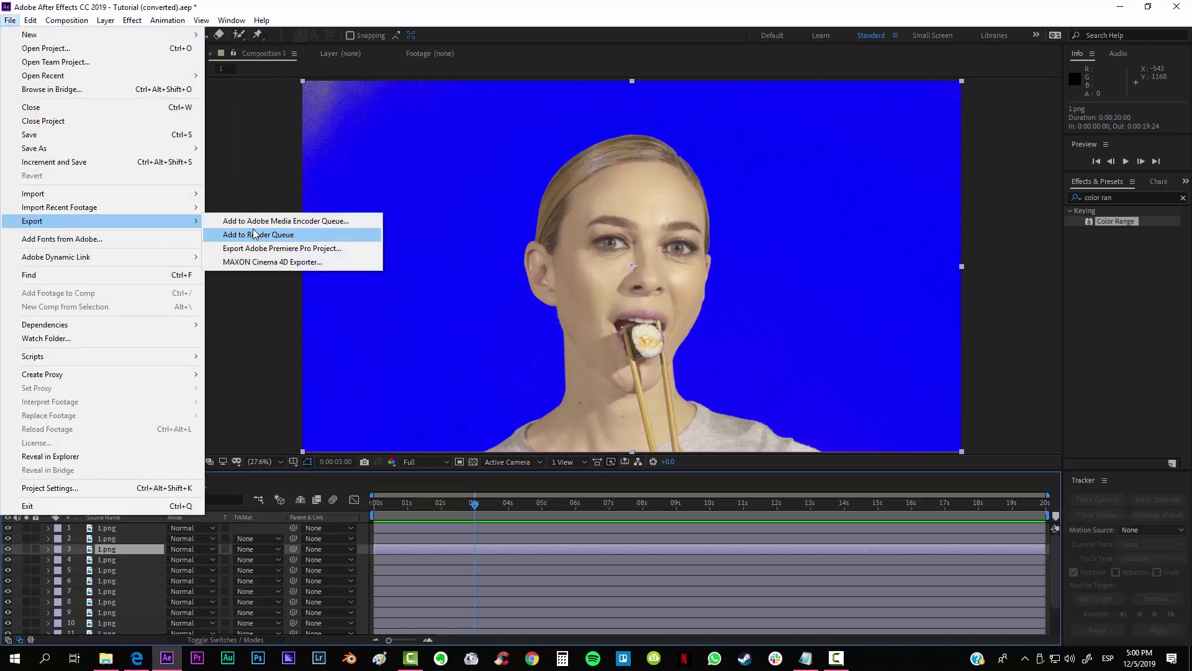
{"action": "left_click", "coordinate": [284, 236]}
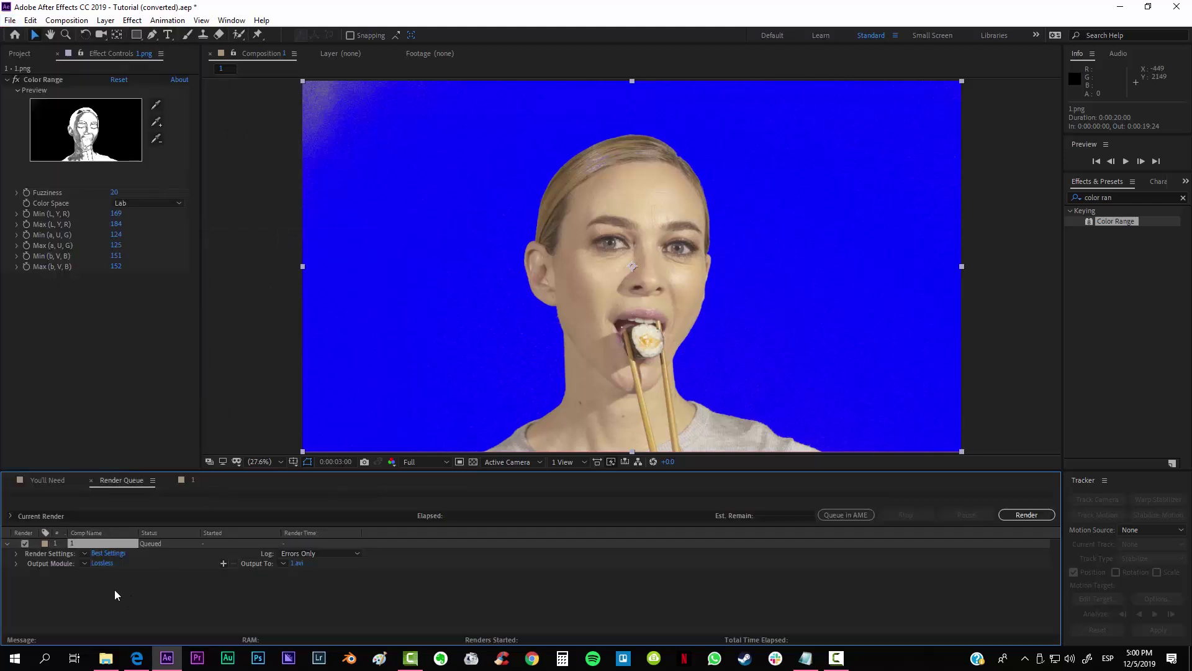
Configure the render's output module as QuickTime with the Apple ProRes 422 HQ video codec.
{"action": "left_click", "coordinate": [101, 564]}
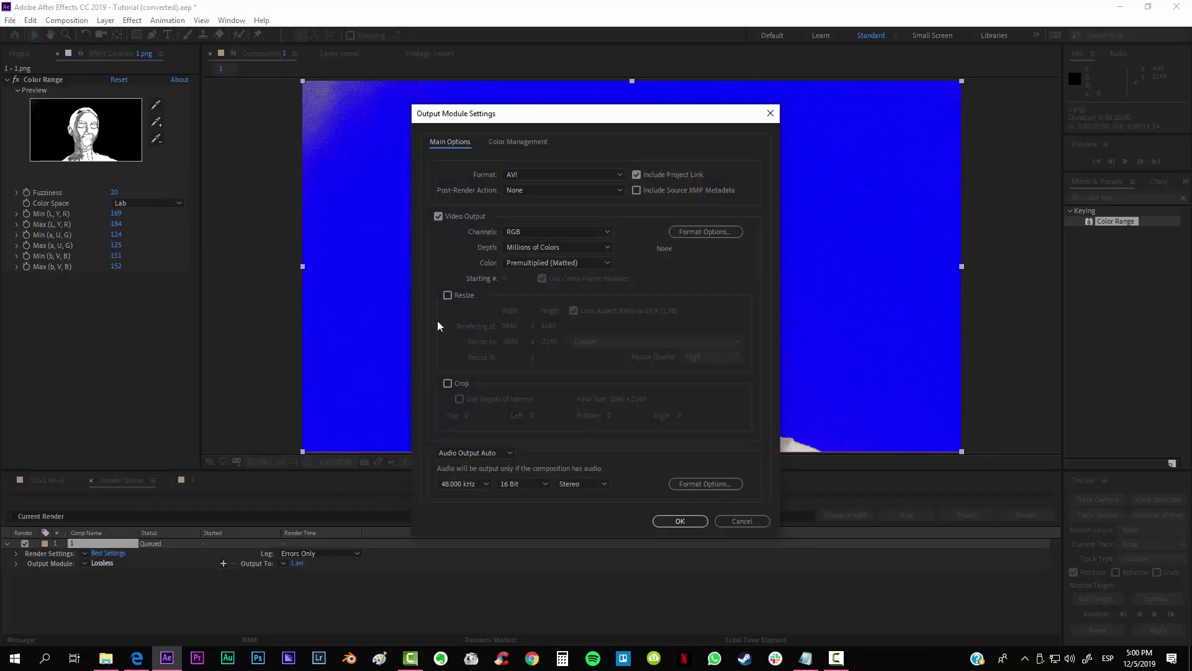
{"action": "left_click", "coordinate": [541, 175]}
{"action": "left_click", "coordinate": [547, 303]}
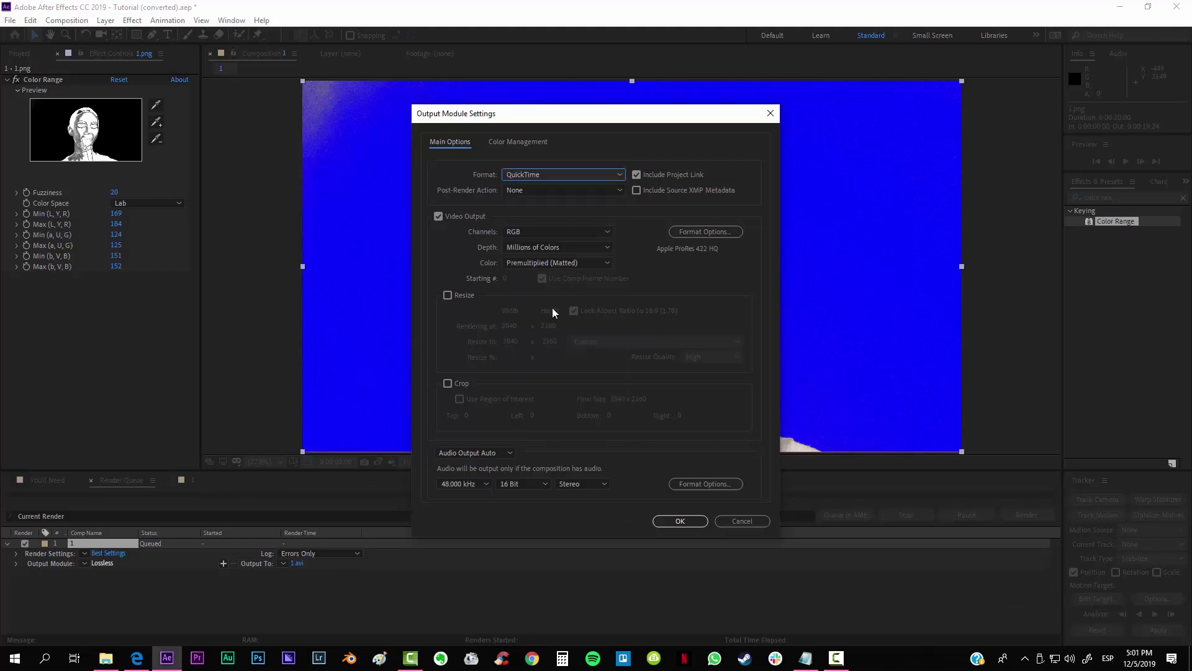
{"action": "left_click", "coordinate": [706, 231]}
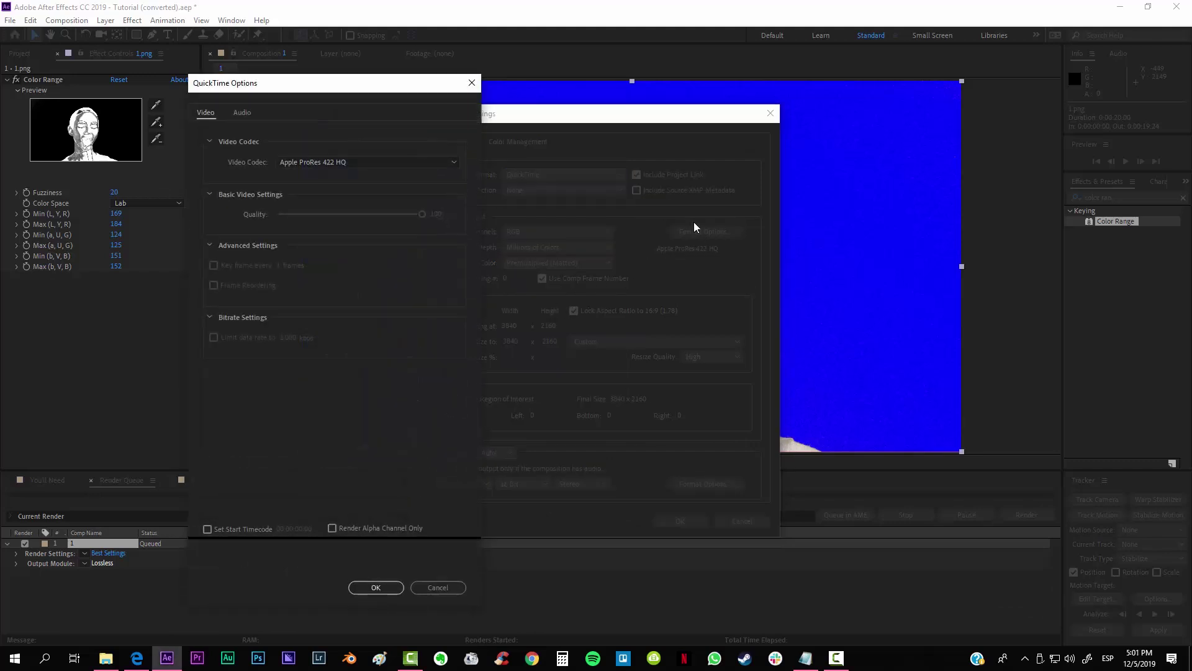
{"action": "left_click", "coordinate": [316, 165]}
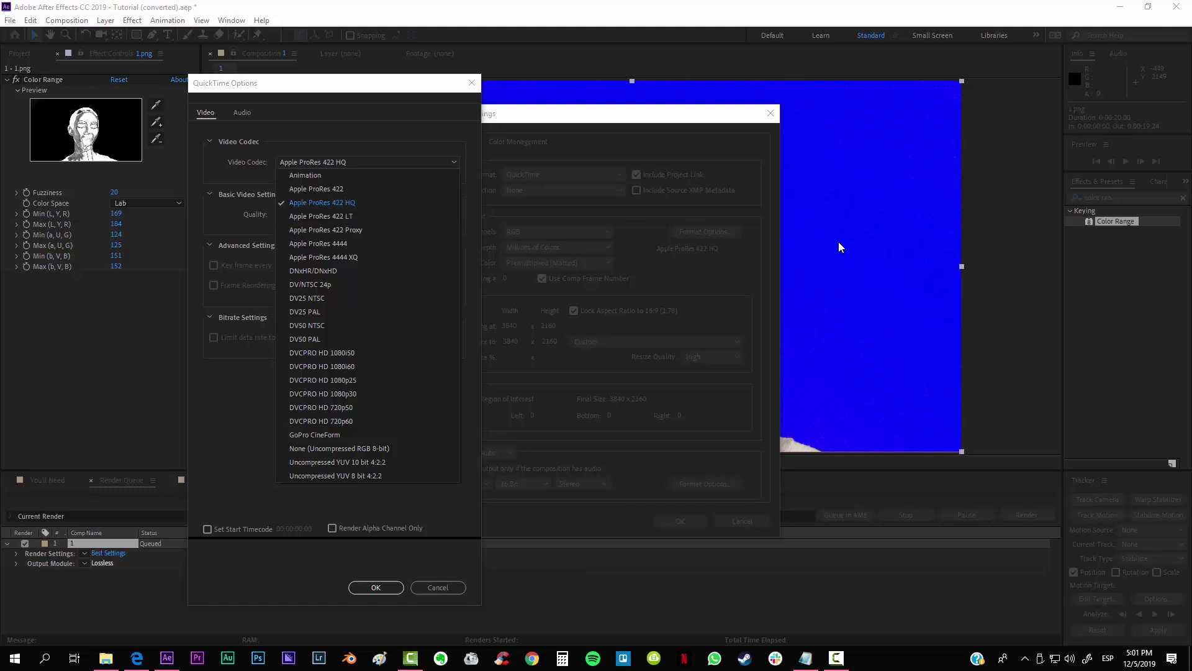
{"action": "left_click", "coordinate": [338, 209]}
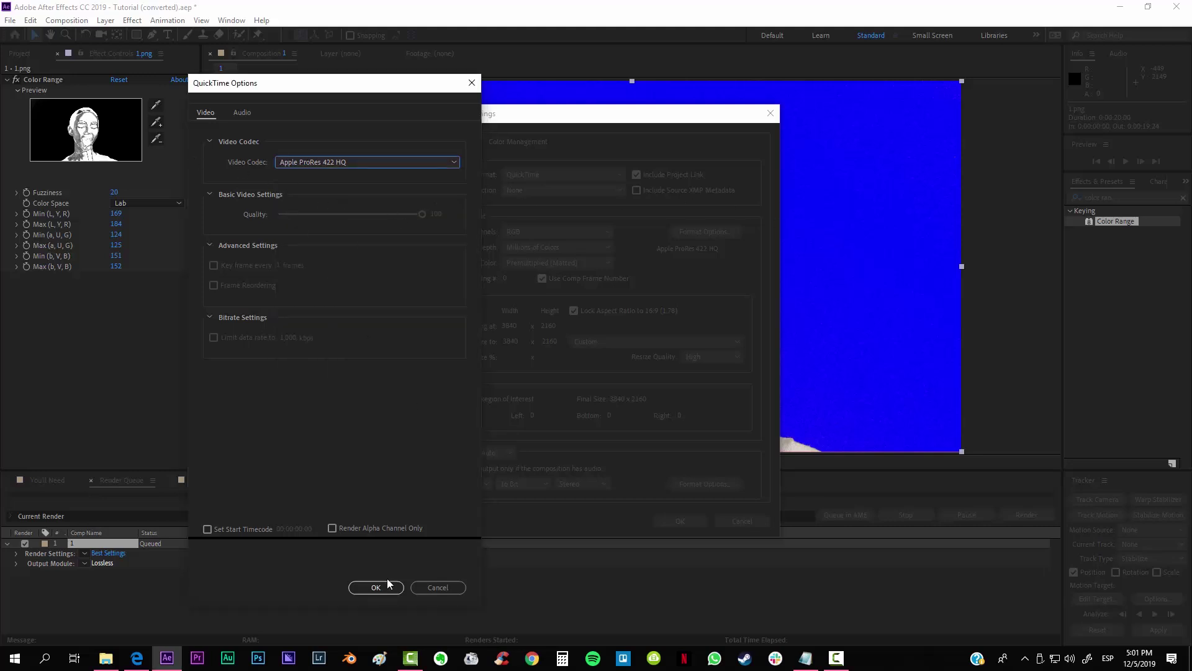
{"action": "left_click", "coordinate": [375, 590]}
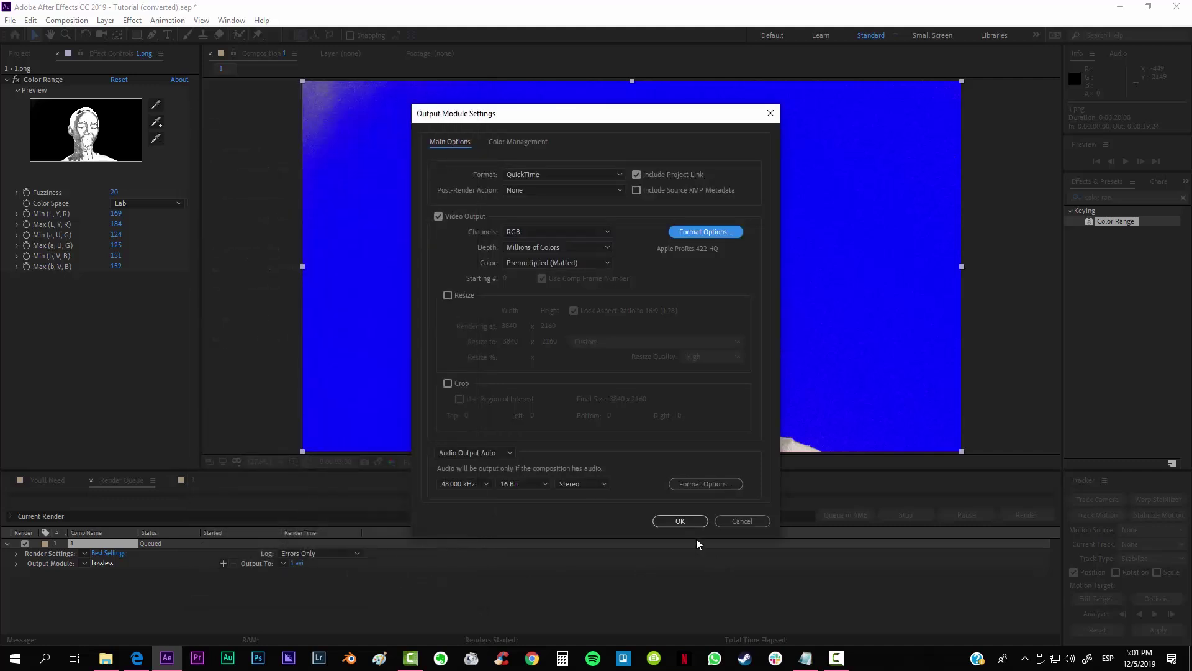
{"action": "left_click", "coordinate": [680, 521]}
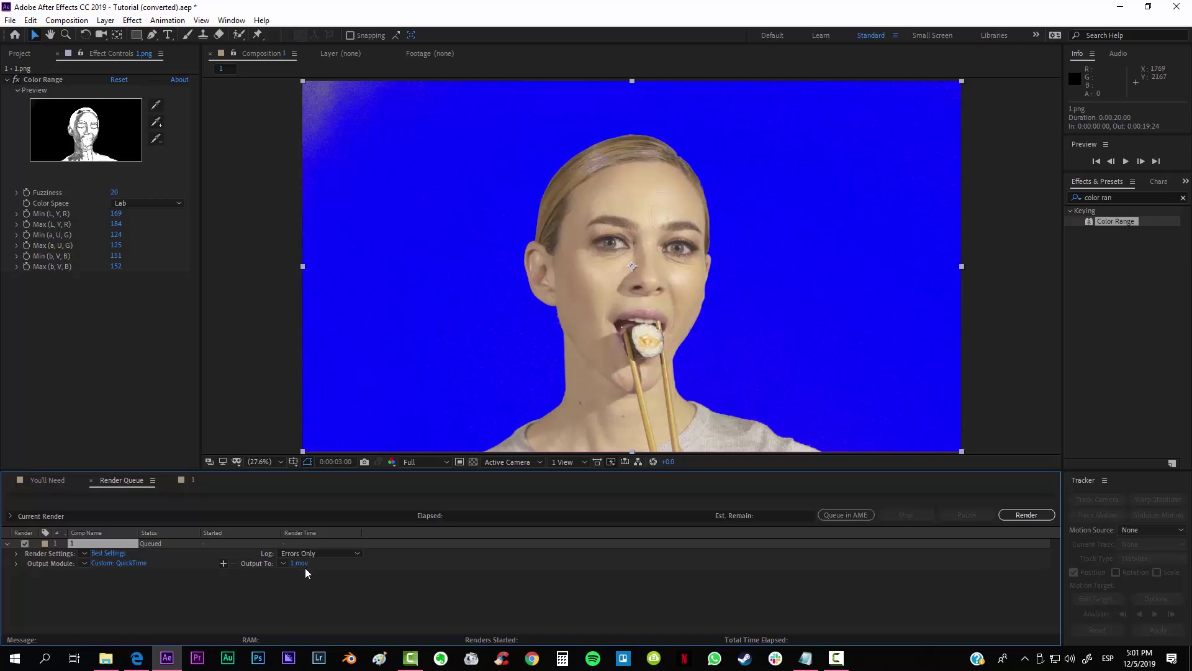
{"action": "left_click", "coordinate": [193, 482]}
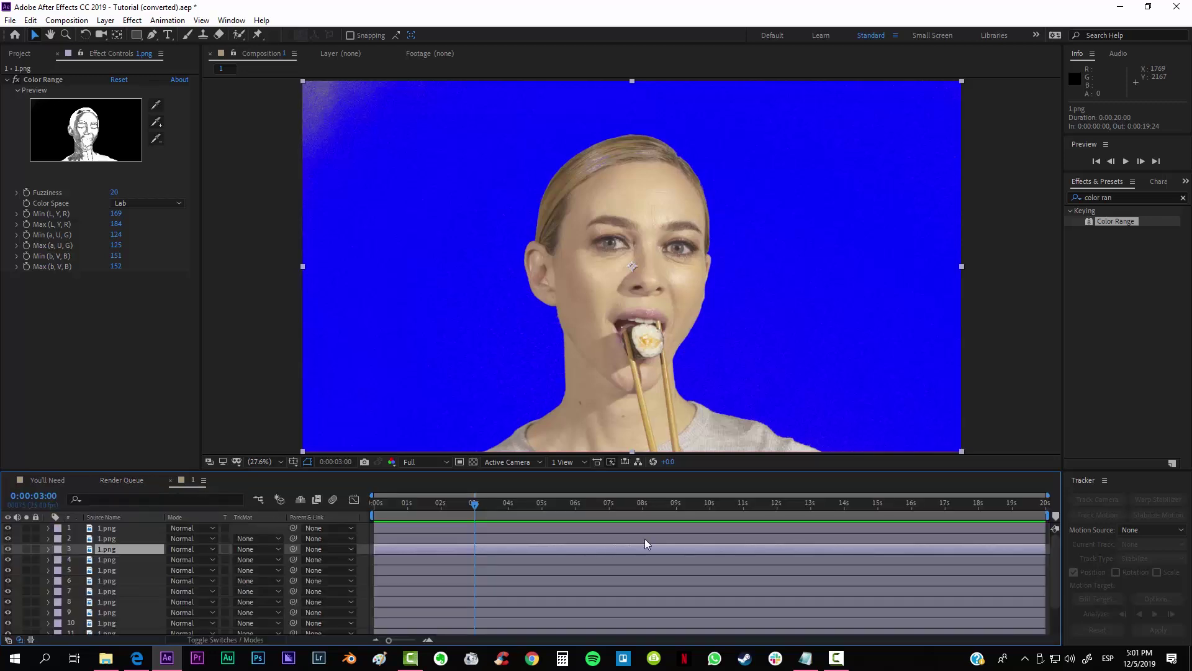
{"action": "left_click", "coordinate": [114, 483]}
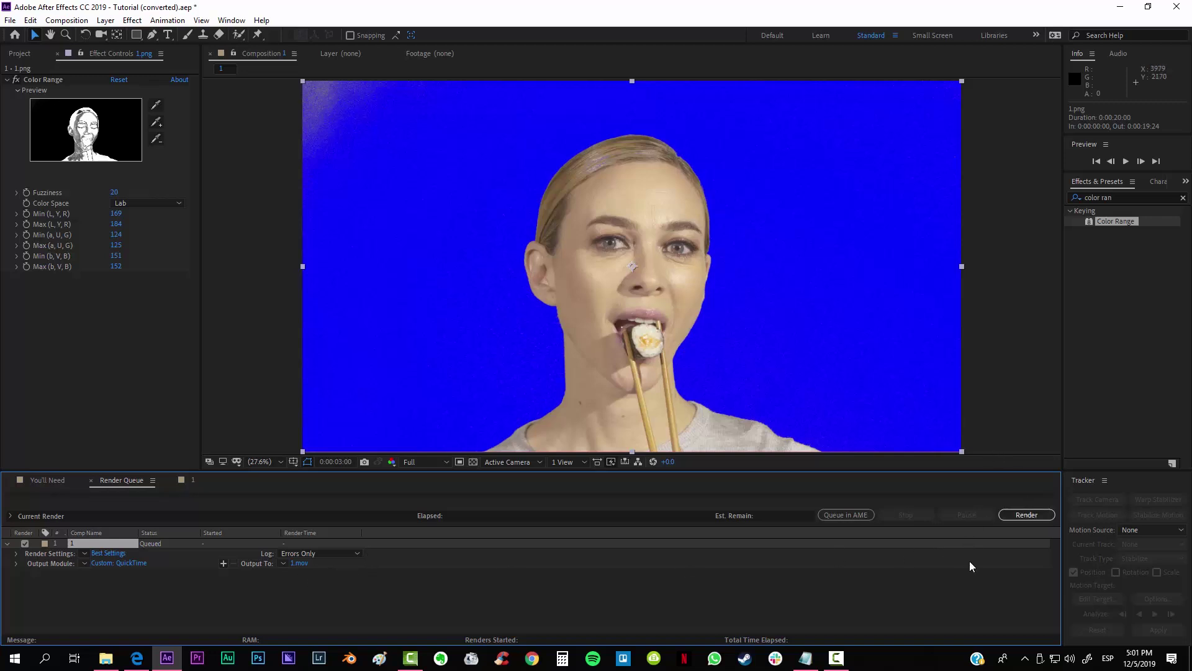
Pre-compose all layers of composition 1, including the blue solid, into a composition named RENDER, and show the project's items.
{"action": "left_click", "coordinate": [192, 480]}
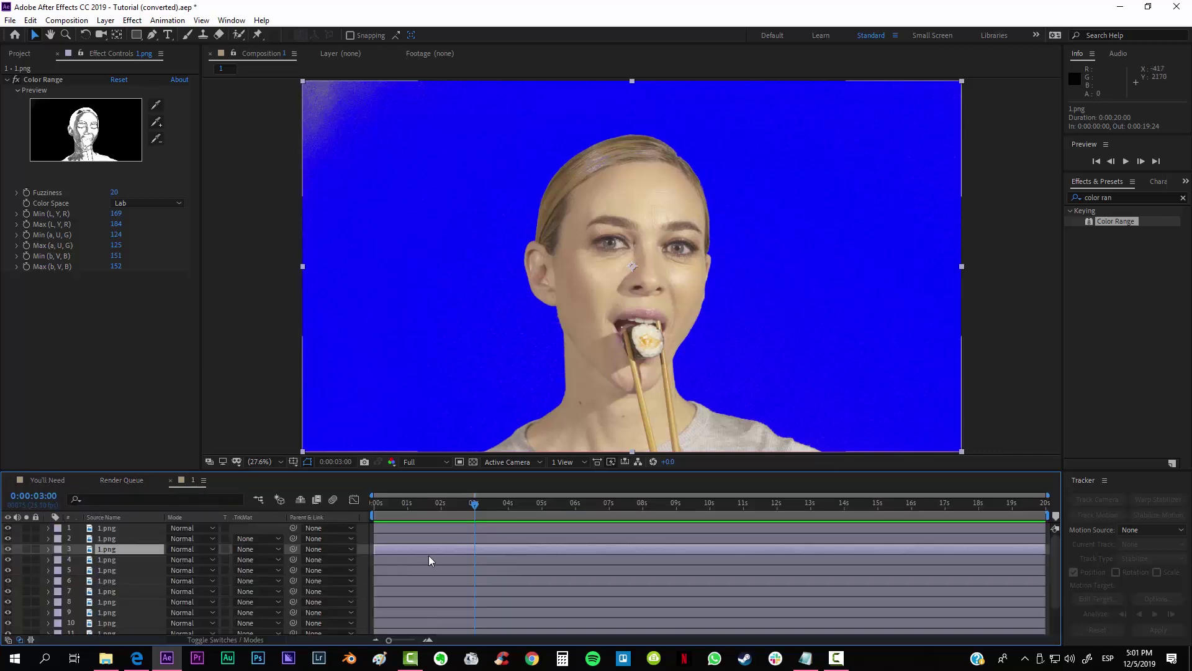
{"action": "left_click", "coordinate": [431, 520]}
{"action": "scroll", "coordinate": [447, 543], "scroll_direction": "down", "scroll_amount": 3}
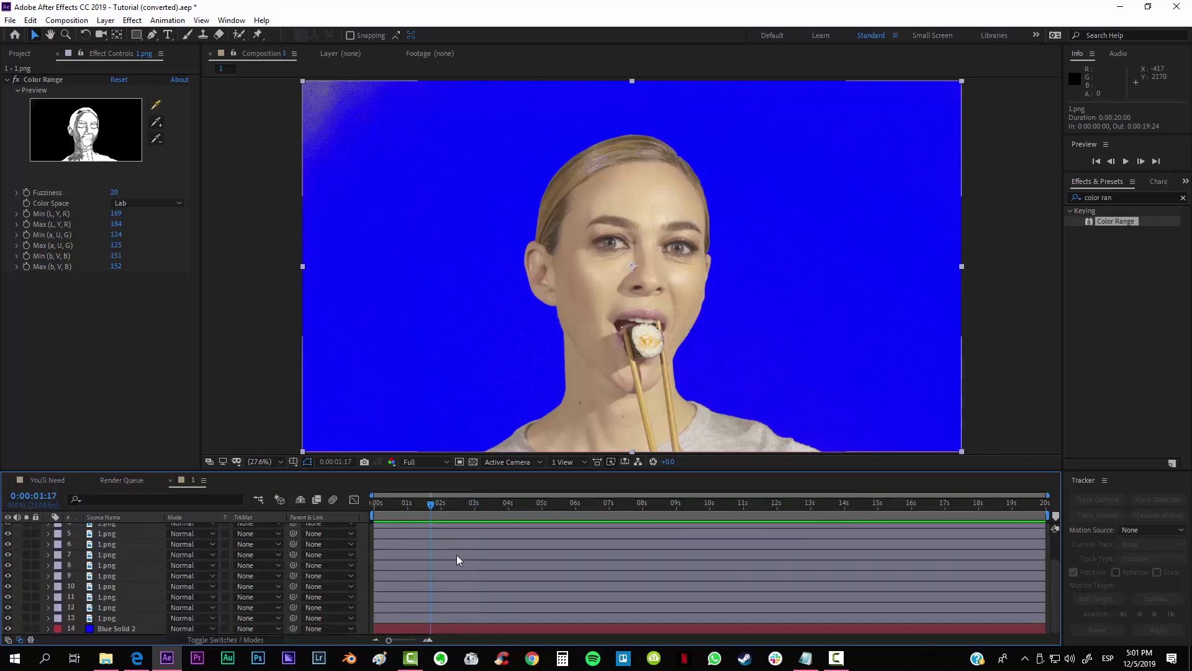
{"action": "key", "text": "ctrl+a"}
{"action": "right_click", "coordinate": [470, 627]}
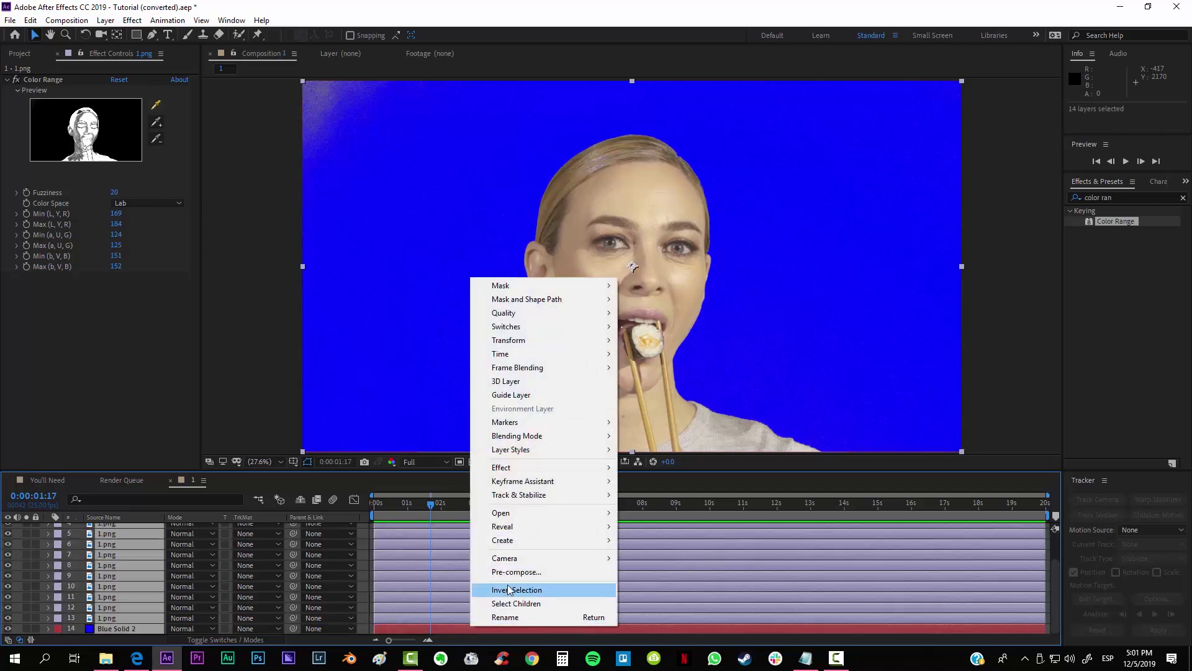
{"action": "left_click", "coordinate": [515, 572]}
{"action": "type", "text": "RENDER"}
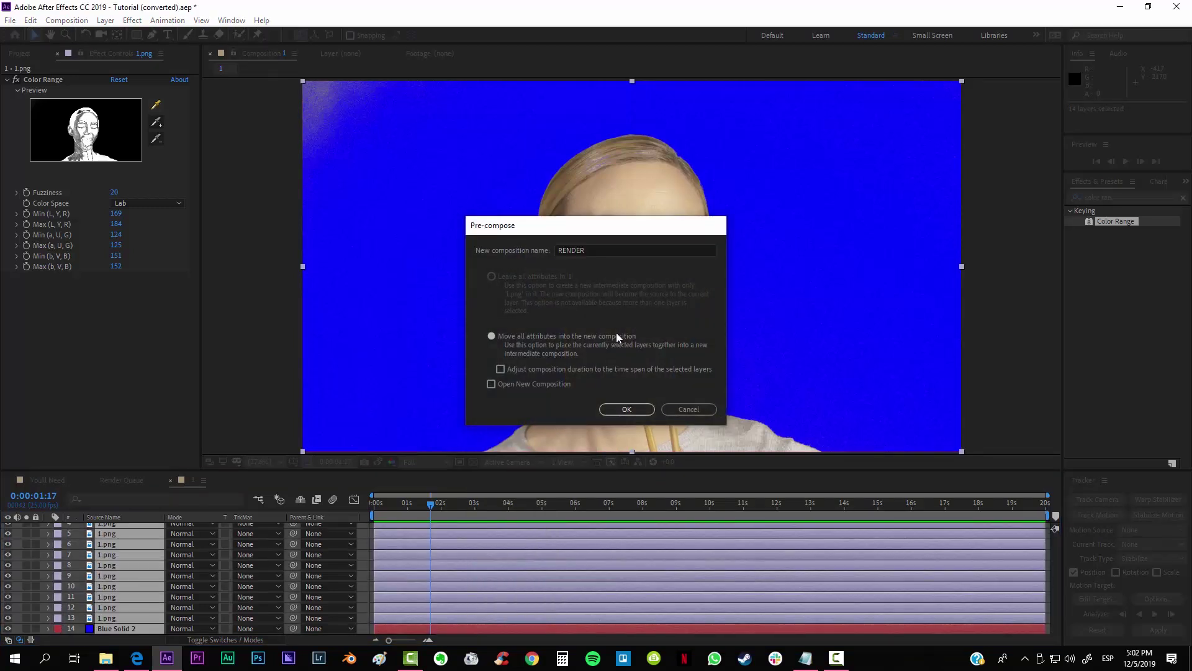
{"action": "key", "text": "Return"}
{"action": "left_click", "coordinate": [524, 587]}
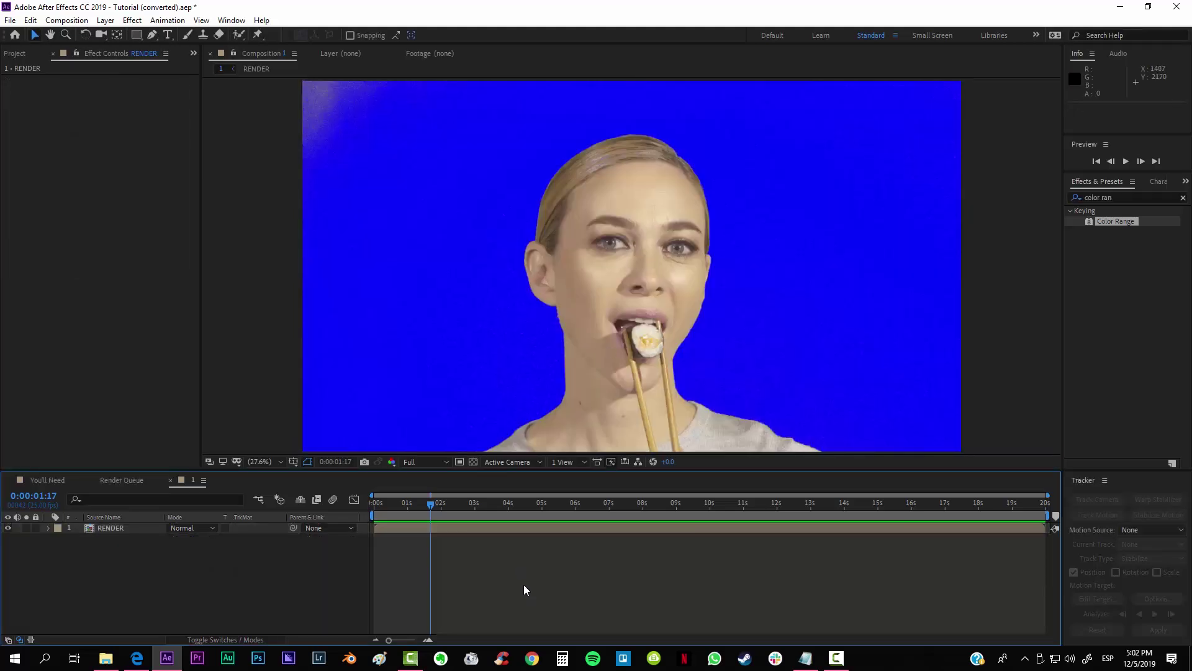
{"action": "left_click", "coordinate": [24, 56]}
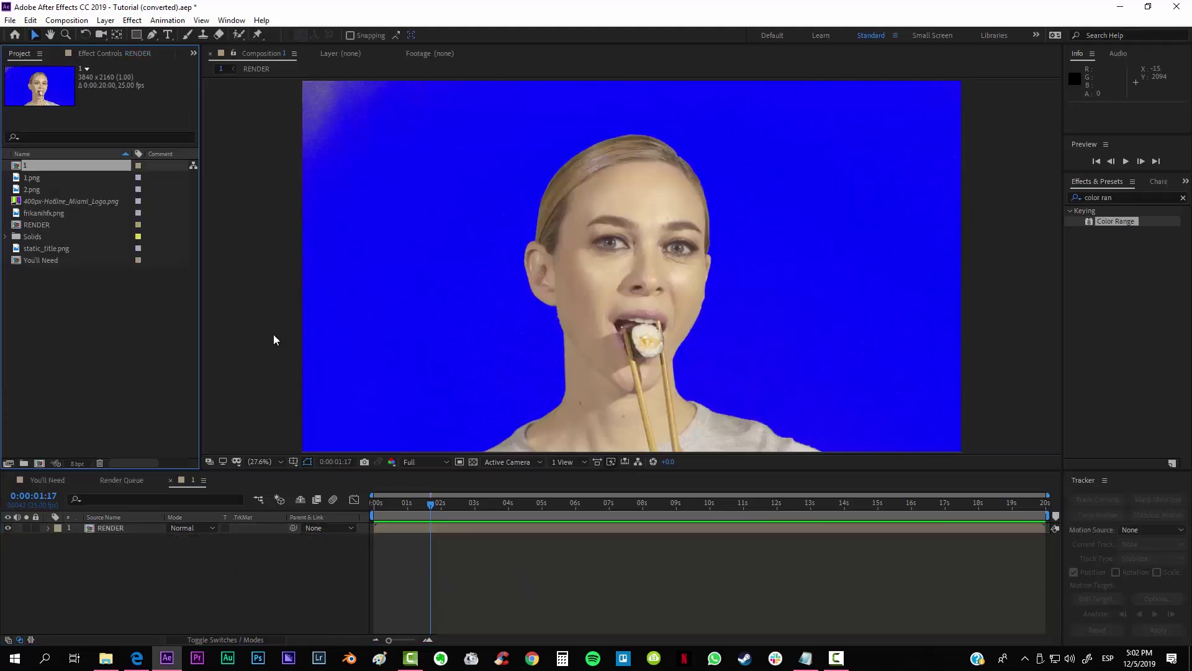
Apply the Keylight (1.2) effect to the RENDER layer and sample the blue backdrop as its Screen Colour.
{"action": "left_click", "coordinate": [456, 530]}
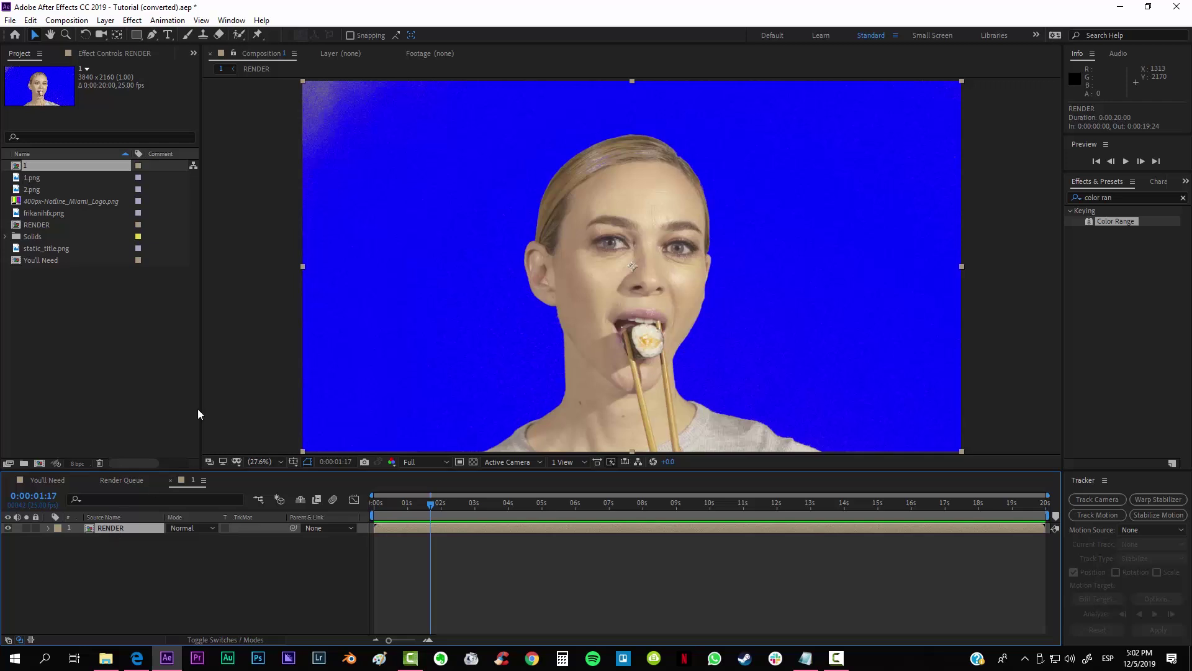
{"action": "left_click", "coordinate": [1120, 196]}
{"action": "type", "text": "key"}
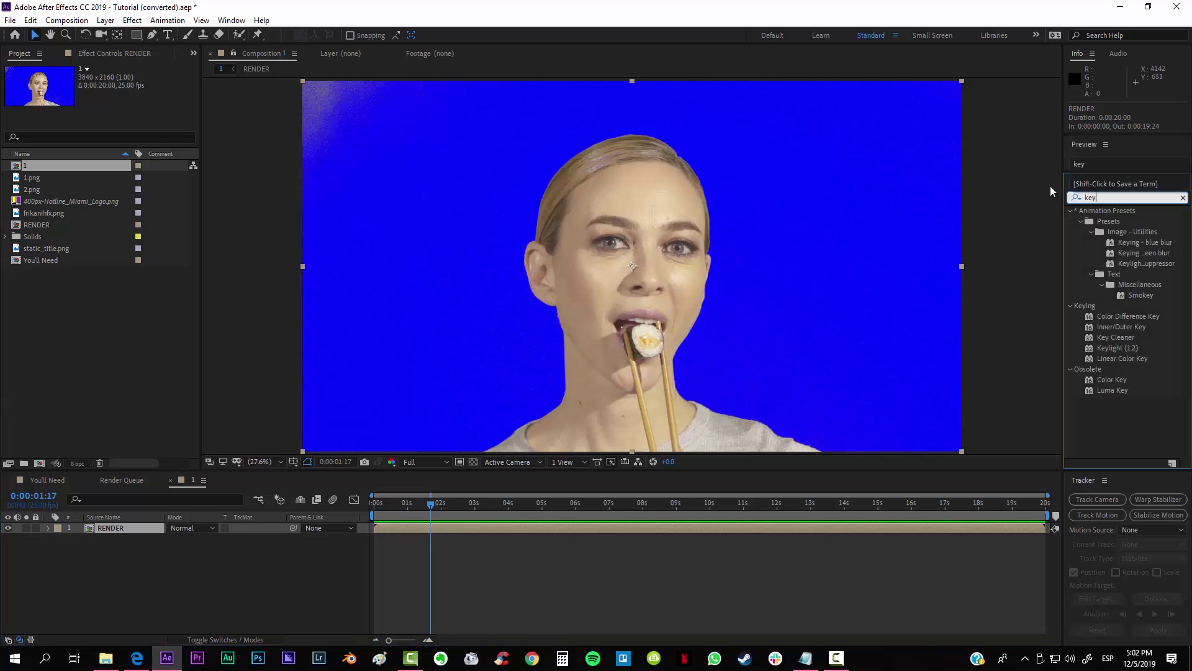
{"action": "left_click_drag", "start_coordinate": [1117, 347], "coordinate": [654, 526]}
{"action": "left_click", "coordinate": [132, 158]}
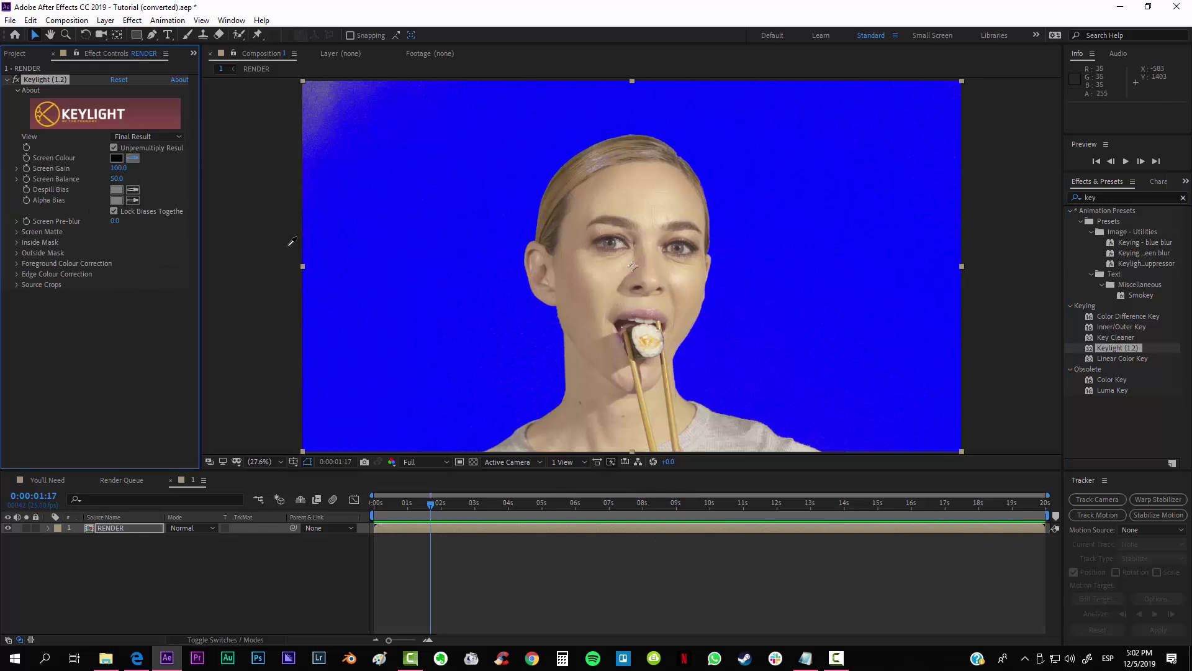
{"action": "left_click", "coordinate": [515, 372]}
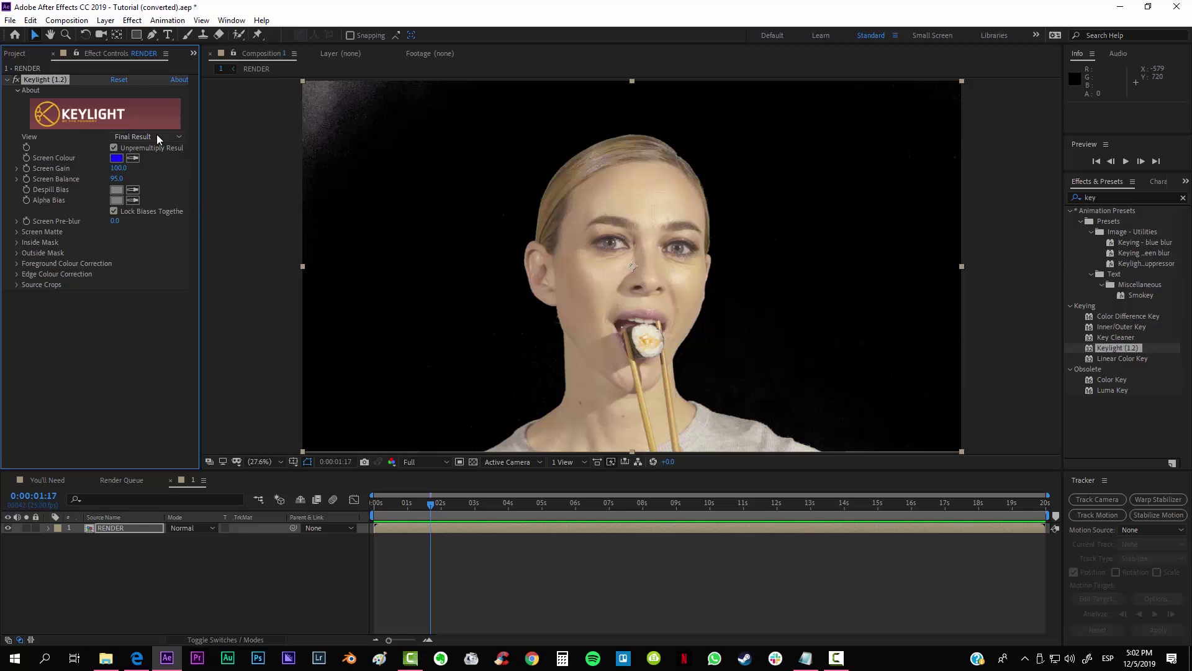
Switch Keylight's view to Screen Matte and raise the matte's Clip Black to 50.
{"action": "left_click", "coordinate": [16, 231]}
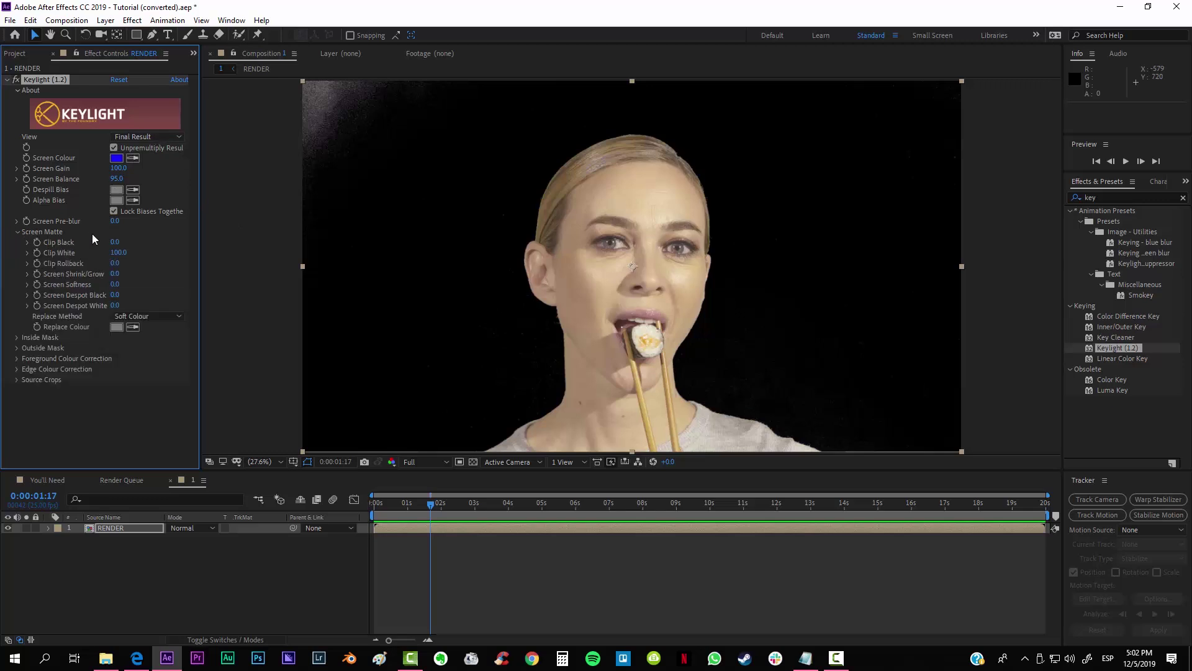
{"action": "left_click", "coordinate": [128, 135]}
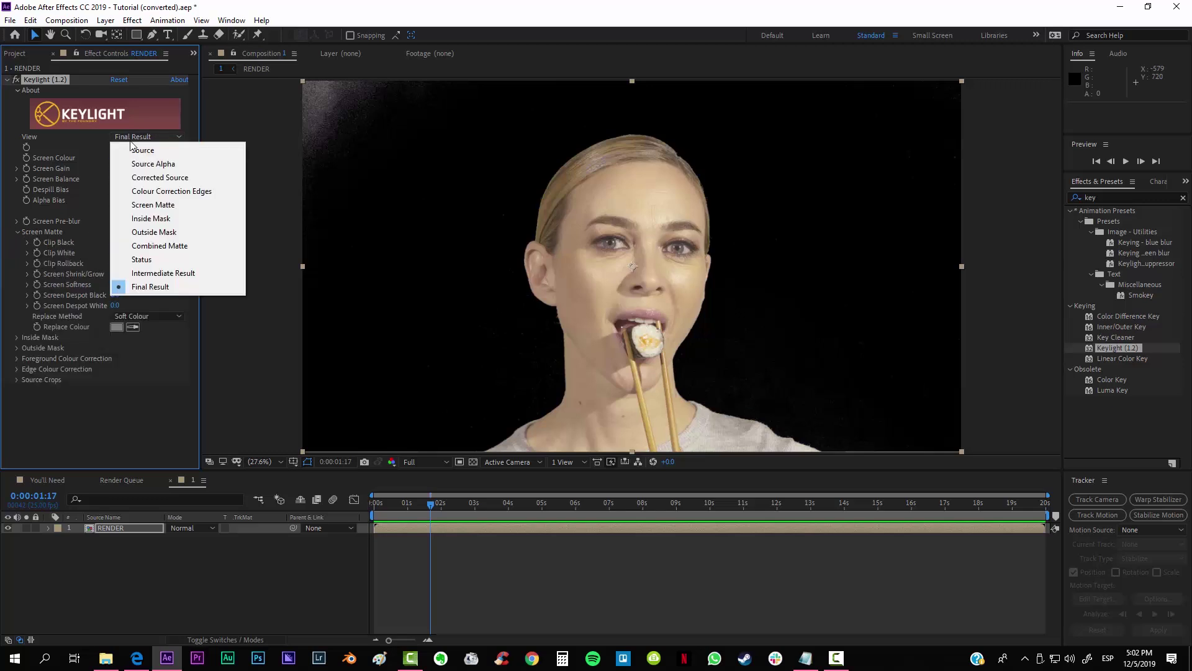
{"action": "left_click", "coordinate": [165, 206]}
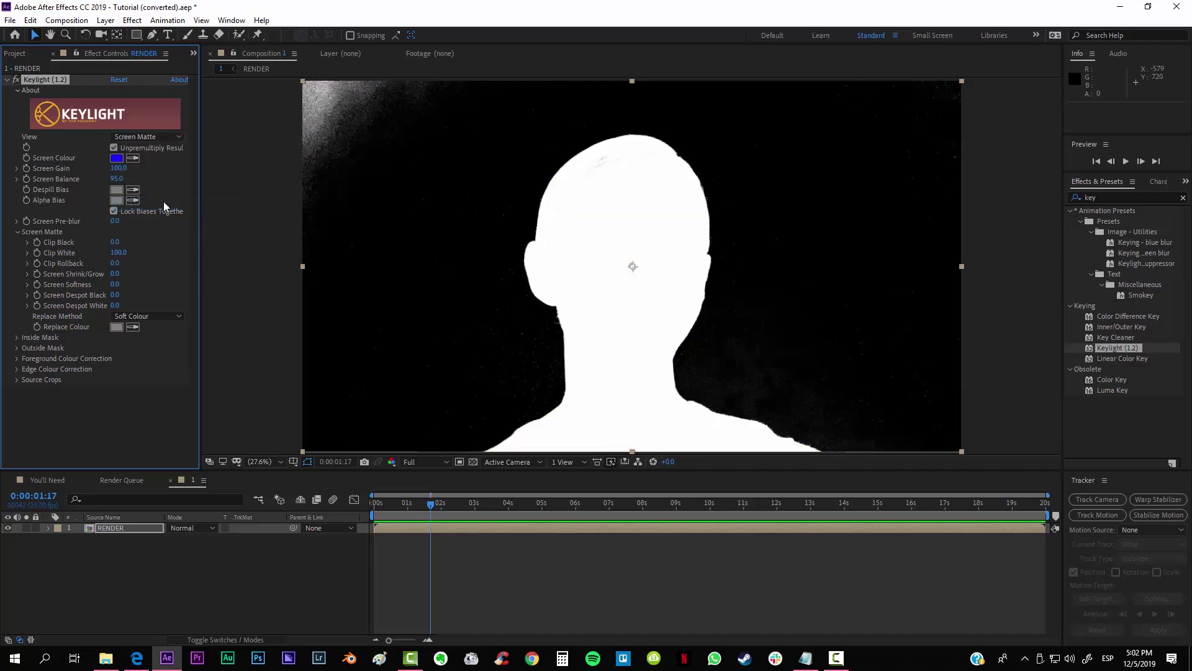
{"action": "scroll", "coordinate": [671, 434], "scroll_direction": "up", "scroll_amount": 2}
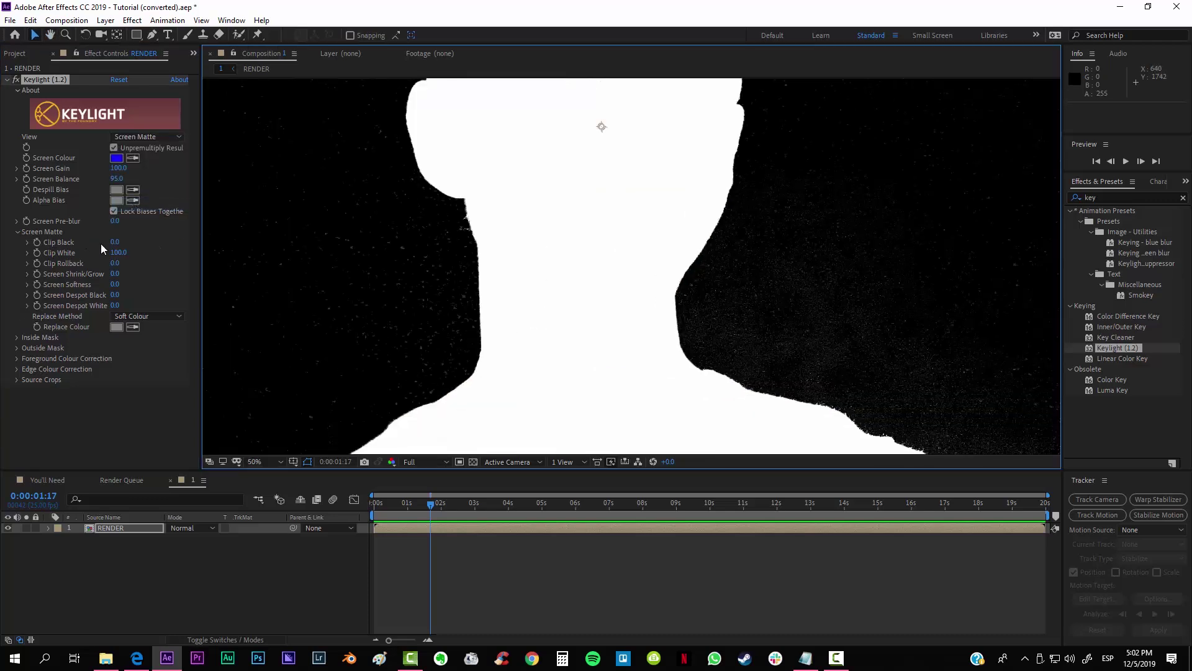
{"action": "left_click", "coordinate": [121, 243]}
{"action": "left_click_drag", "start_coordinate": [120, 242], "coordinate": [140, 242]}
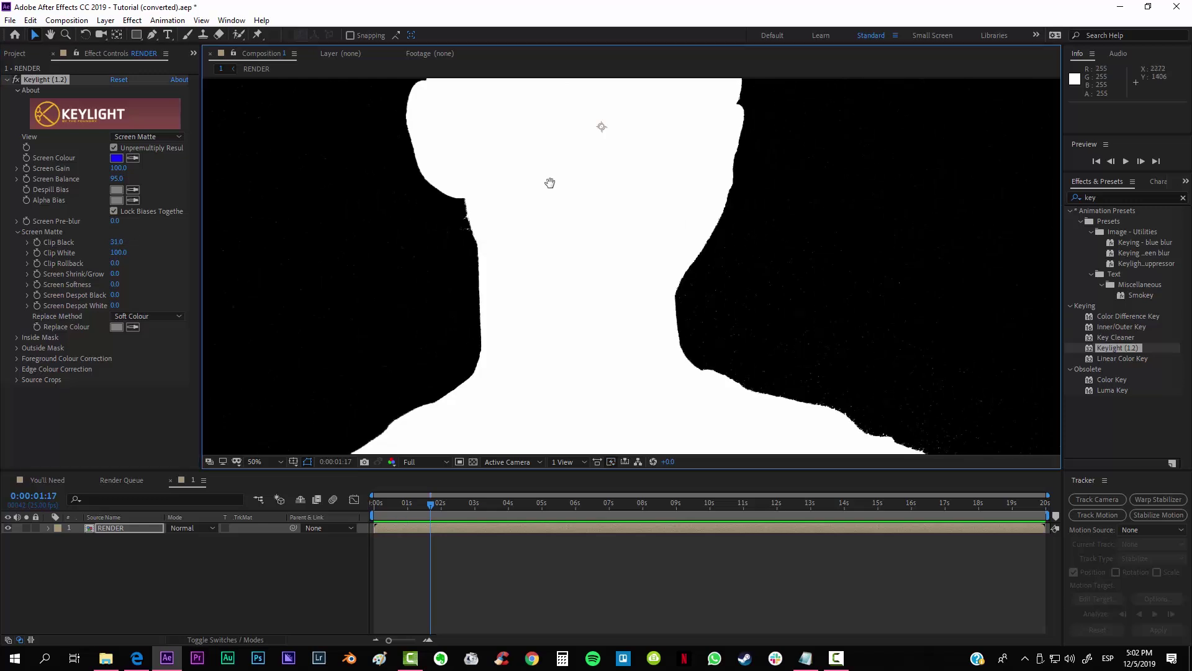
{"action": "left_click_drag", "start_coordinate": [572, 186], "coordinate": [391, 140]}
{"action": "left_click_drag", "start_coordinate": [118, 244], "coordinate": [130, 244]}
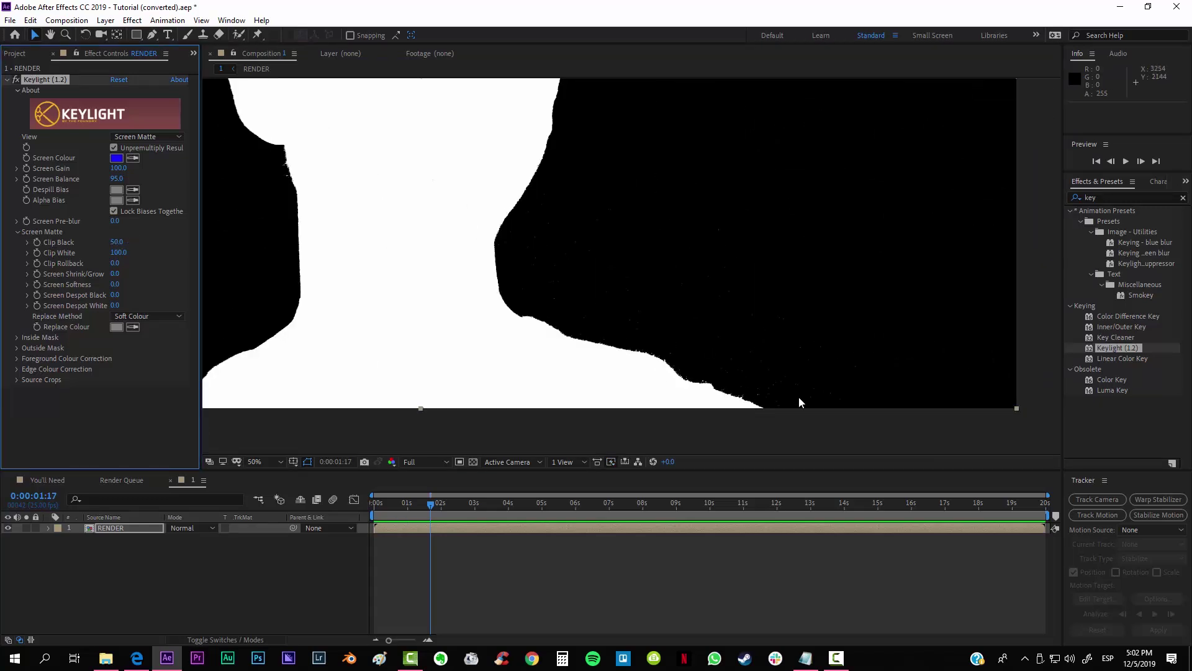
Examine the screen matte around the head and across the whole frame for leftover noise and holes.
{"action": "key", "text": "h"}
{"action": "left_click_drag", "start_coordinate": [490, 211], "coordinate": [534, 305]}
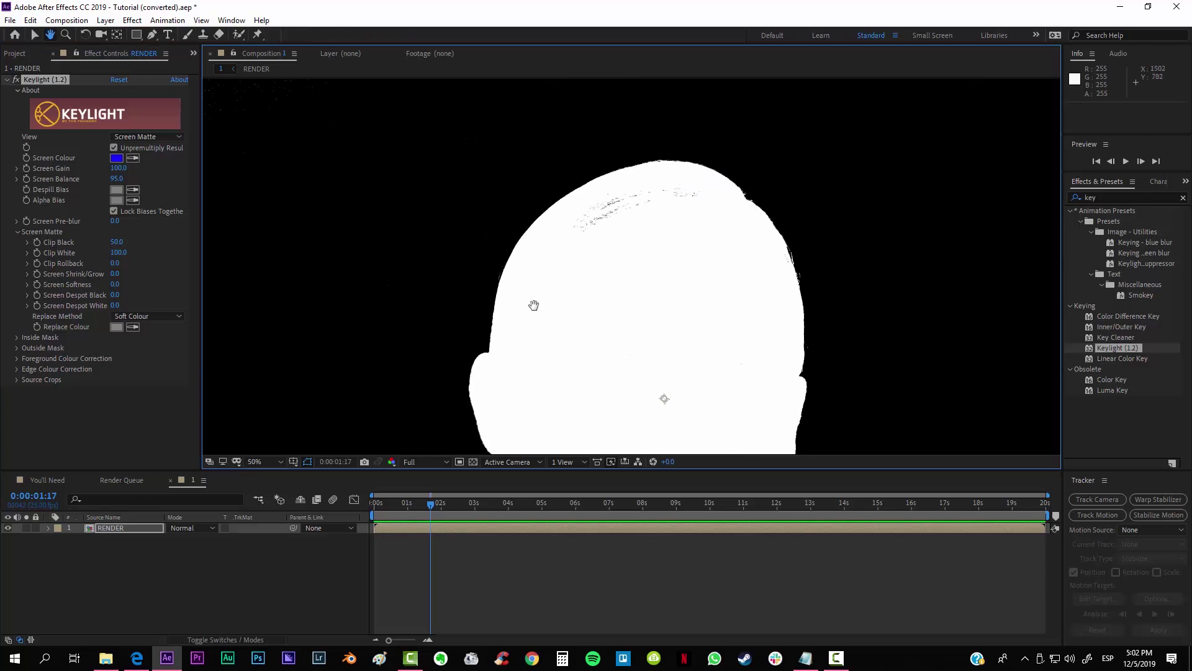
{"action": "scroll", "coordinate": [534, 304], "scroll_direction": "down", "scroll_amount": 2}
{"action": "key", "text": "v"}
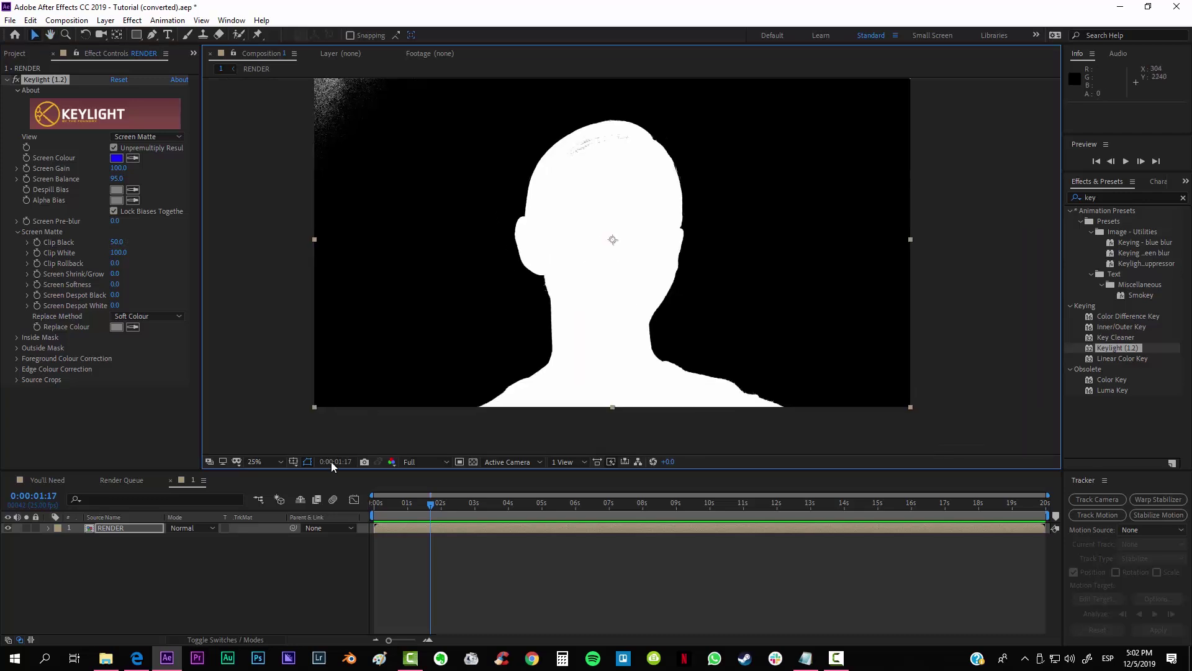
{"action": "left_click", "coordinate": [270, 461]}
{"action": "left_click", "coordinate": [266, 245]}
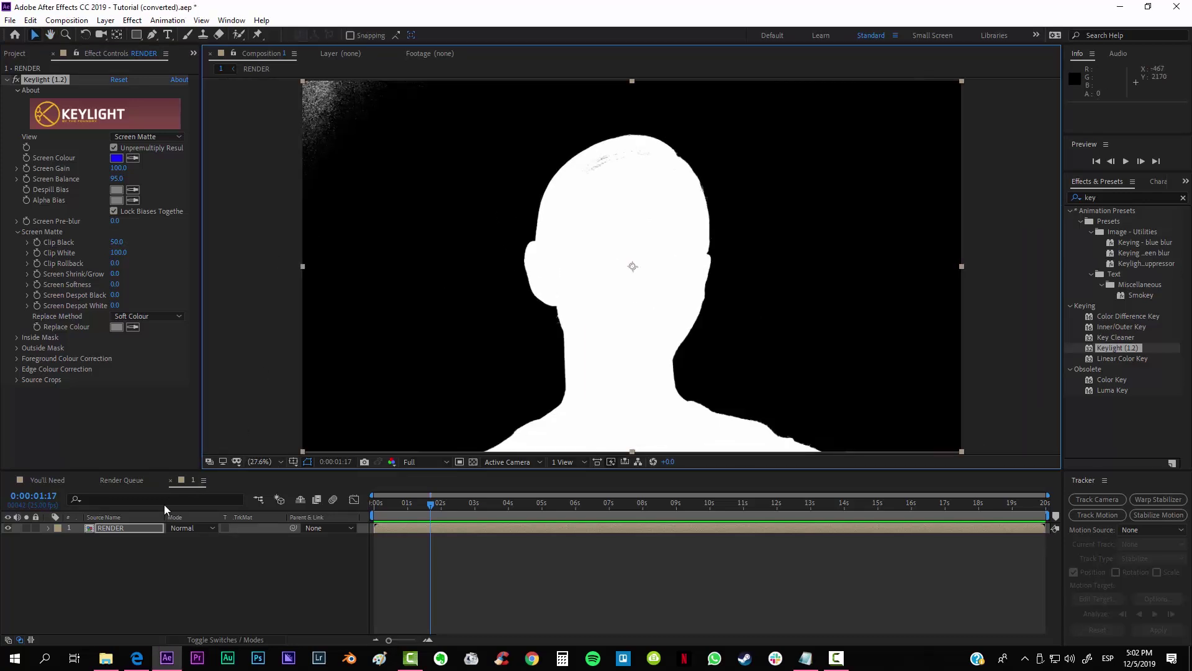
{"action": "left_click", "coordinate": [129, 532]}
{"action": "left_click", "coordinate": [129, 553]}
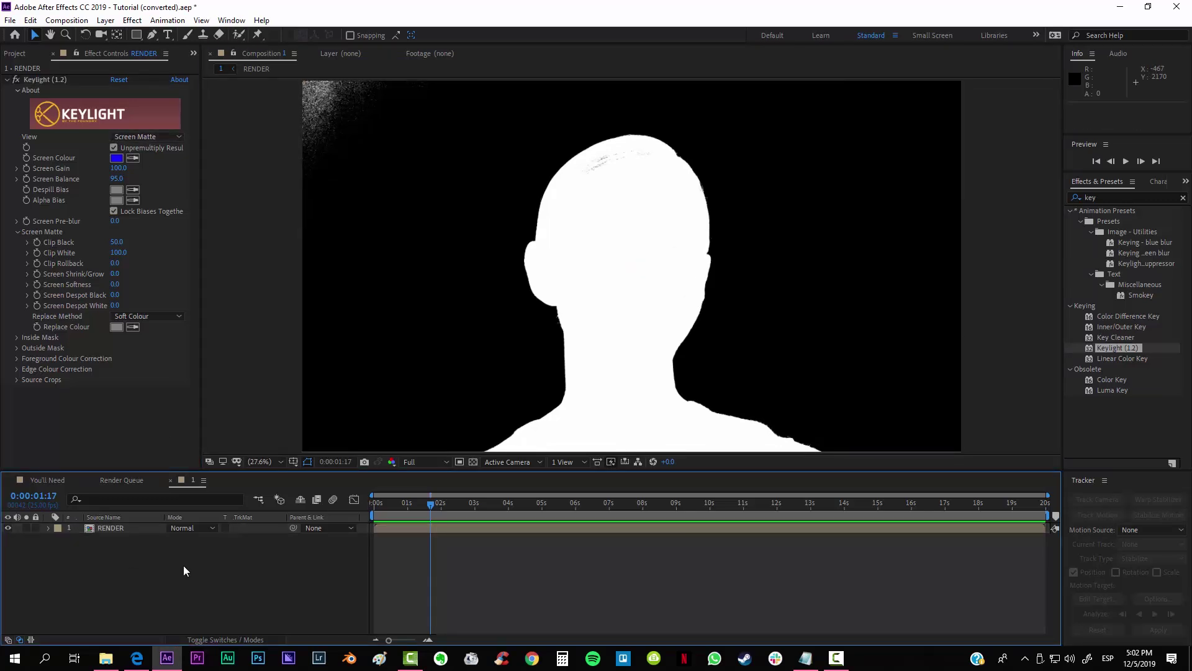
{"action": "left_click", "coordinate": [162, 137]}
{"action": "left_click", "coordinate": [151, 207]}
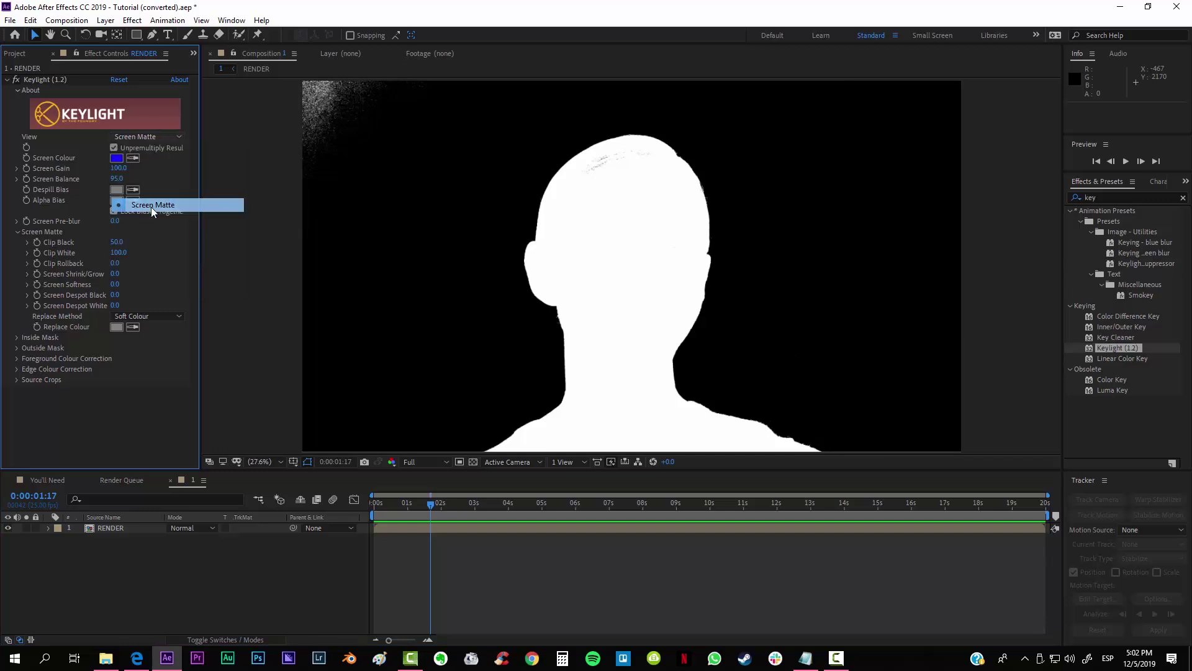
Create a black solid layer at composition size, 3840 by 2160 px, above the RENDER layer.
{"action": "left_click", "coordinate": [190, 568]}
{"action": "left_click", "coordinate": [106, 20]}
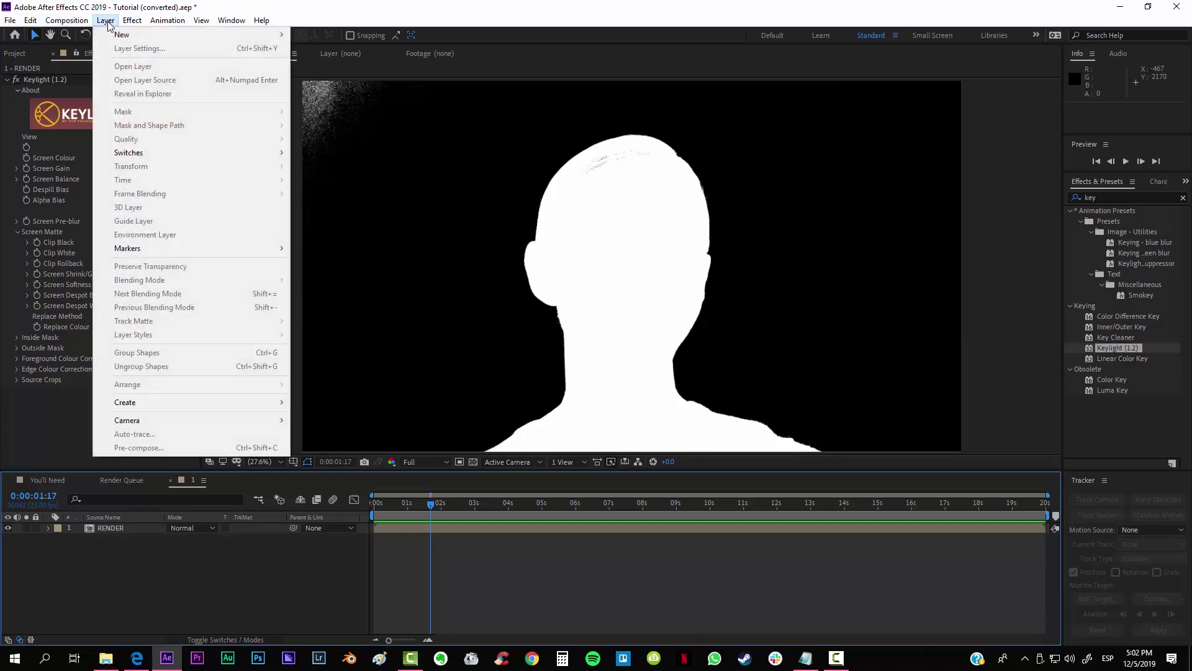
{"action": "mouse_move", "coordinate": [118, 38]}
{"action": "left_click", "coordinate": [326, 48]}
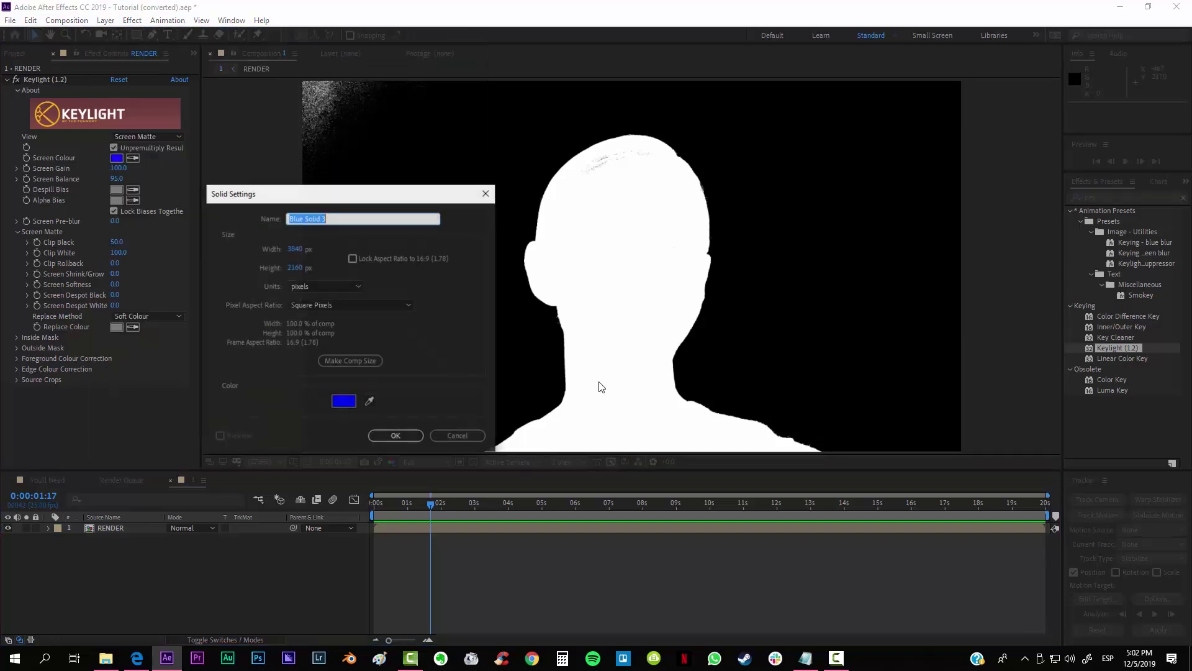
{"action": "left_click", "coordinate": [343, 402]}
{"action": "left_click", "coordinate": [257, 336]}
{"action": "left_click", "coordinate": [358, 183]}
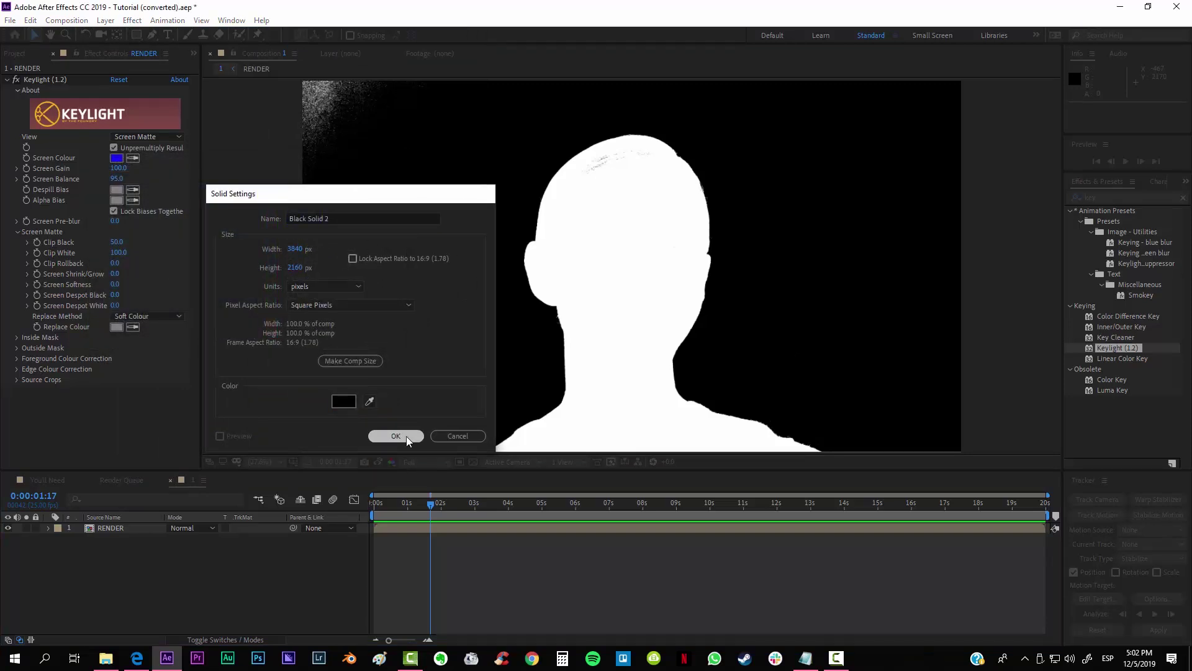
{"action": "left_click", "coordinate": [405, 436]}
Draw a triangular Pen mask on the temporarily hidden black solid, enclosing the noisy upper-left corner of the matte.
{"action": "left_click", "coordinate": [8, 528]}
{"action": "left_click", "coordinate": [8, 528]}
{"action": "left_click", "coordinate": [8, 528]}
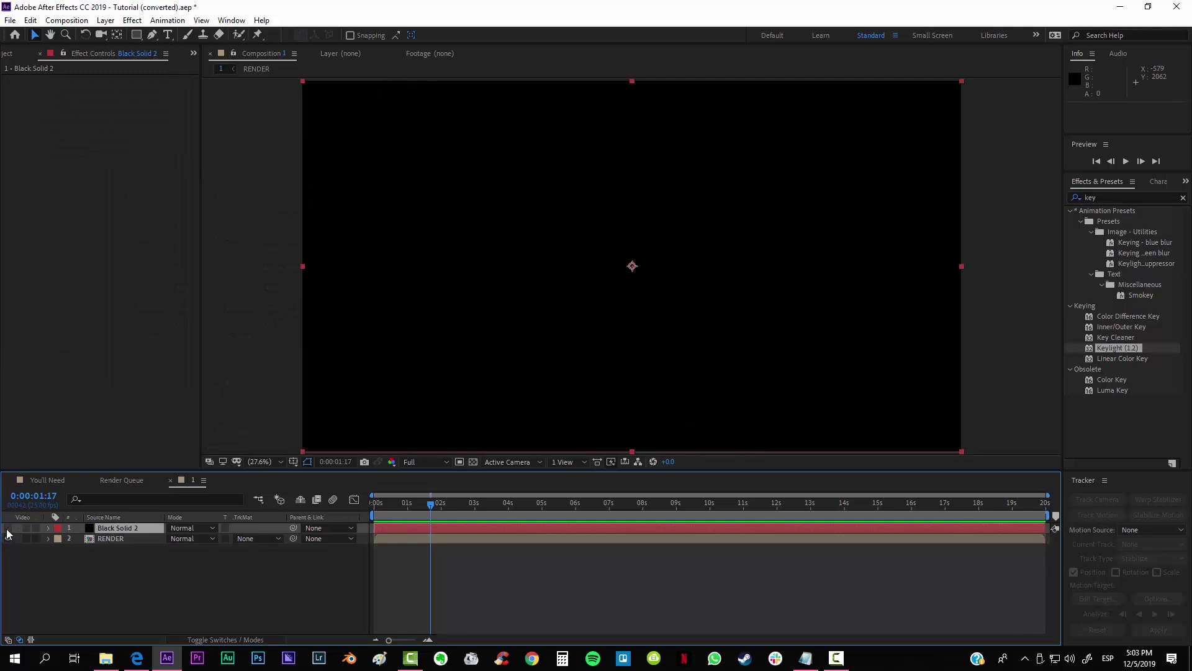
{"action": "left_click", "coordinate": [152, 36]}
{"action": "left_click_drag", "start_coordinate": [273, 269], "coordinate": [319, 370]}
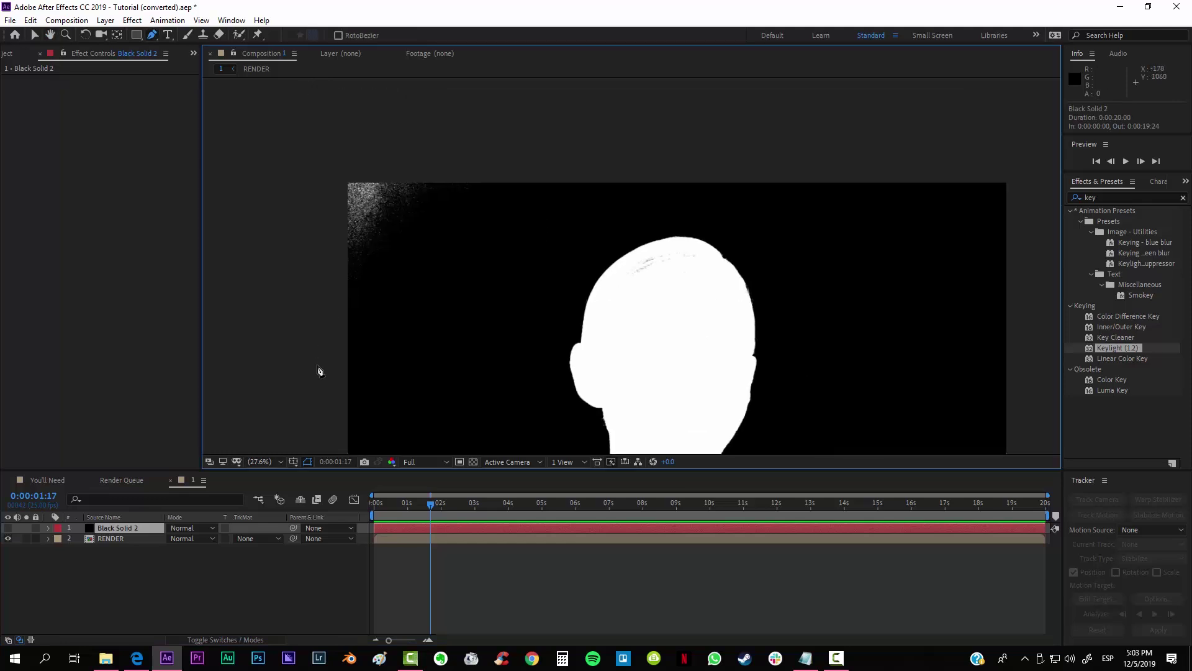
{"action": "left_click", "coordinate": [321, 403]}
{"action": "left_click", "coordinate": [514, 158]}
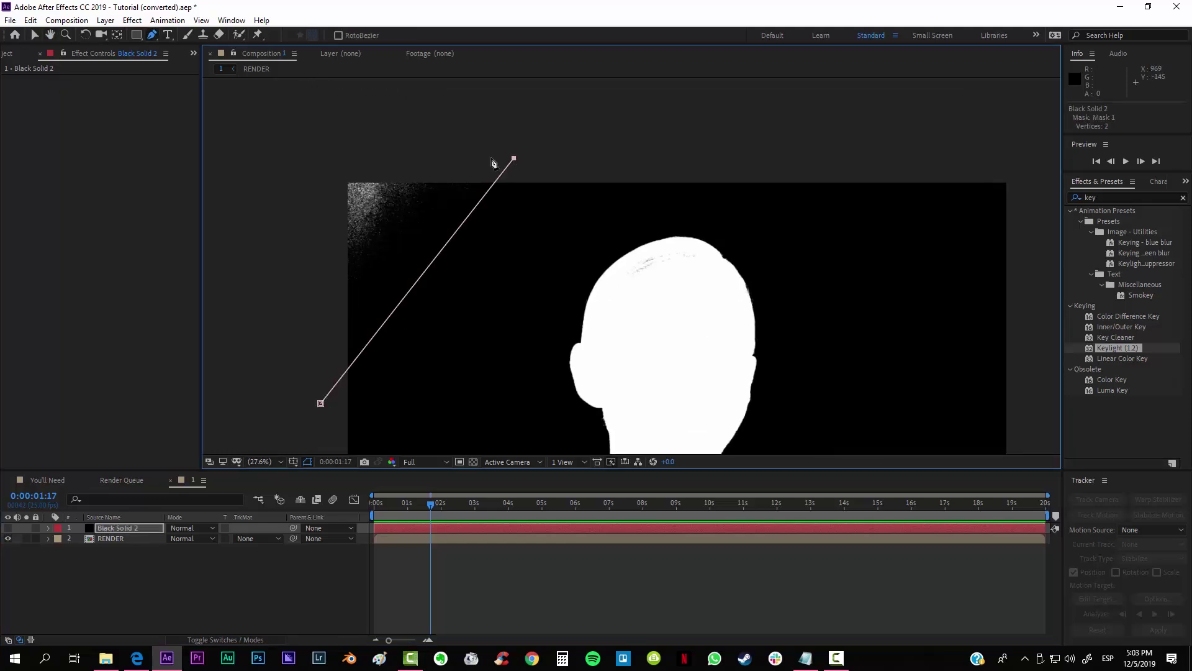
{"action": "left_click", "coordinate": [320, 152]}
{"action": "left_click", "coordinate": [321, 404]}
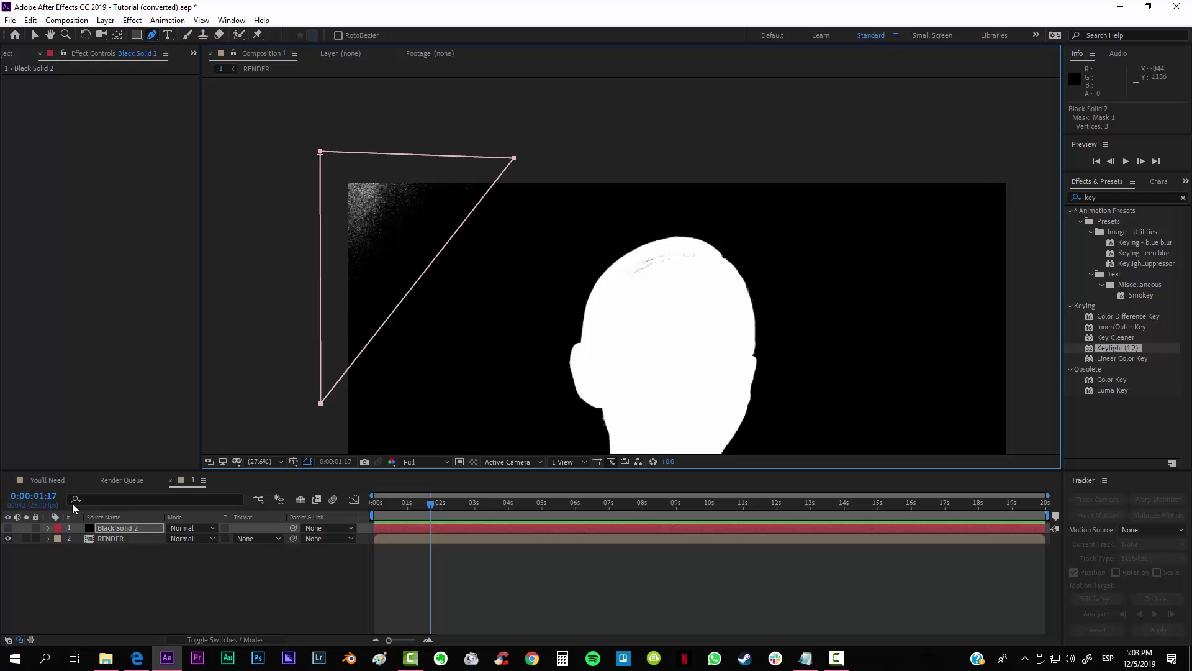
{"action": "left_click", "coordinate": [131, 572]}
Inspect the cleaned matte up close around the hair and ear, and again over the full frame.
{"action": "key", "text": "h"}
{"action": "left_click_drag", "start_coordinate": [531, 139], "coordinate": [484, 35]}
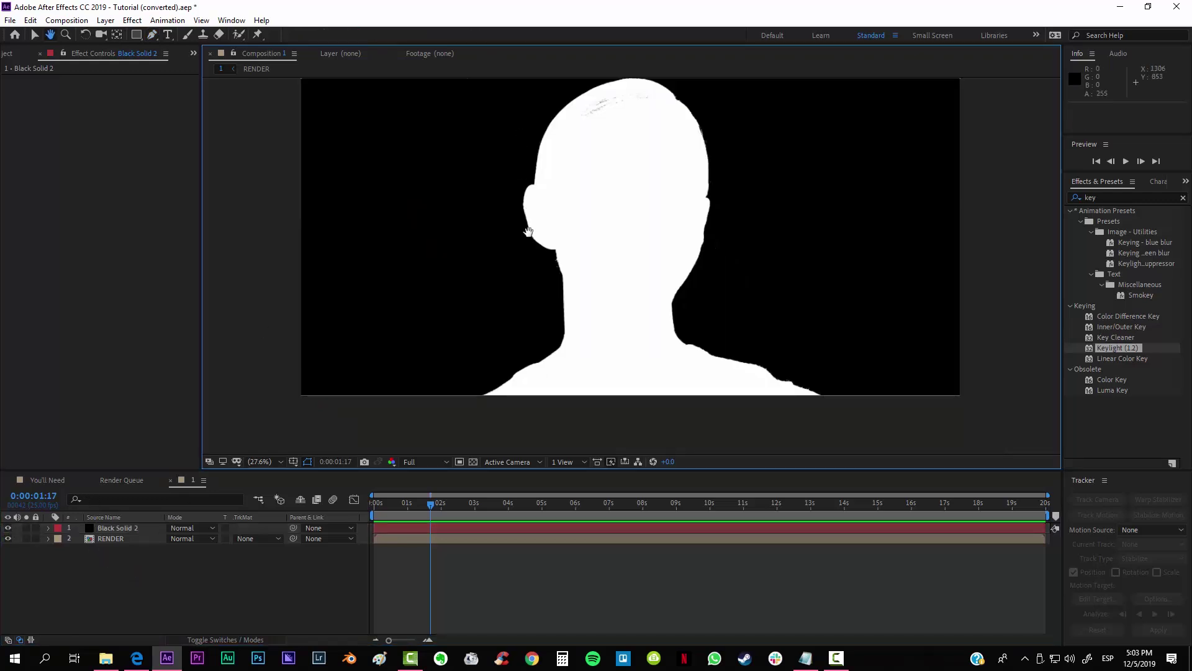
{"action": "left_click_drag", "start_coordinate": [524, 242], "coordinate": [520, 237]}
{"action": "key", "text": "g"}
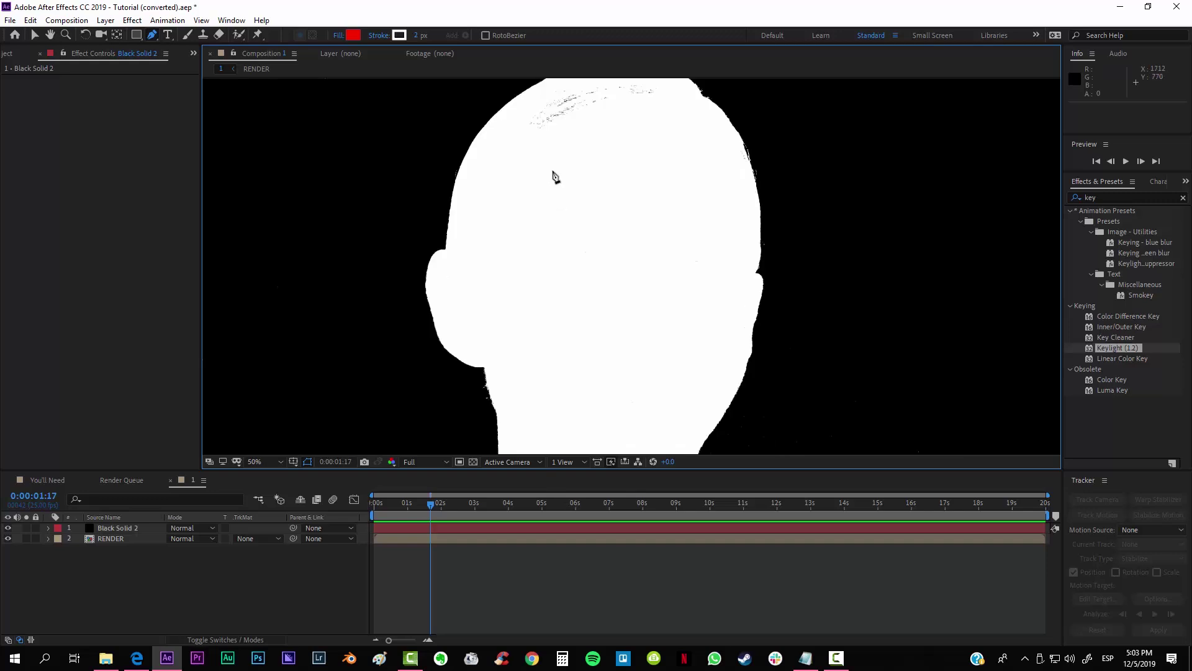
{"action": "scroll", "coordinate": [557, 203], "scroll_direction": "up", "scroll_amount": 4}
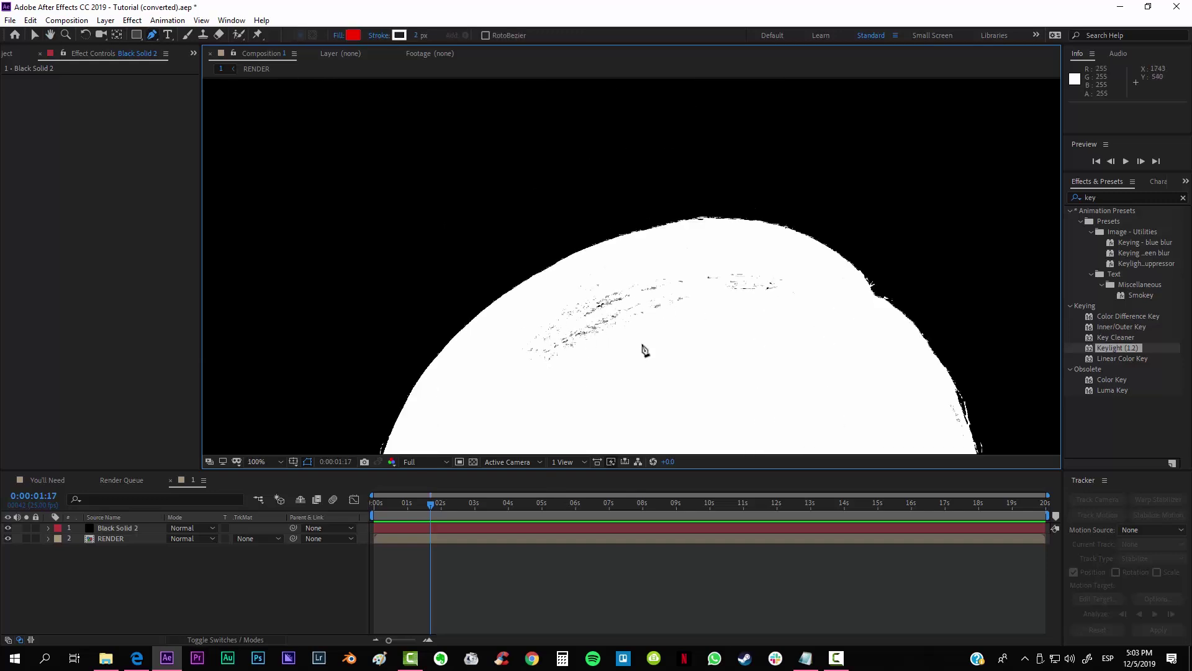
{"action": "left_click", "coordinate": [264, 461]}
{"action": "left_click", "coordinate": [280, 240]}
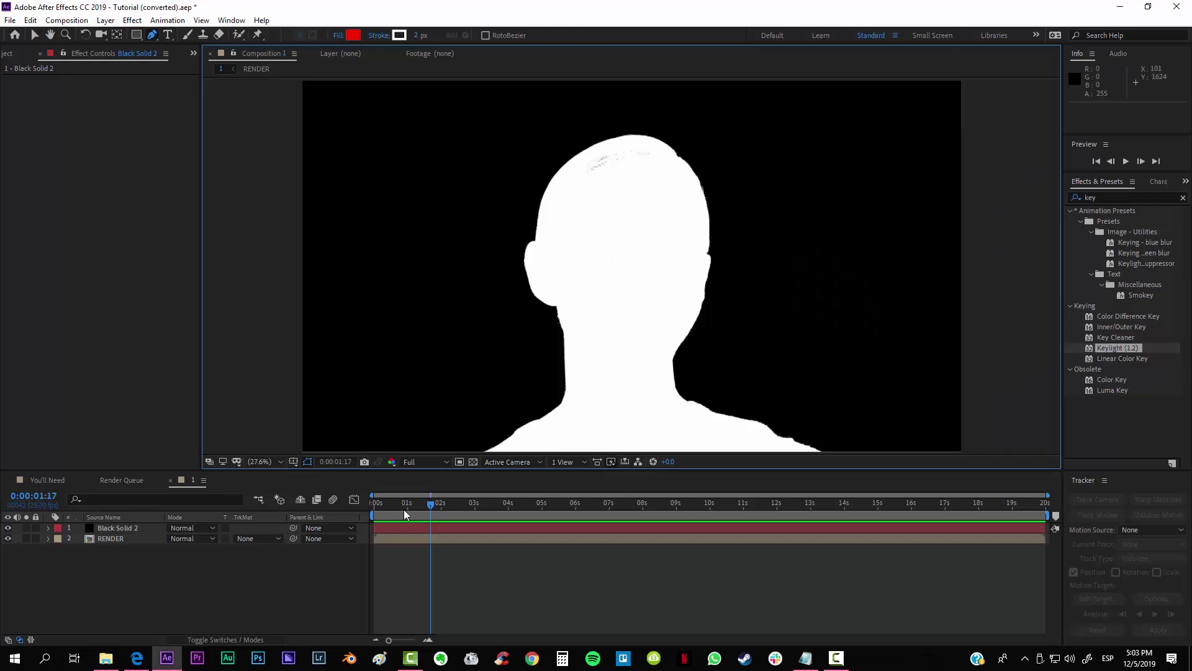
Pre-compose the black solid and RENDER layers into a composition named MATTE.
{"action": "left_click", "coordinate": [401, 528]}
{"action": "left_click", "coordinate": [414, 540], "text": "shift"}
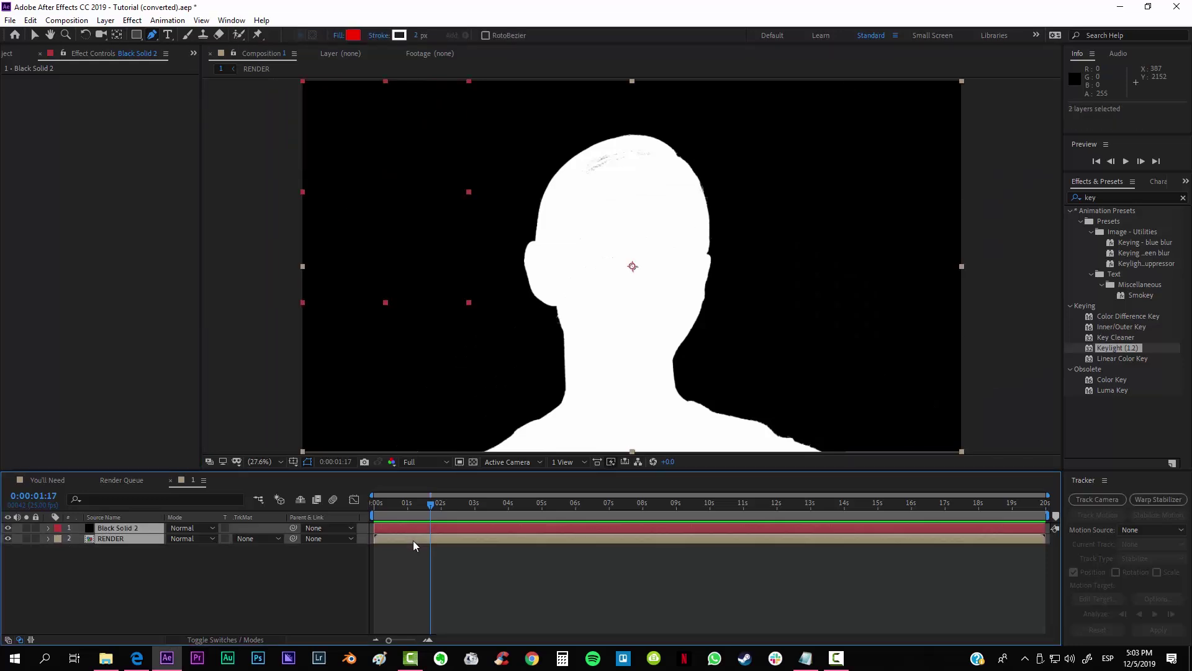
{"action": "right_click", "coordinate": [412, 540]}
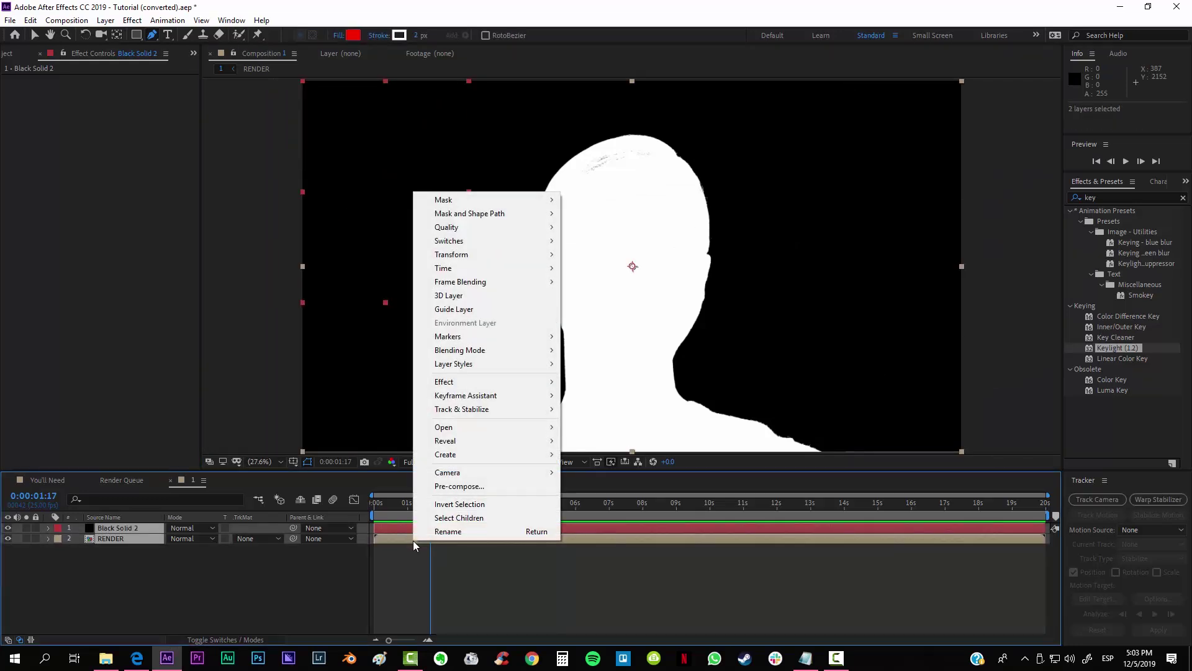
{"action": "left_click", "coordinate": [458, 486]}
{"action": "type", "text": "MATTE"}
{"action": "key", "text": "Return"}
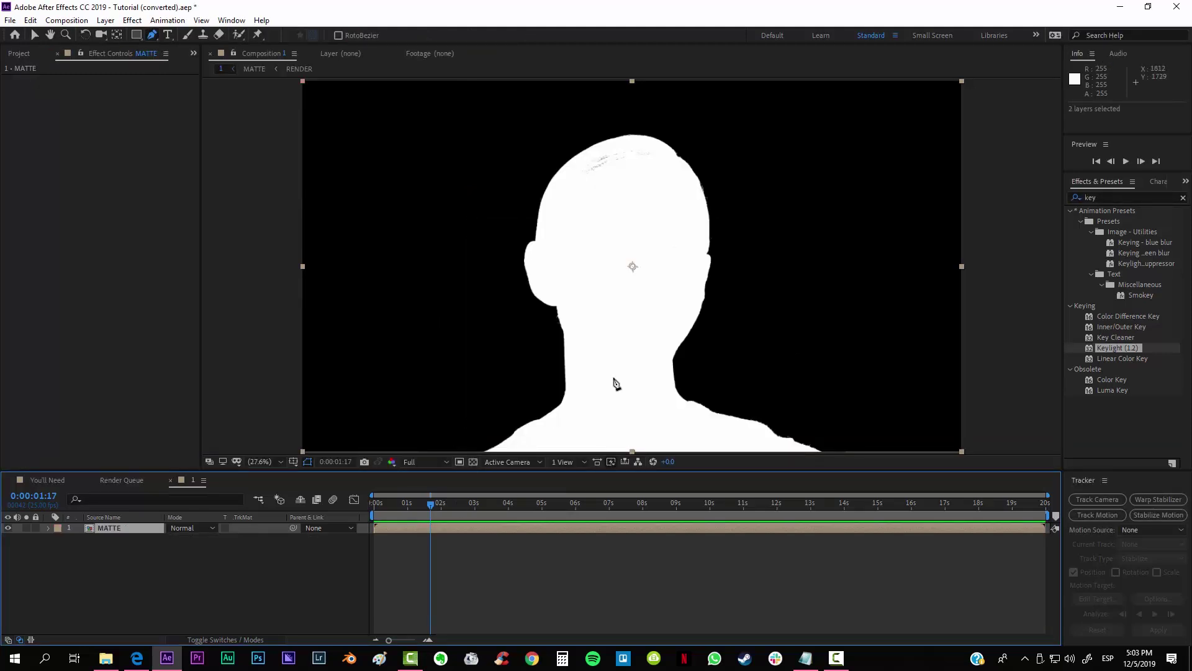
Add the RENDER composition from the project to composition 1 as a layer beneath MATTE.
{"action": "left_click", "coordinate": [20, 54]}
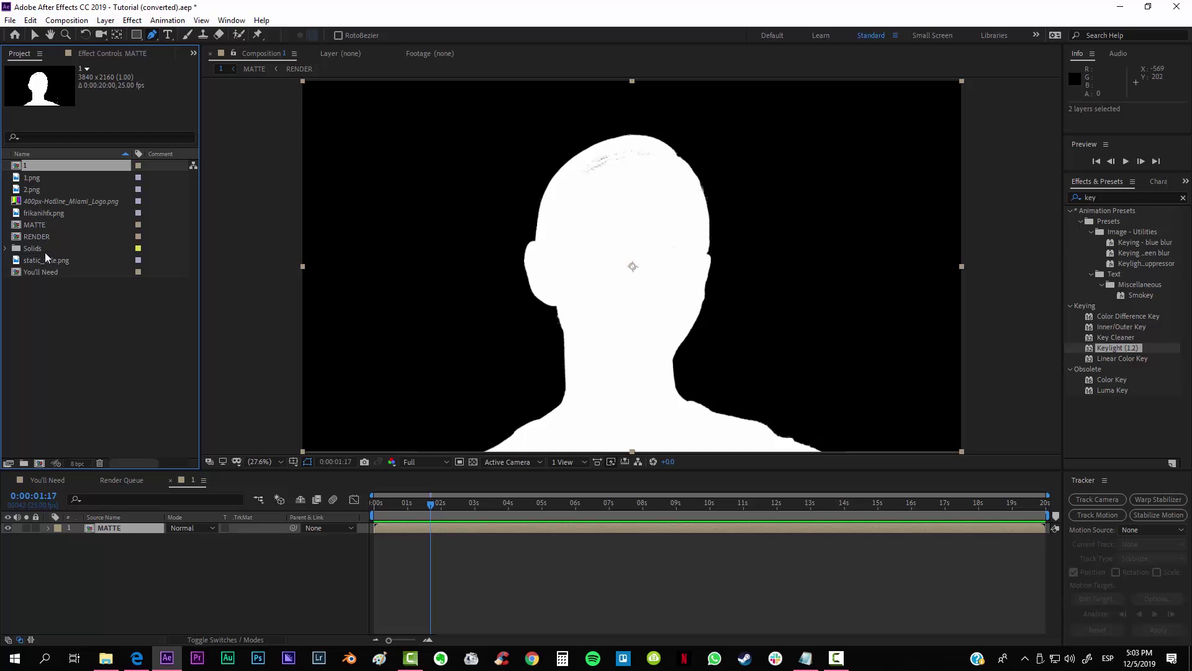
{"action": "left_click", "coordinate": [28, 224]}
{"action": "left_click_drag", "start_coordinate": [24, 237], "coordinate": [128, 572]}
{"action": "left_click", "coordinate": [146, 568]}
{"action": "left_click", "coordinate": [99, 539]}
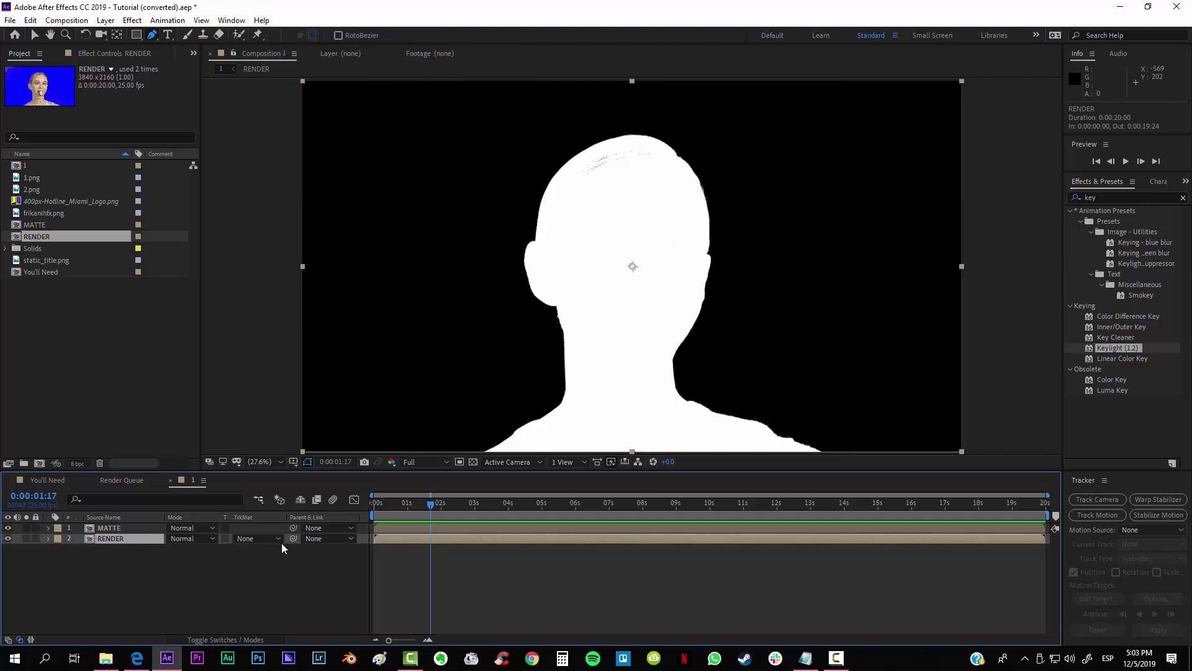
Set the RENDER layer's track matte to Luma Matte "MATTE" and turn on the transparency grid.
{"action": "left_click", "coordinate": [109, 528]}
{"action": "left_click", "coordinate": [257, 539]}
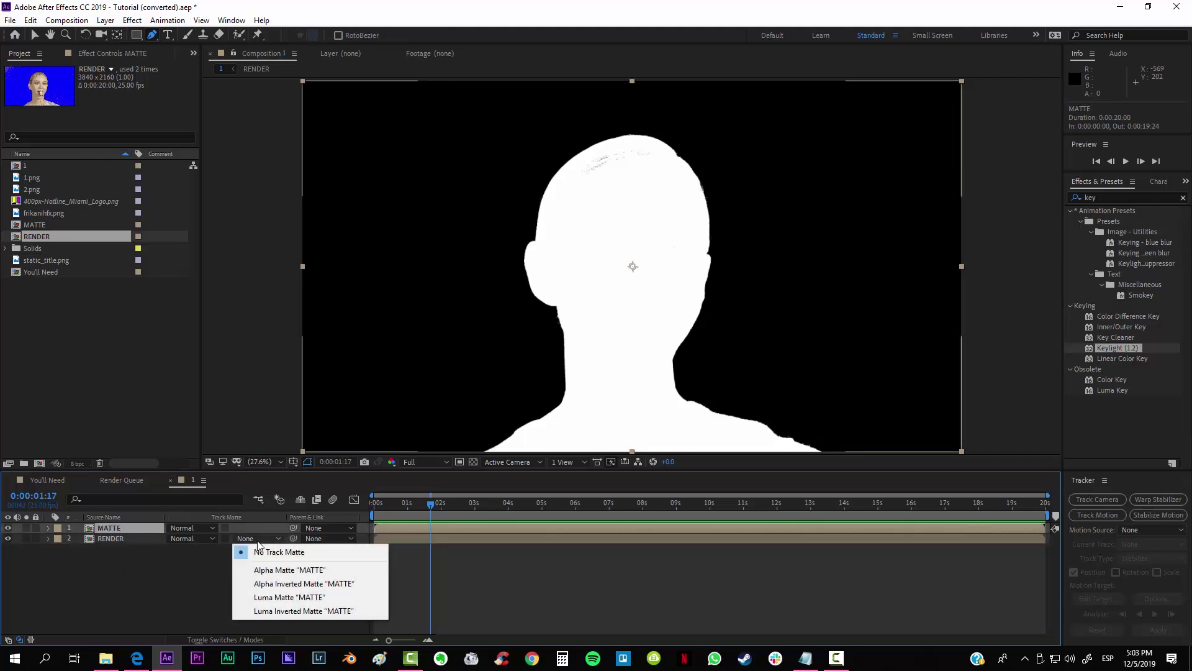
{"action": "left_click", "coordinate": [295, 600]}
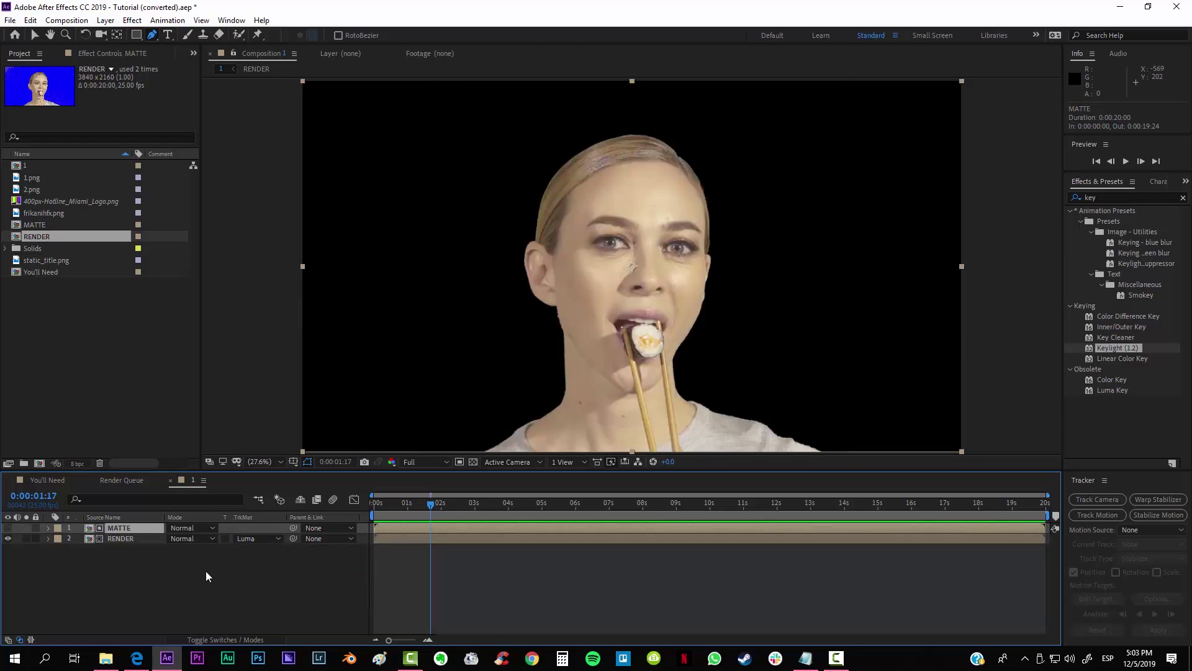
{"action": "left_click", "coordinate": [473, 461]}
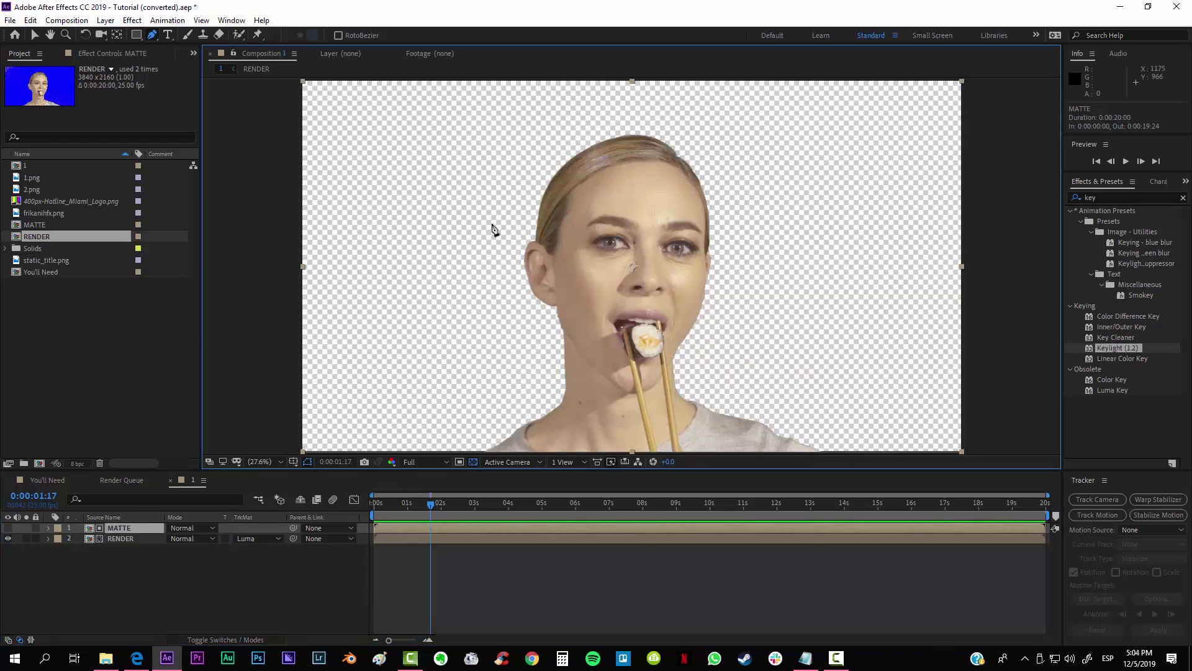
{"action": "left_click_drag", "start_coordinate": [785, 347], "coordinate": [769, 339]}
{"action": "scroll", "coordinate": [769, 339], "scroll_direction": "up", "scroll_amount": 1}
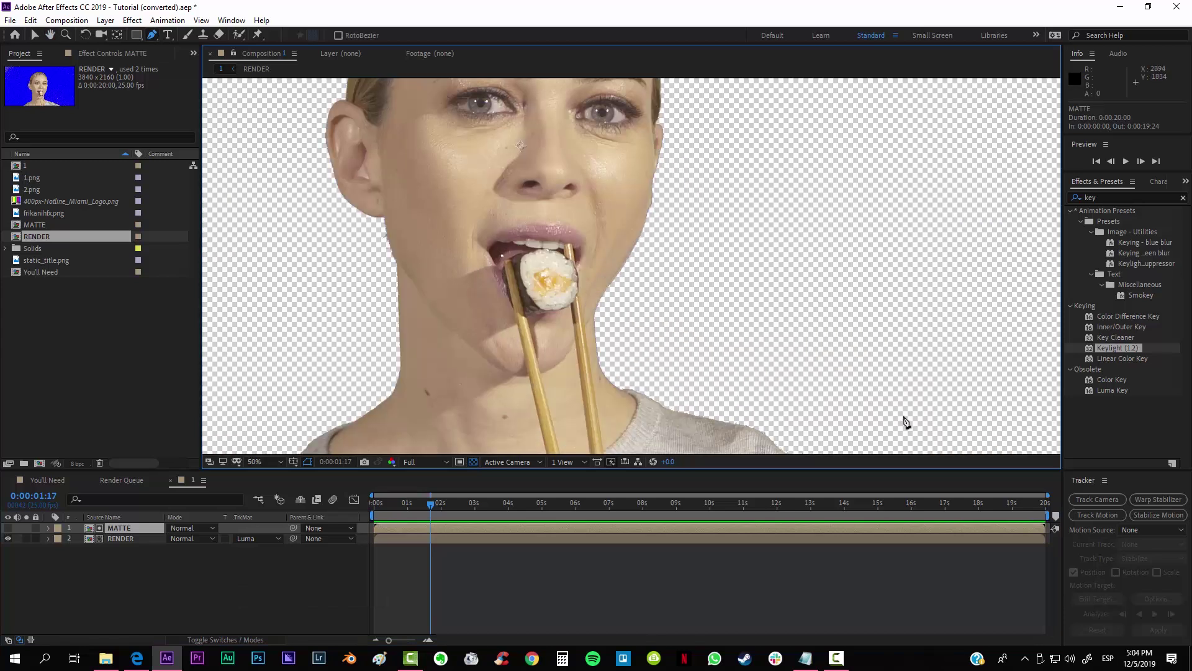
Pre-compose the MATTE and RENDER layers of composition 1 into a new composition named MATTE_SET.
{"action": "scroll", "coordinate": [761, 199], "scroll_direction": "down", "scroll_amount": 1}
{"action": "key", "text": "g"}
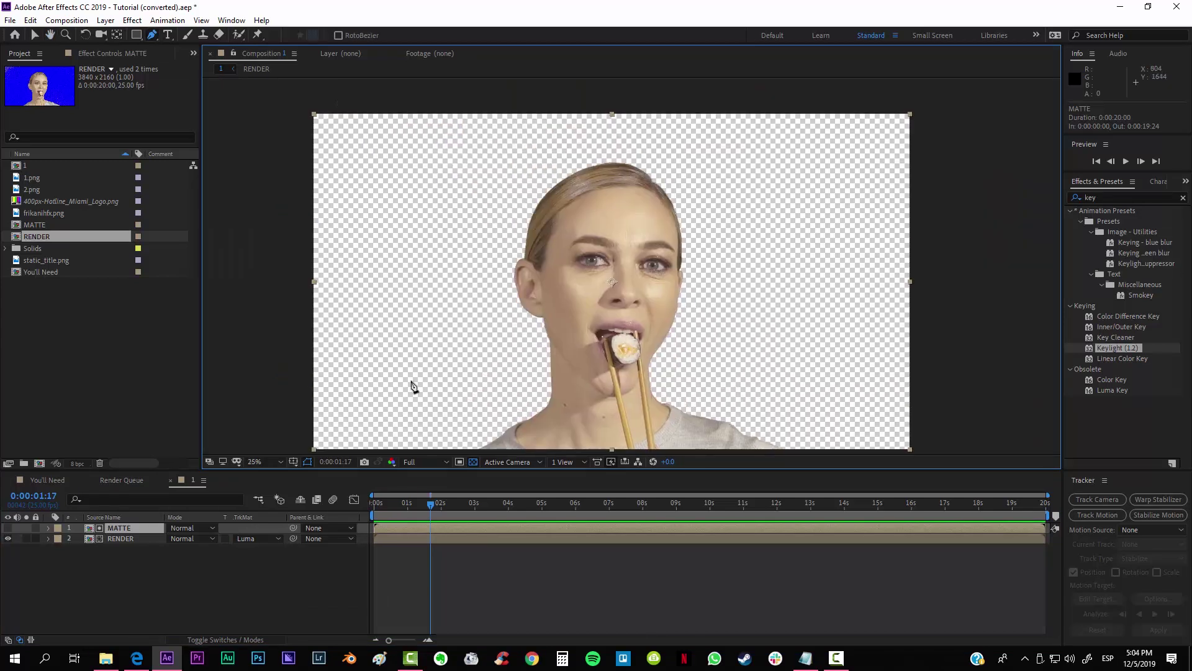
{"action": "left_click_drag", "start_coordinate": [578, 368], "coordinate": [565, 360]}
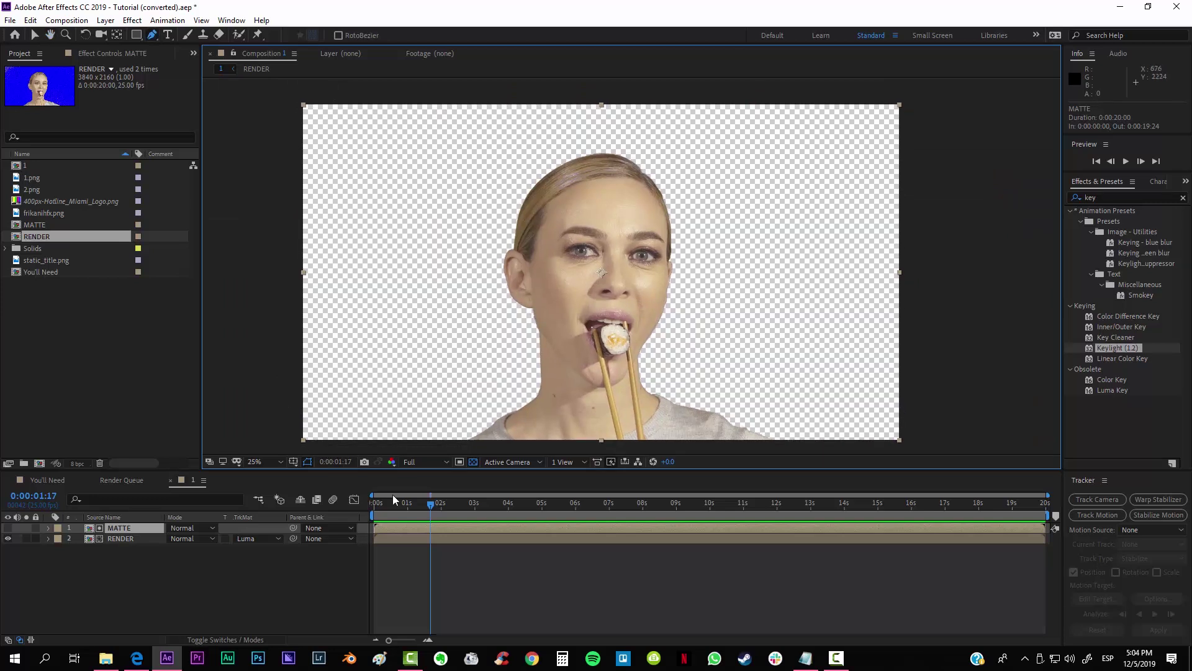
{"action": "left_click", "coordinate": [399, 538], "text": "shift"}
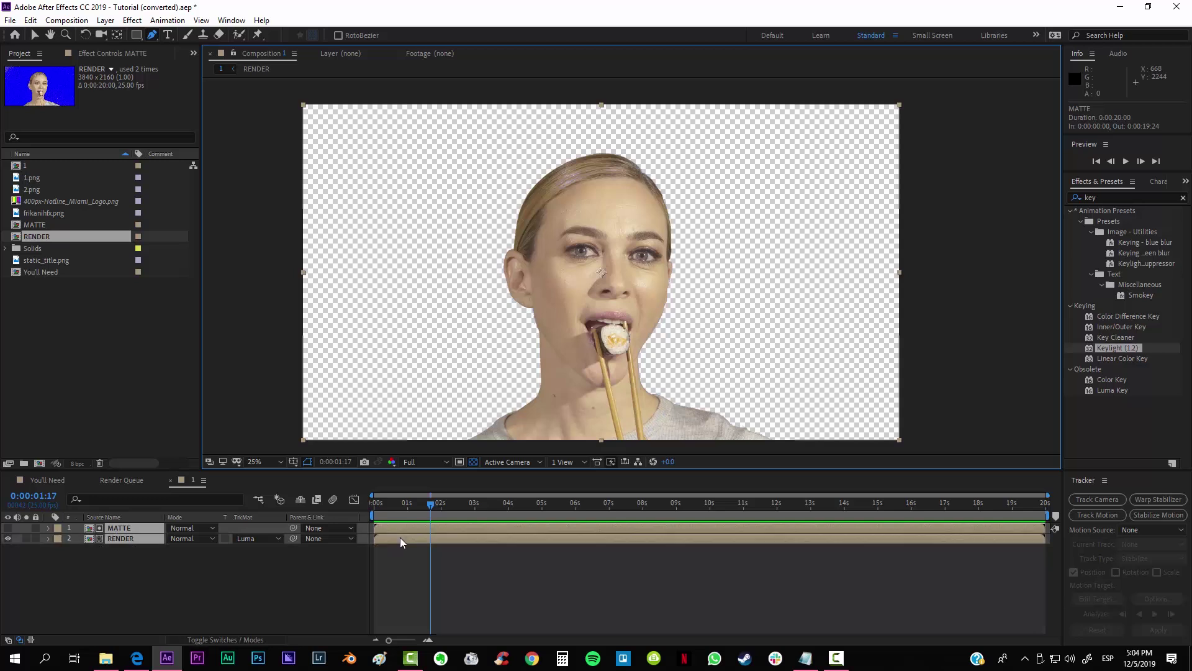
{"action": "right_click", "coordinate": [400, 538]}
{"action": "left_click", "coordinate": [443, 483]}
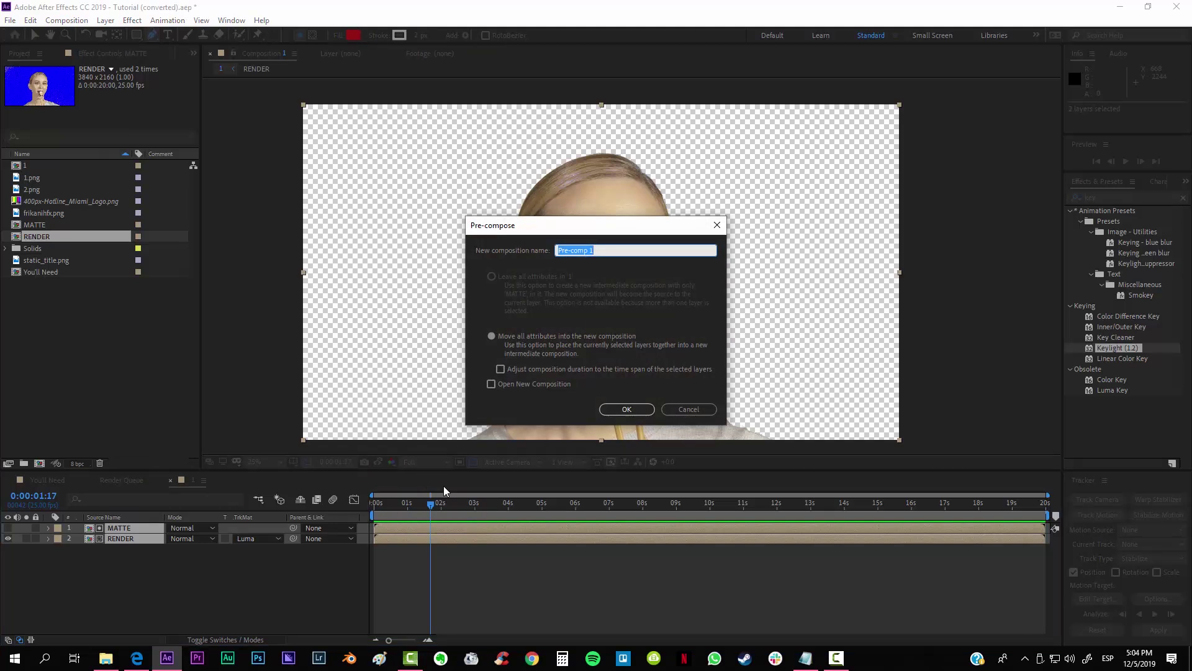
{"action": "type", "text": "MATTE_SET"}
{"action": "key", "text": "Return"}
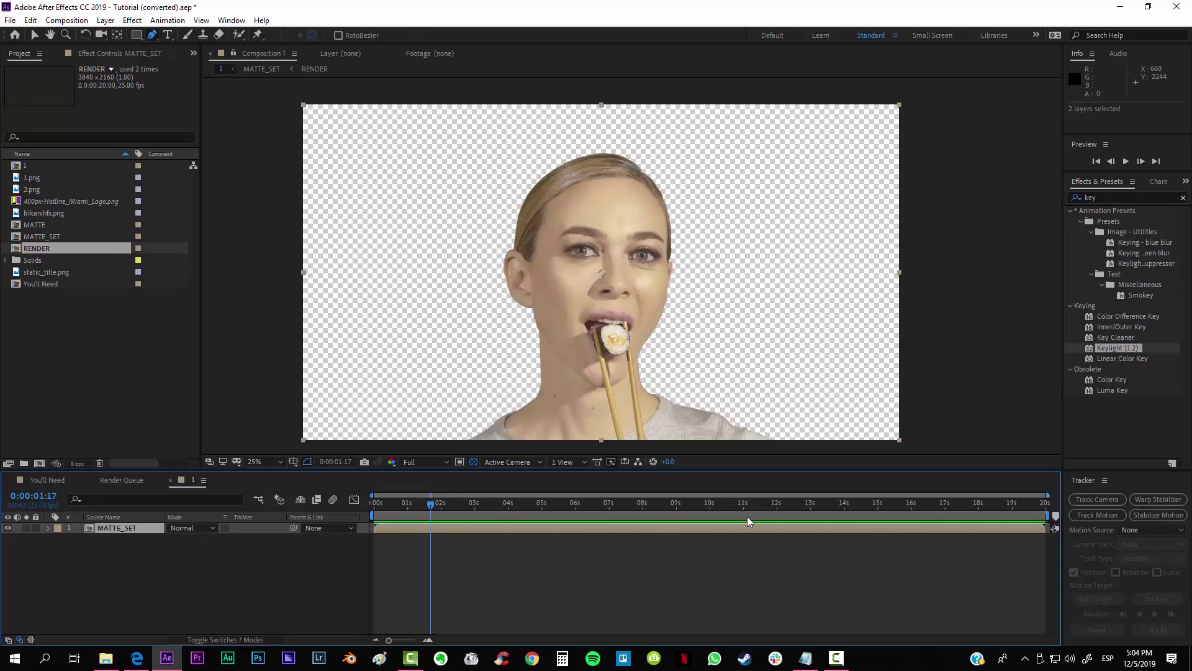
Find the Refine Soft Matte effect and apply it to the MATTE_SET layer.
{"action": "left_click", "coordinate": [1090, 197]}
{"action": "type", "text": "refine"}
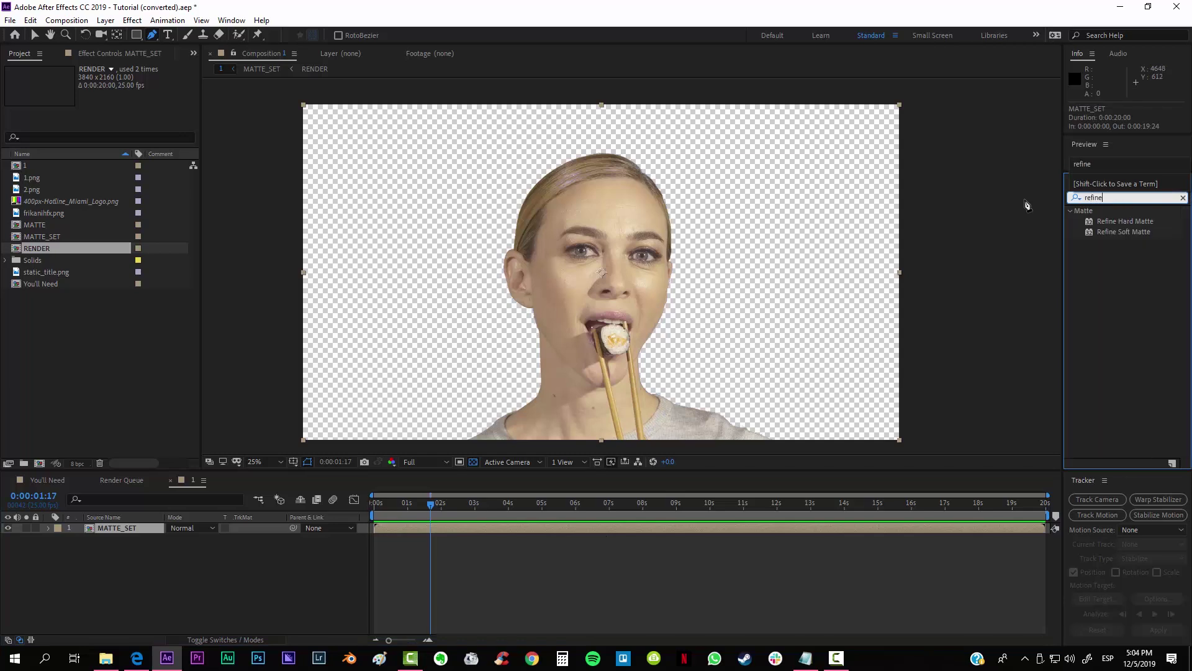
{"action": "left_click_drag", "start_coordinate": [1117, 232], "coordinate": [661, 531]}
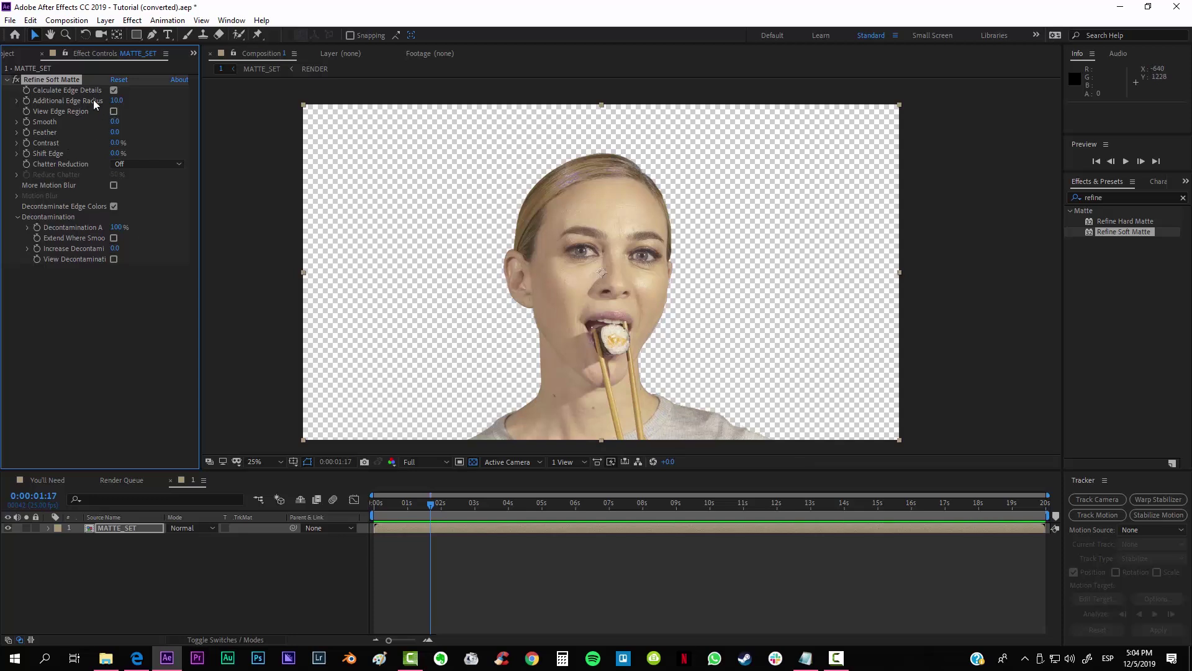
In Refine Soft Matte, set Smooth to 3, Feather to 5 and Shift Edge to -30%.
{"action": "left_click", "coordinate": [114, 90]}
{"action": "left_click", "coordinate": [116, 122]}
{"action": "type", "text": "3"}
{"action": "left_click", "coordinate": [117, 133]}
{"action": "type", "text": "5"}
{"action": "key", "text": "Return"}
{"action": "left_click", "coordinate": [115, 154]}
{"action": "type", "text": "-30"}
{"action": "key", "text": "Return"}
Add 1.png from the project to composition 1 as a layer beneath MATTE_SET.
{"action": "left_click", "coordinate": [8, 55]}
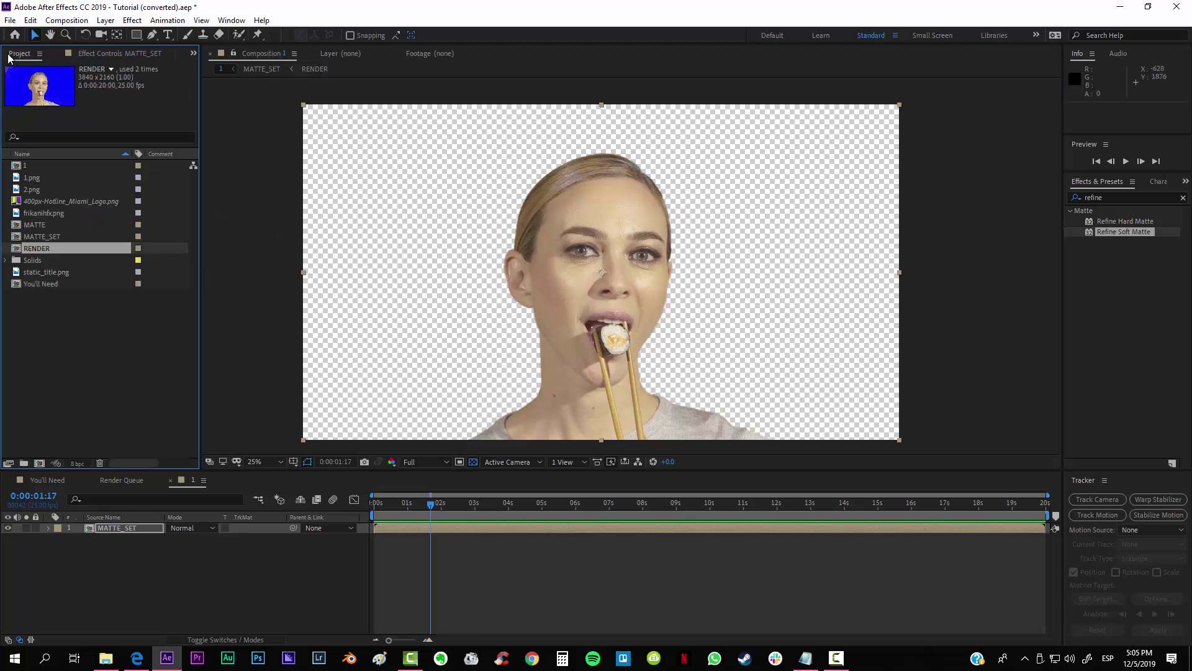
{"action": "left_click", "coordinate": [16, 179]}
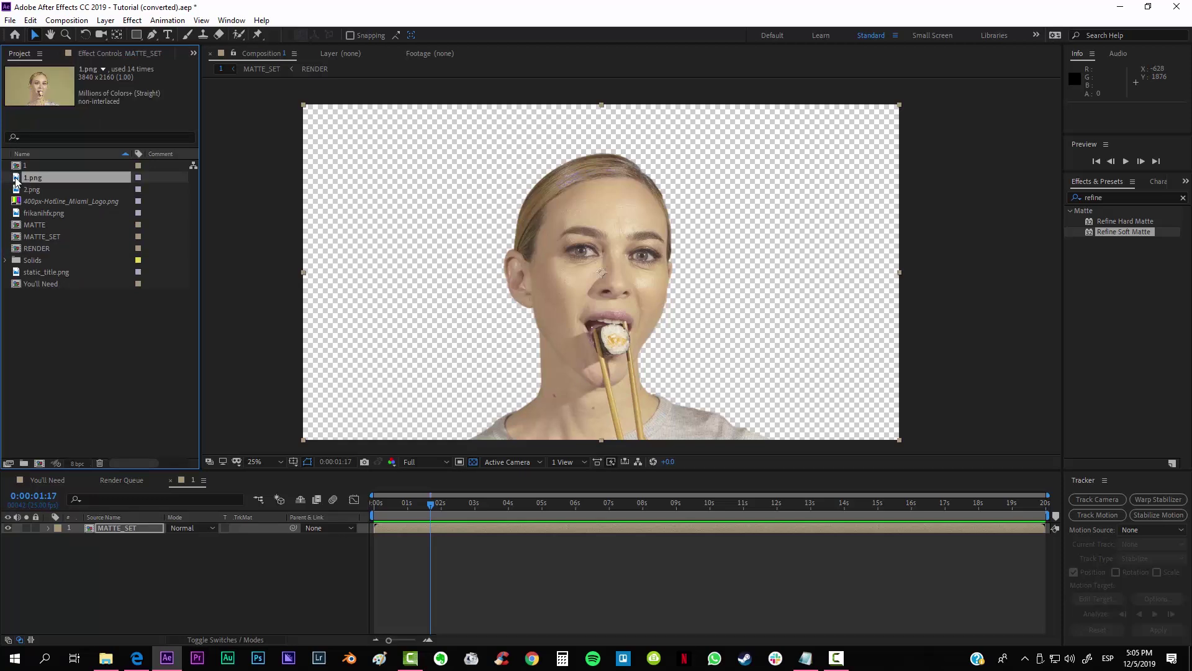
{"action": "left_click_drag", "start_coordinate": [18, 184], "coordinate": [155, 557]}
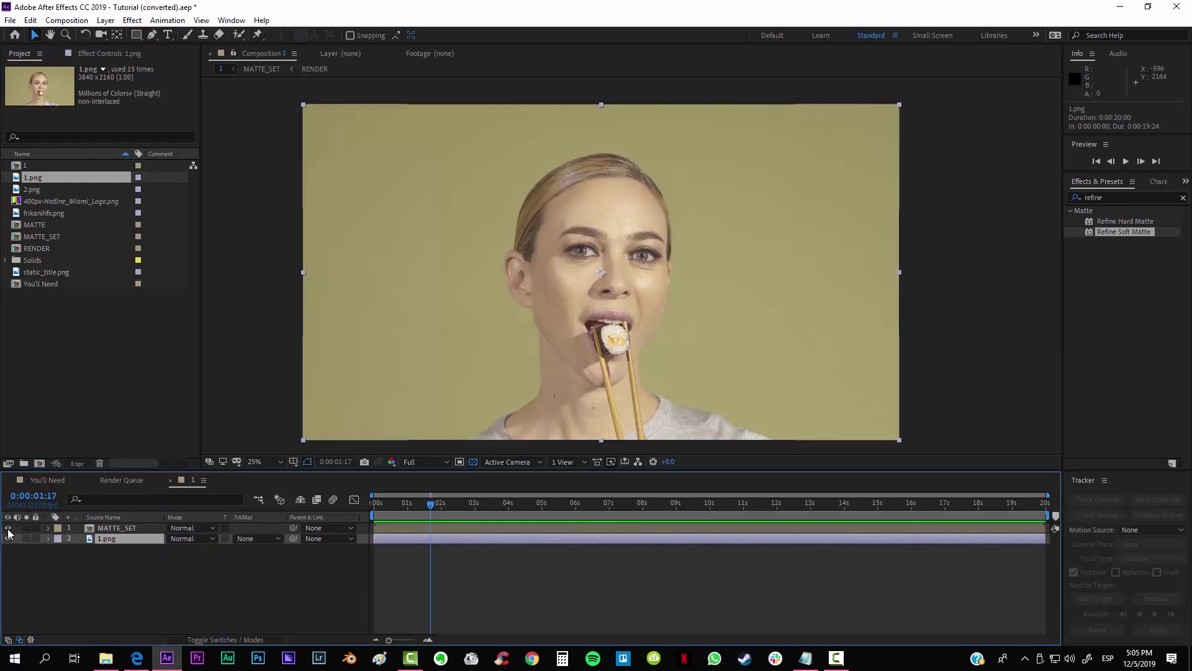
Compare the fine hairs beside the neck up close with the 1.png layer hidden and shown.
{"action": "left_click", "coordinate": [136, 529]}
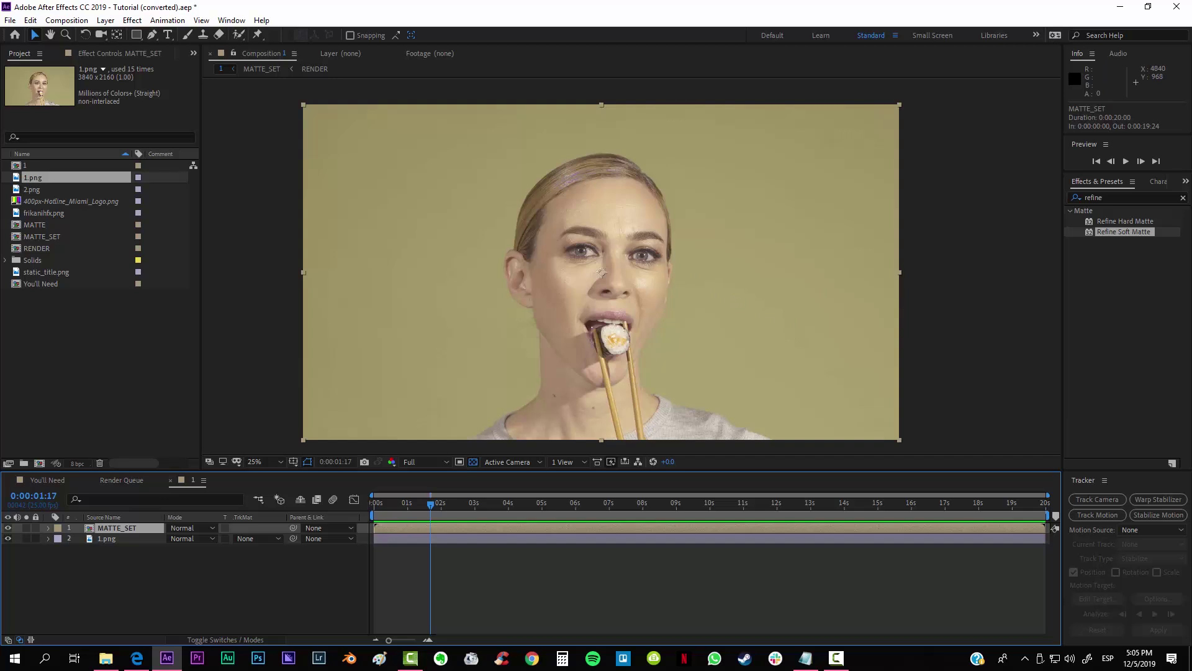
{"action": "left_click", "coordinate": [589, 536]}
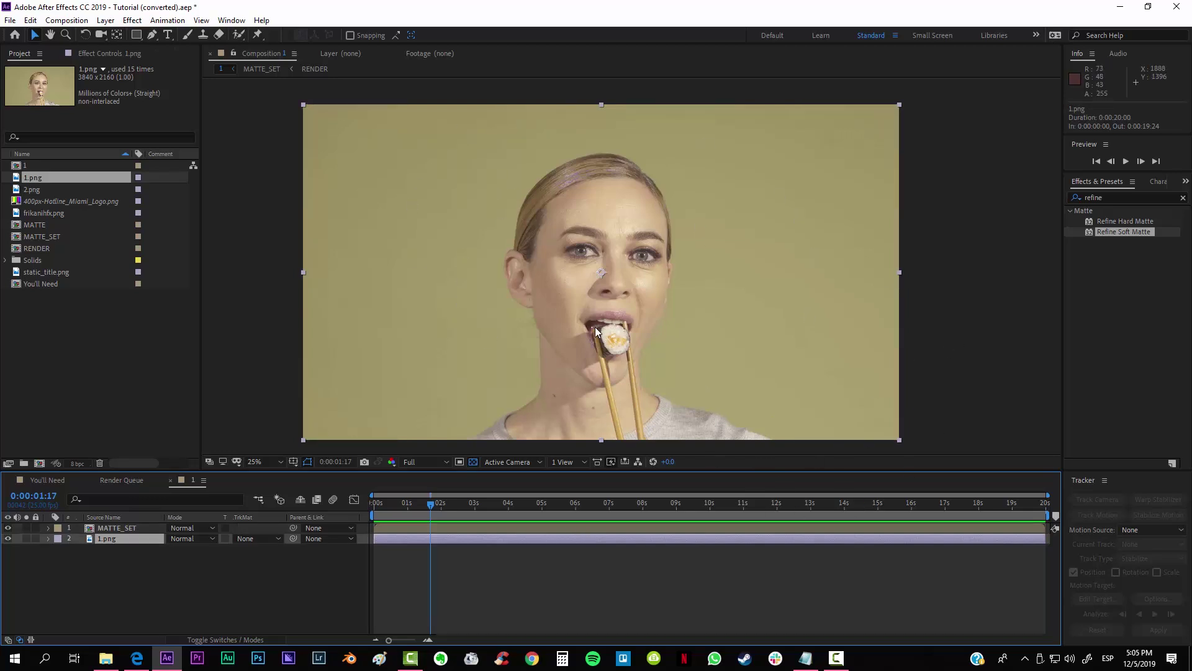
{"action": "scroll", "coordinate": [624, 256], "scroll_direction": "up", "scroll_amount": 1}
{"action": "scroll", "coordinate": [621, 260], "scroll_direction": "up", "scroll_amount": 3}
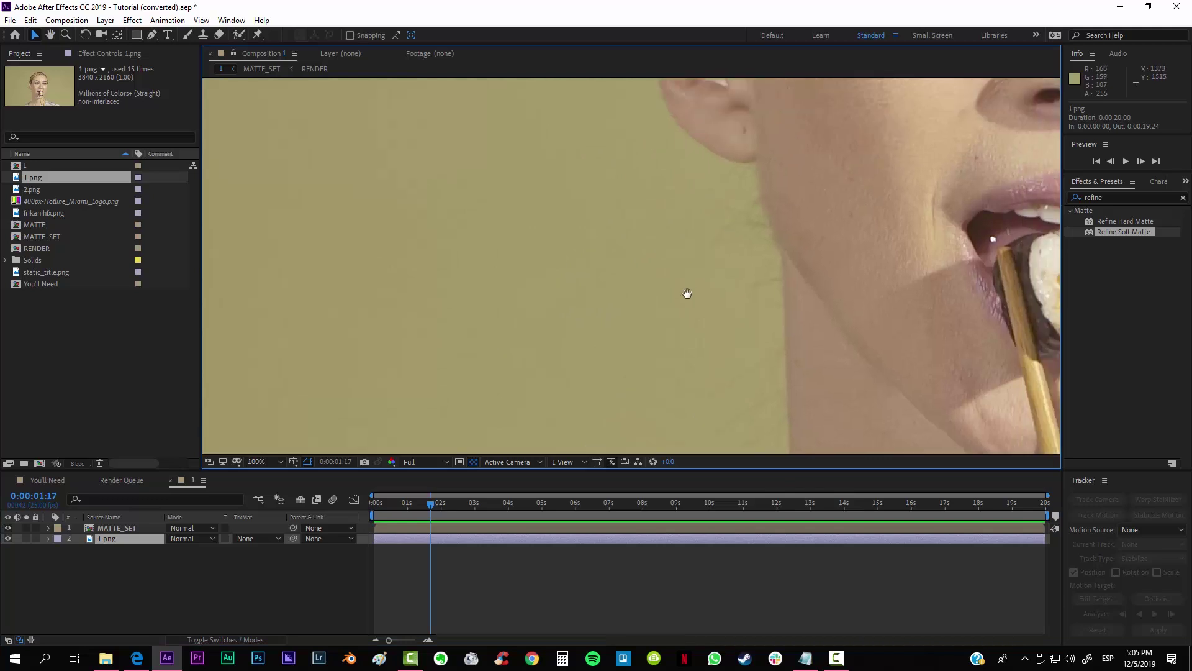
{"action": "left_click_drag", "start_coordinate": [765, 415], "coordinate": [740, 373]}
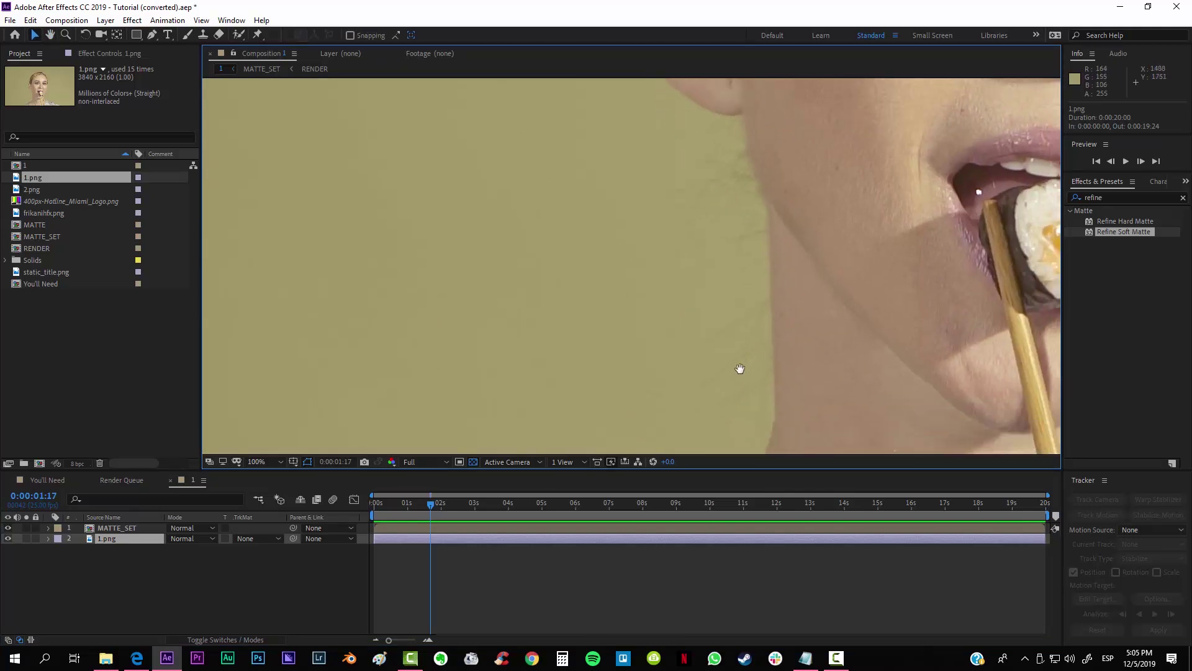
{"action": "left_click", "coordinate": [9, 539]}
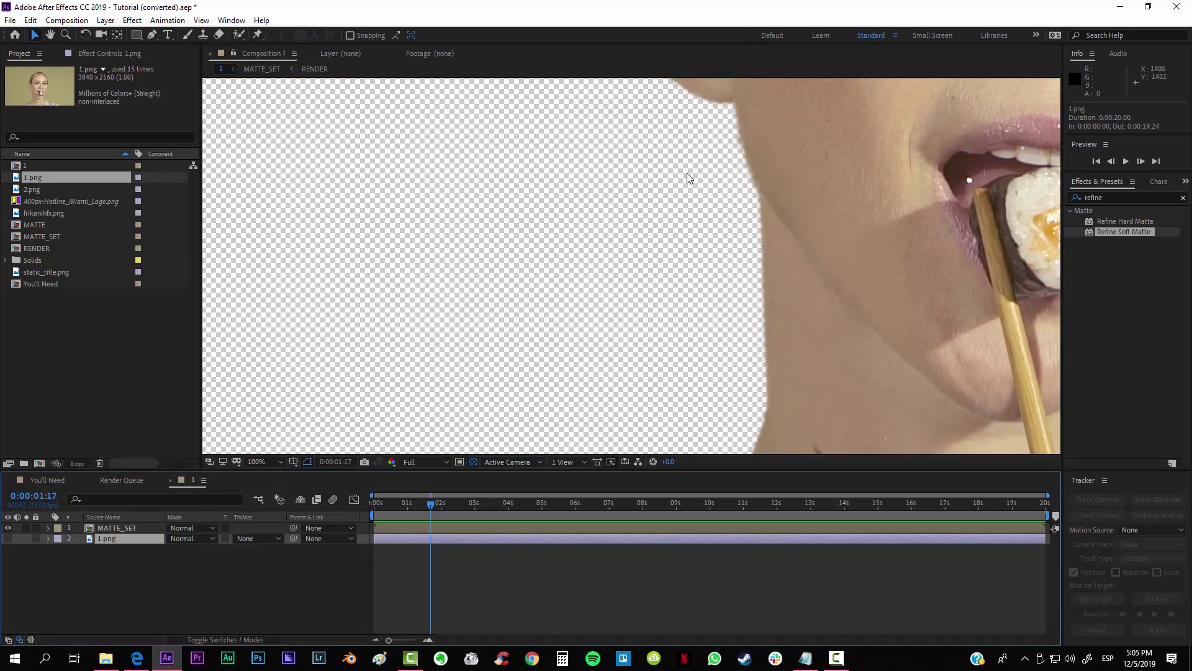
{"action": "left_click", "coordinate": [115, 527]}
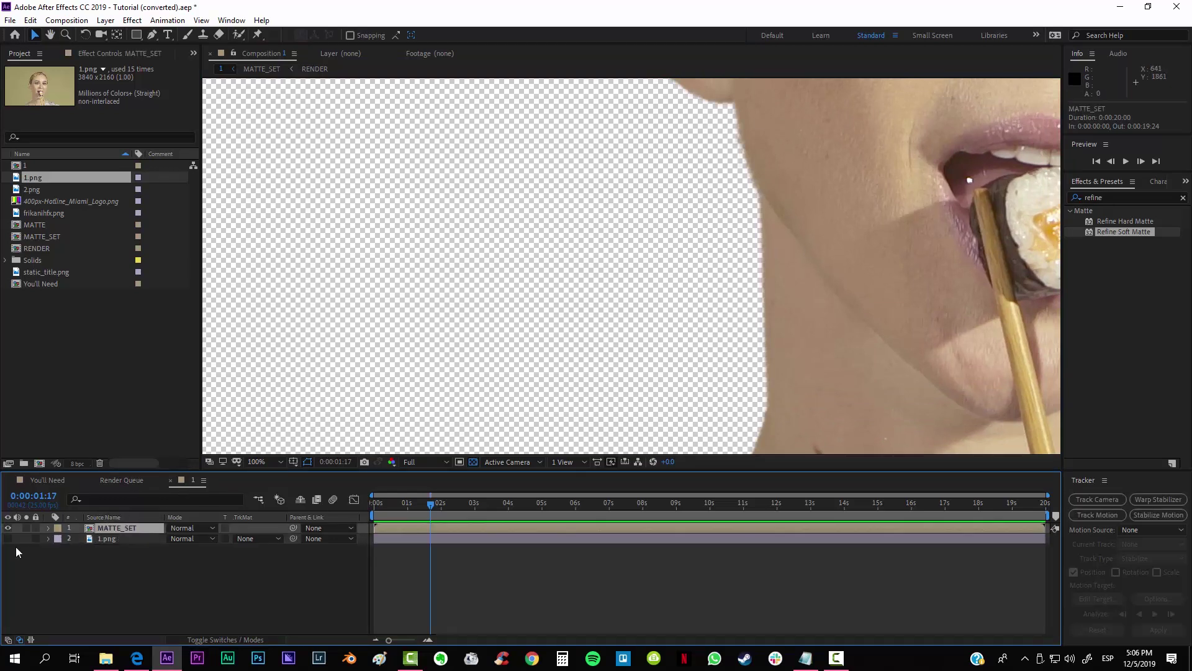
{"action": "left_click", "coordinate": [99, 539]}
{"action": "left_click", "coordinate": [15, 544]}
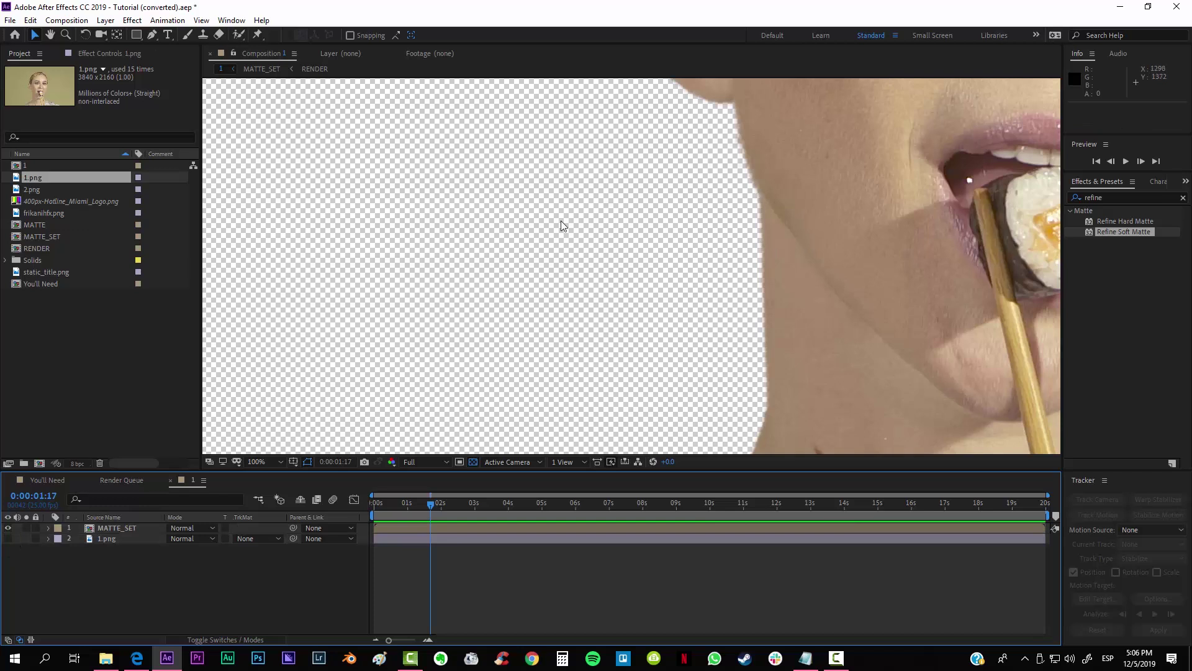
{"action": "left_click", "coordinate": [8, 539]}
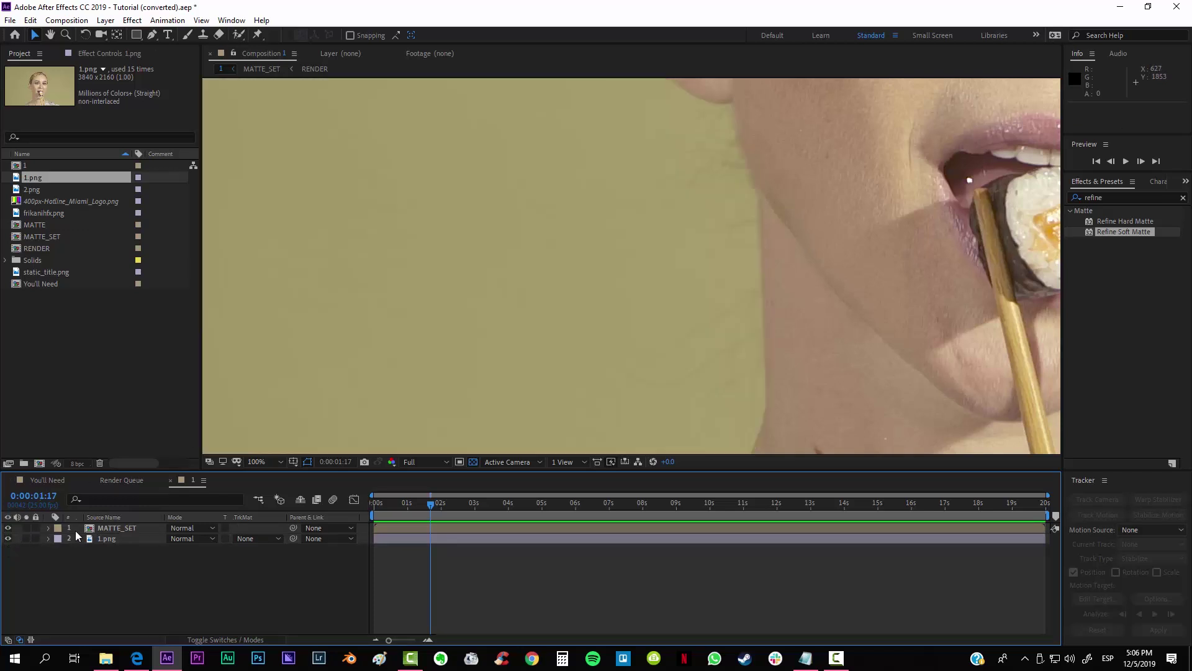
Apply Hue/Saturation to the 1.png layer, with Master Hue at 70° and Master Saturation at 63.
{"action": "left_click", "coordinate": [114, 543]}
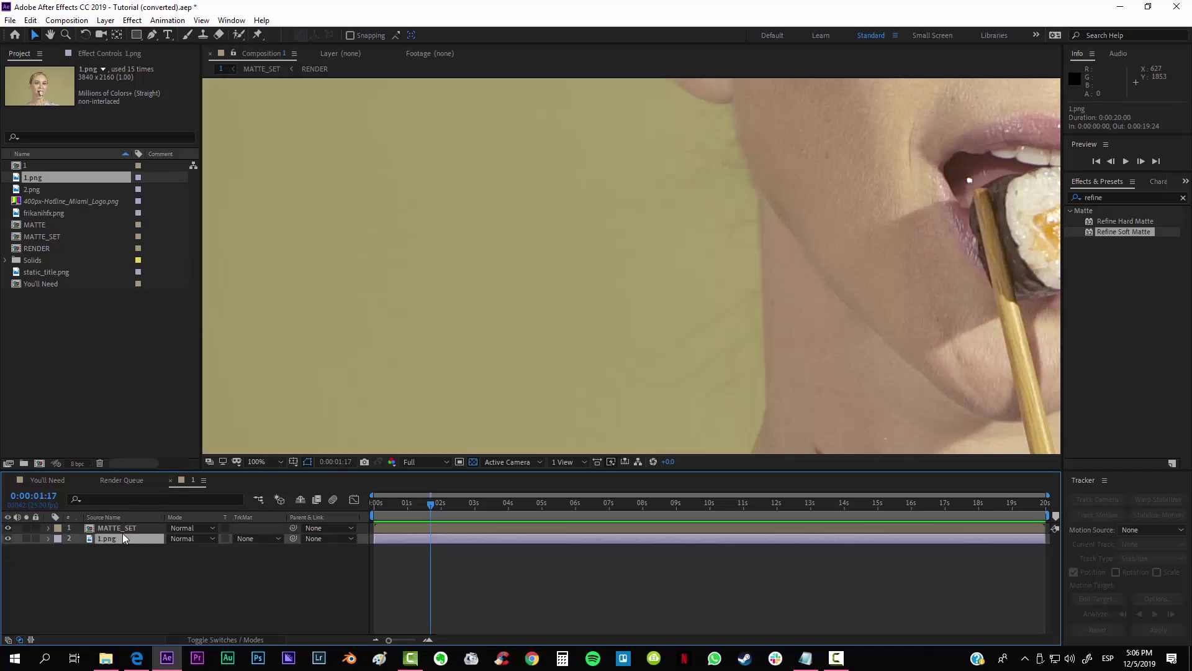
{"action": "left_click", "coordinate": [254, 462]}
{"action": "left_click", "coordinate": [273, 241]}
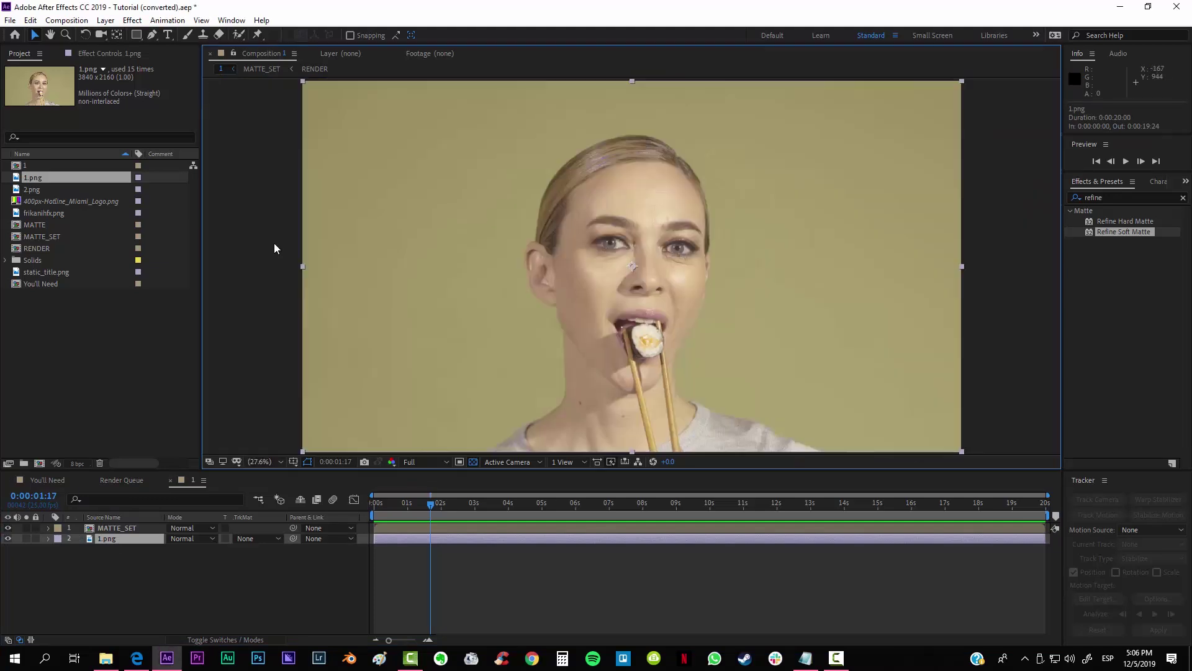
{"action": "left_click", "coordinate": [1125, 196]}
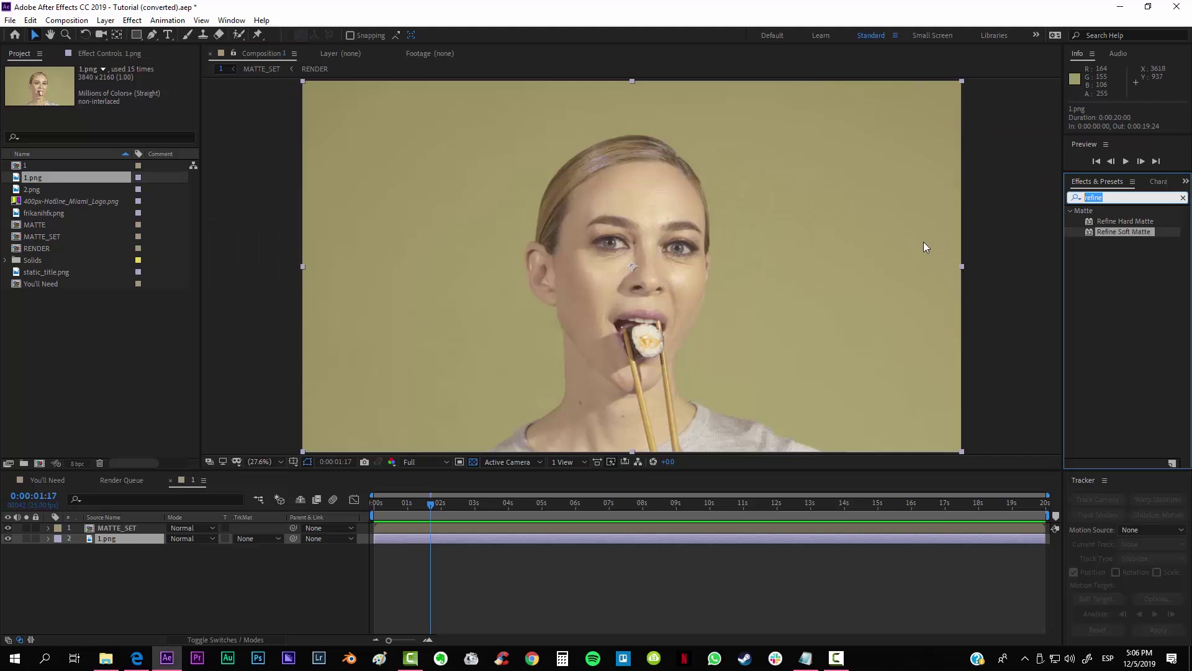
{"action": "type", "text": "hue"}
{"action": "left_click_drag", "start_coordinate": [1129, 273], "coordinate": [649, 539]}
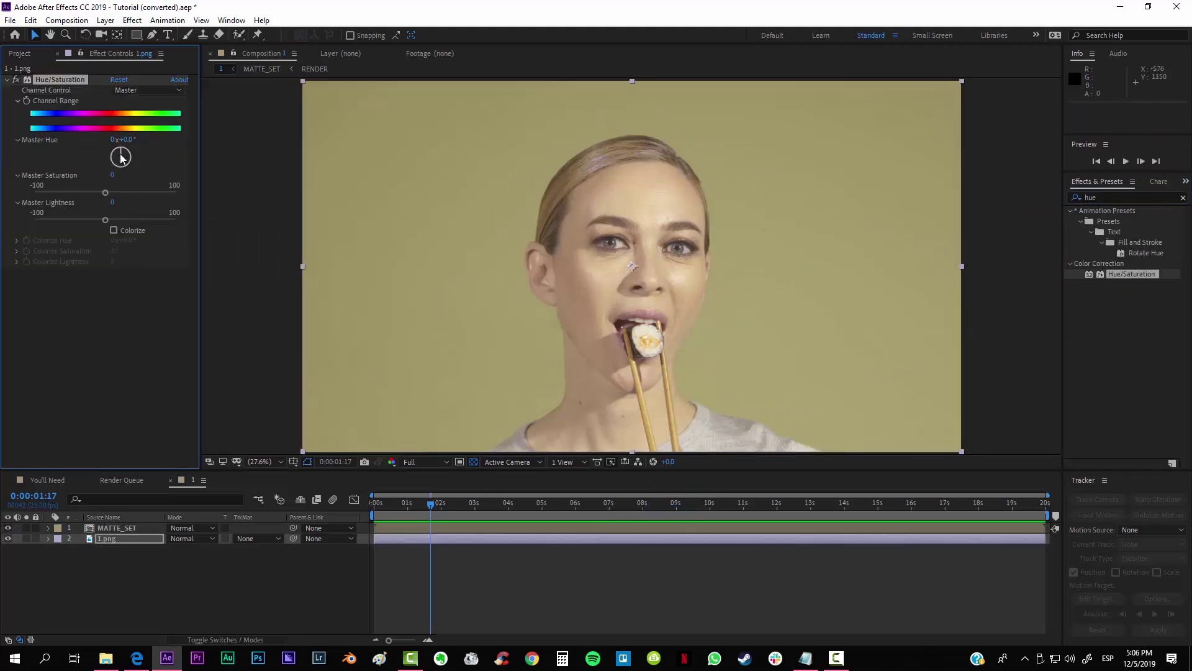
{"action": "left_click_drag", "start_coordinate": [127, 139], "coordinate": [176, 141]}
{"action": "left_click_drag", "start_coordinate": [105, 193], "coordinate": [145, 194]}
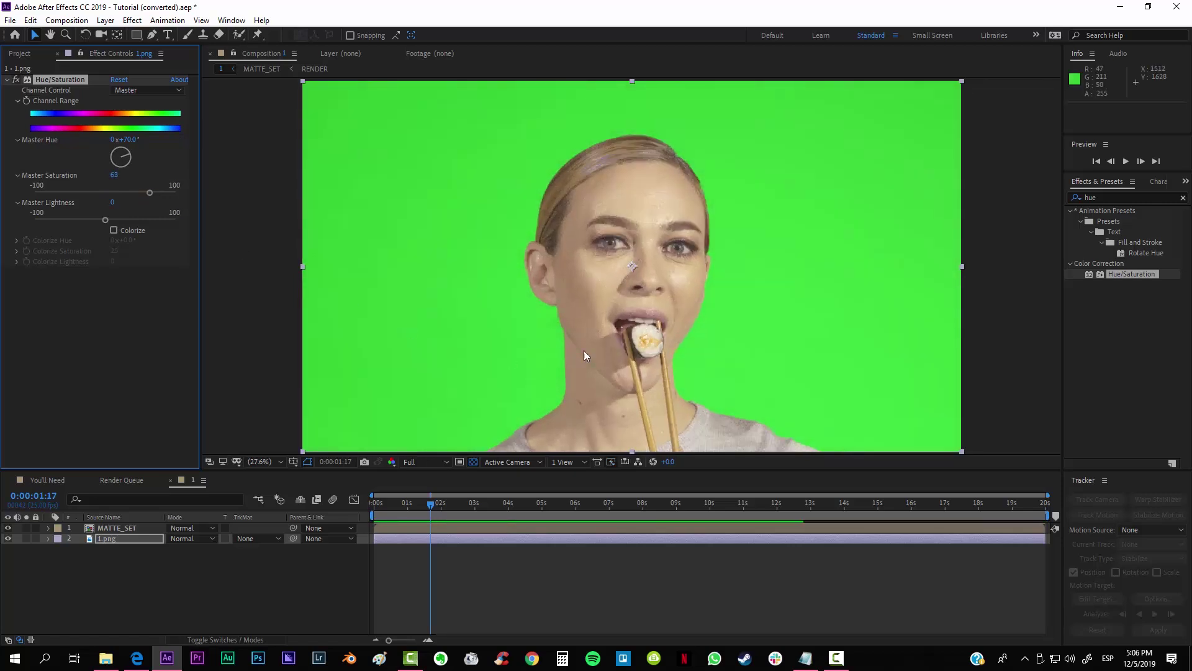
Examine the subject's neck, jaw and cheek edges up close against the recoloured green backdrop.
{"action": "left_click_drag", "start_coordinate": [648, 269], "coordinate": [665, 246]}
{"action": "scroll", "coordinate": [664, 246], "scroll_direction": "up", "scroll_amount": 4}
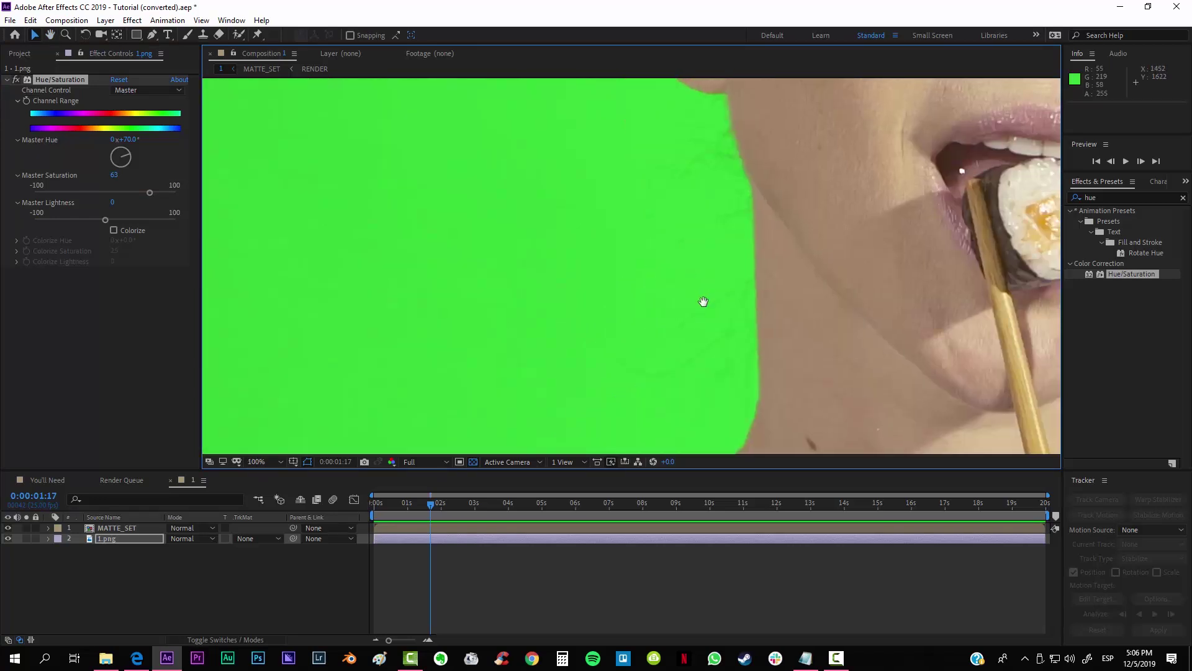
{"action": "scroll", "coordinate": [706, 251], "scroll_direction": "down", "scroll_amount": 4}
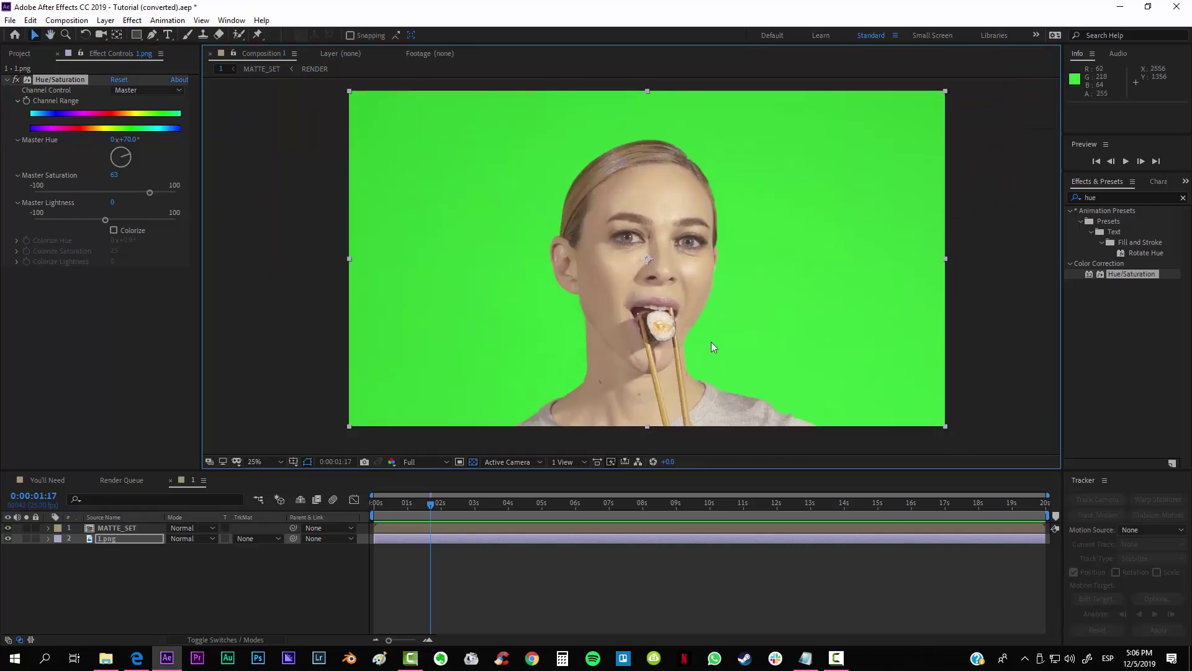
{"action": "scroll", "coordinate": [606, 297], "scroll_direction": "up", "scroll_amount": 4}
{"action": "left_click_drag", "start_coordinate": [604, 296], "coordinate": [647, 259]}
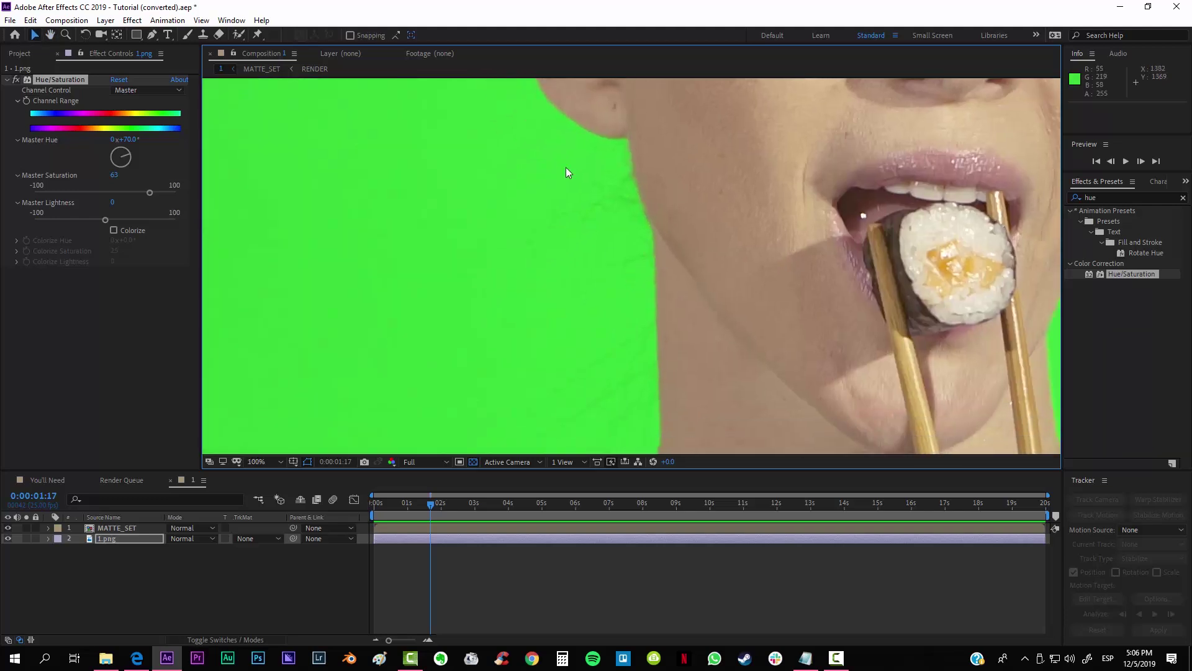
{"action": "left_click_drag", "start_coordinate": [621, 386], "coordinate": [631, 186]}
{"action": "left_click_drag", "start_coordinate": [623, 322], "coordinate": [621, 421]}
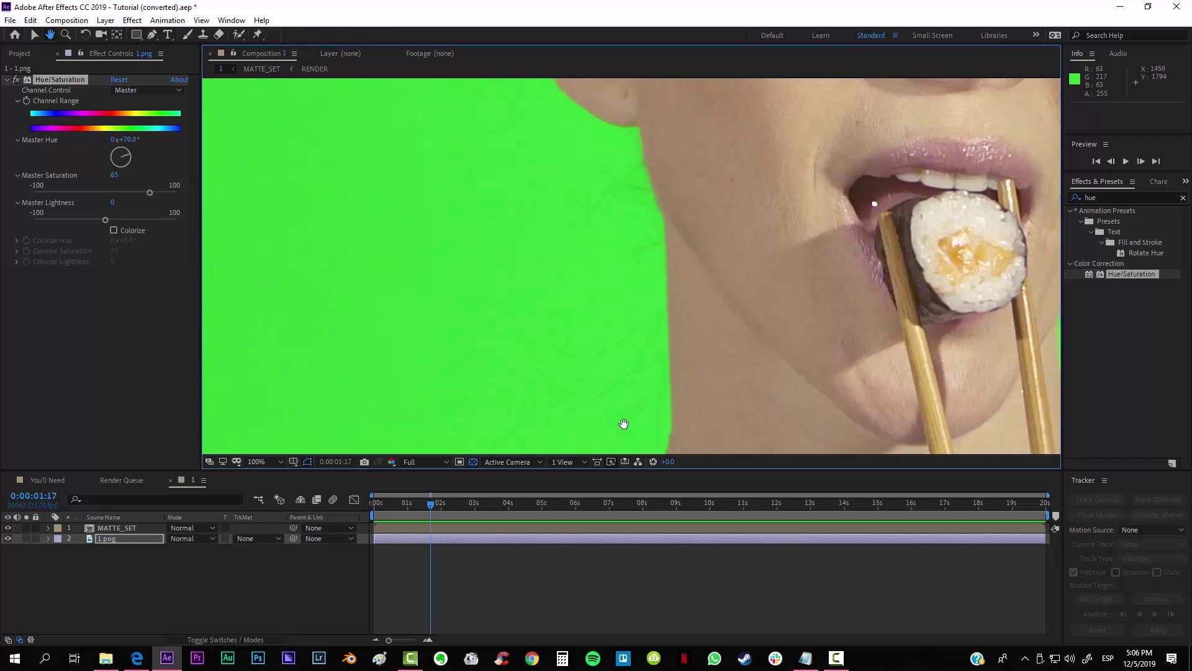
{"action": "left_click_drag", "start_coordinate": [578, 147], "coordinate": [508, 244]}
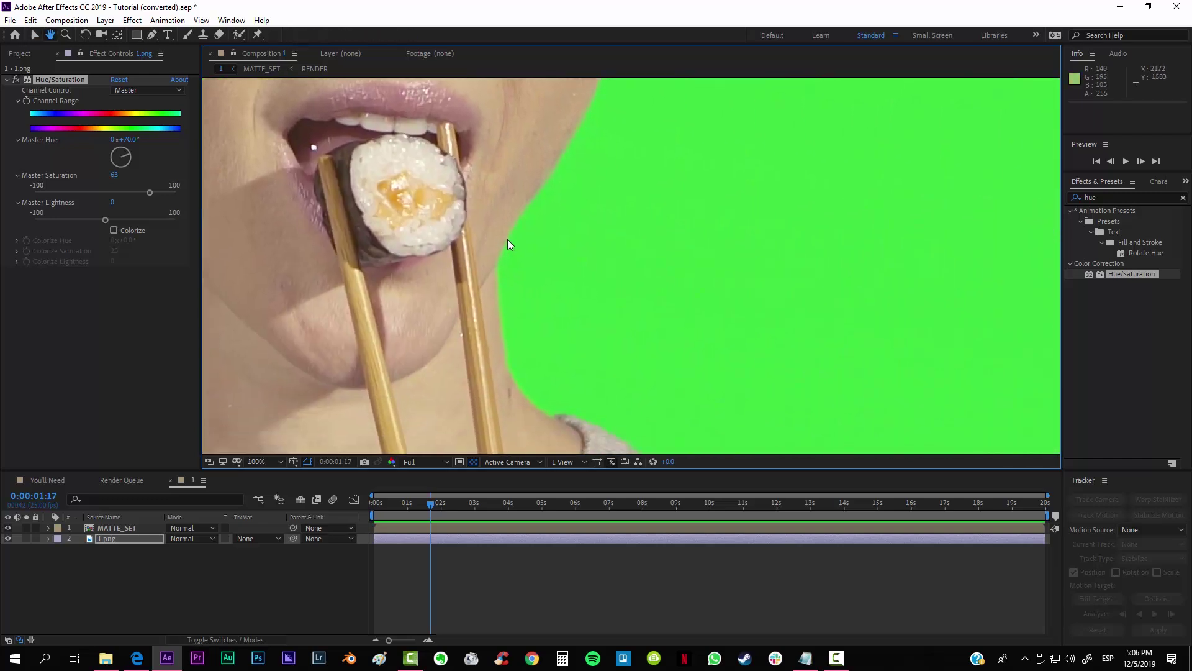
{"action": "left_click_drag", "start_coordinate": [646, 357], "coordinate": [661, 255]}
{"action": "left_click_drag", "start_coordinate": [708, 310], "coordinate": [642, 269]}
{"action": "left_click_drag", "start_coordinate": [562, 34], "coordinate": [612, 410]}
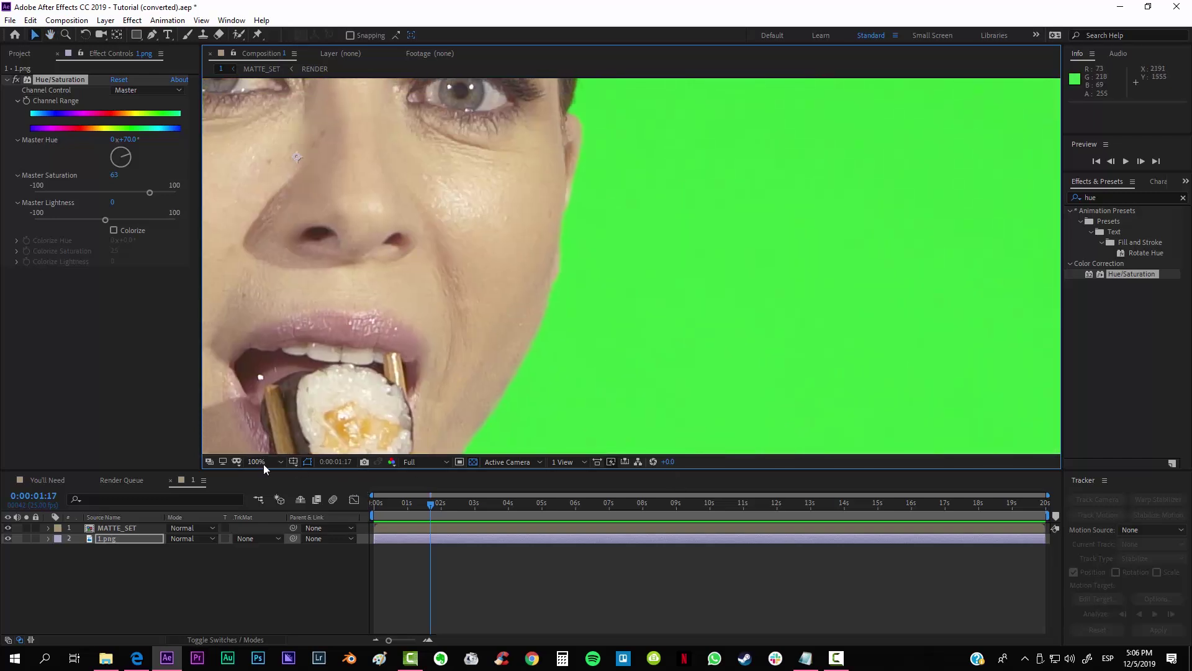
{"action": "left_click", "coordinate": [261, 461]}
{"action": "left_click", "coordinate": [293, 246]}
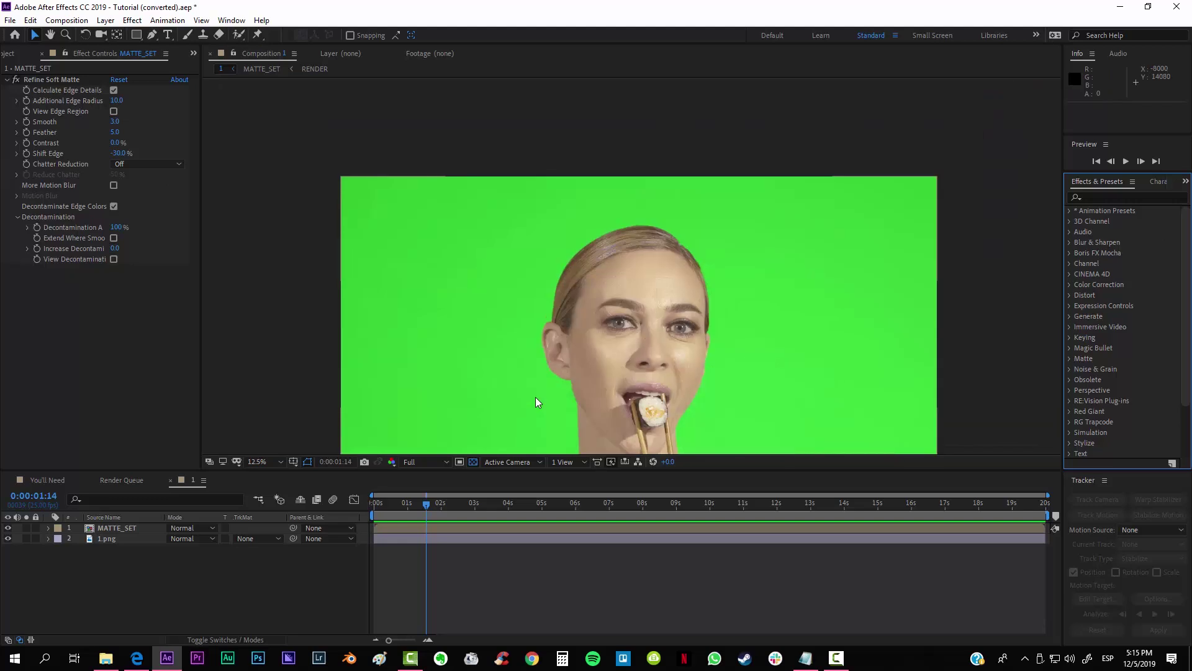
Examine the highlights in the hair on top of the head up close, and again from farther out.
{"action": "scroll", "coordinate": [535, 396], "scroll_direction": "up", "scroll_amount": 3}
{"action": "scroll", "coordinate": [551, 390], "scroll_direction": "down", "scroll_amount": 3}
{"action": "scroll", "coordinate": [544, 305], "scroll_direction": "up", "scroll_amount": 4}
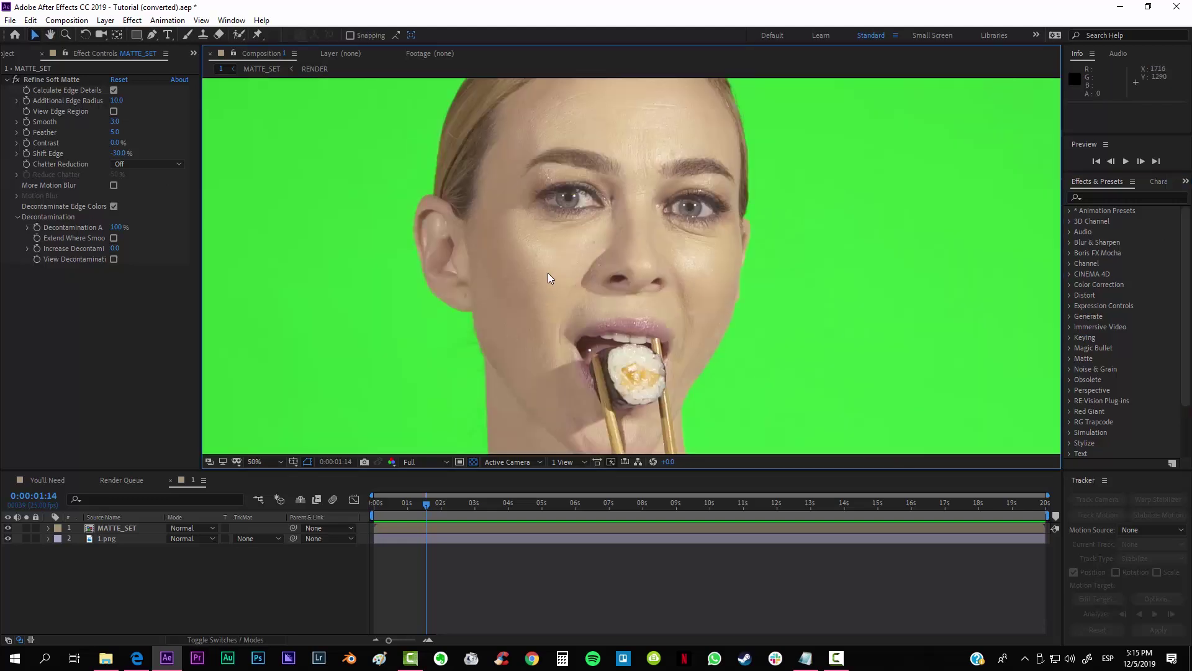
{"action": "left_click_drag", "start_coordinate": [554, 234], "coordinate": [594, 400]}
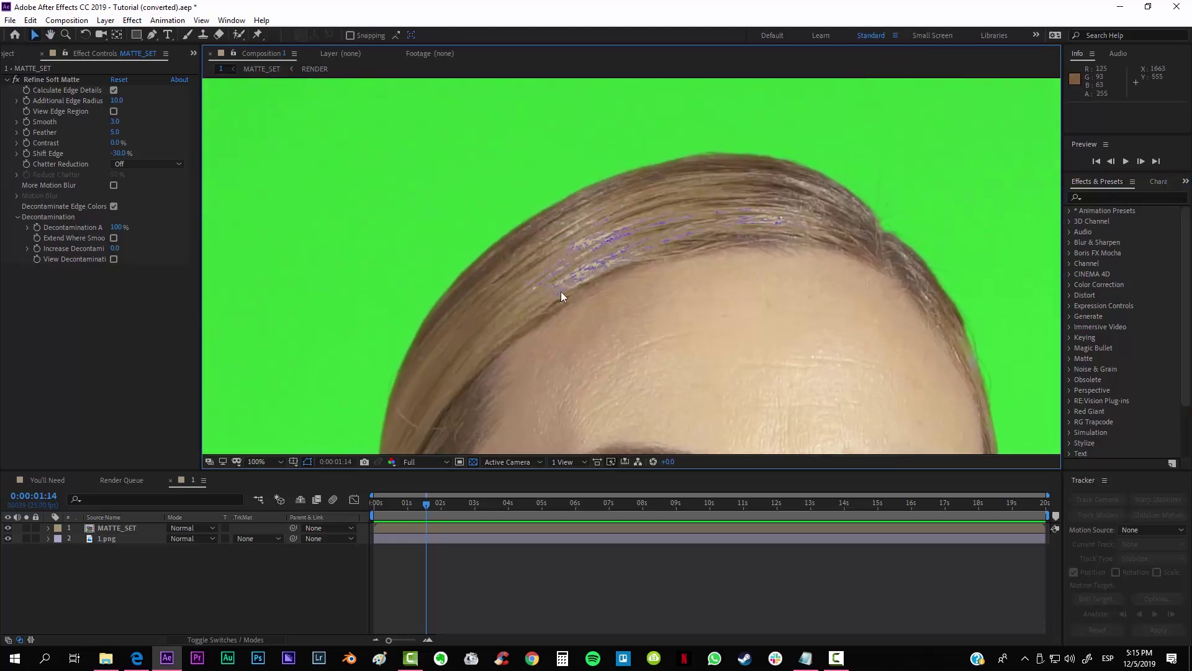
{"action": "scroll", "coordinate": [563, 283], "scroll_direction": "up", "scroll_amount": 2}
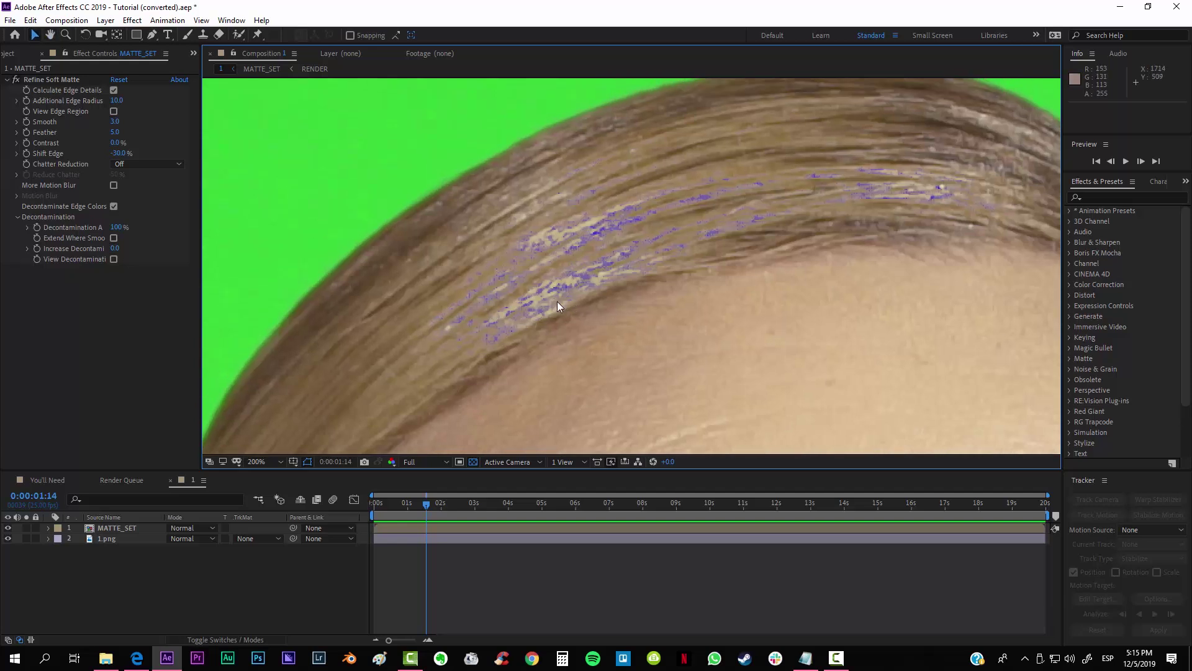
{"action": "scroll", "coordinate": [556, 264], "scroll_direction": "down", "scroll_amount": 8}
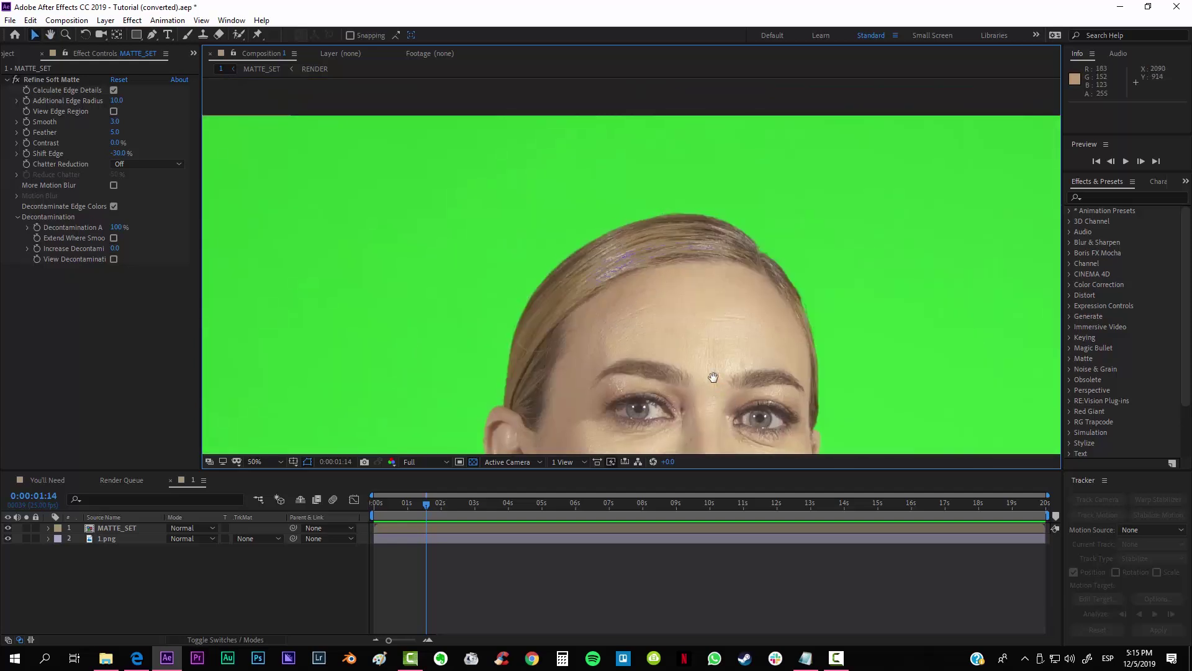
{"action": "scroll", "coordinate": [699, 323], "scroll_direction": "down", "scroll_amount": 1}
{"action": "scroll", "coordinate": [671, 305], "scroll_direction": "up", "scroll_amount": 2}
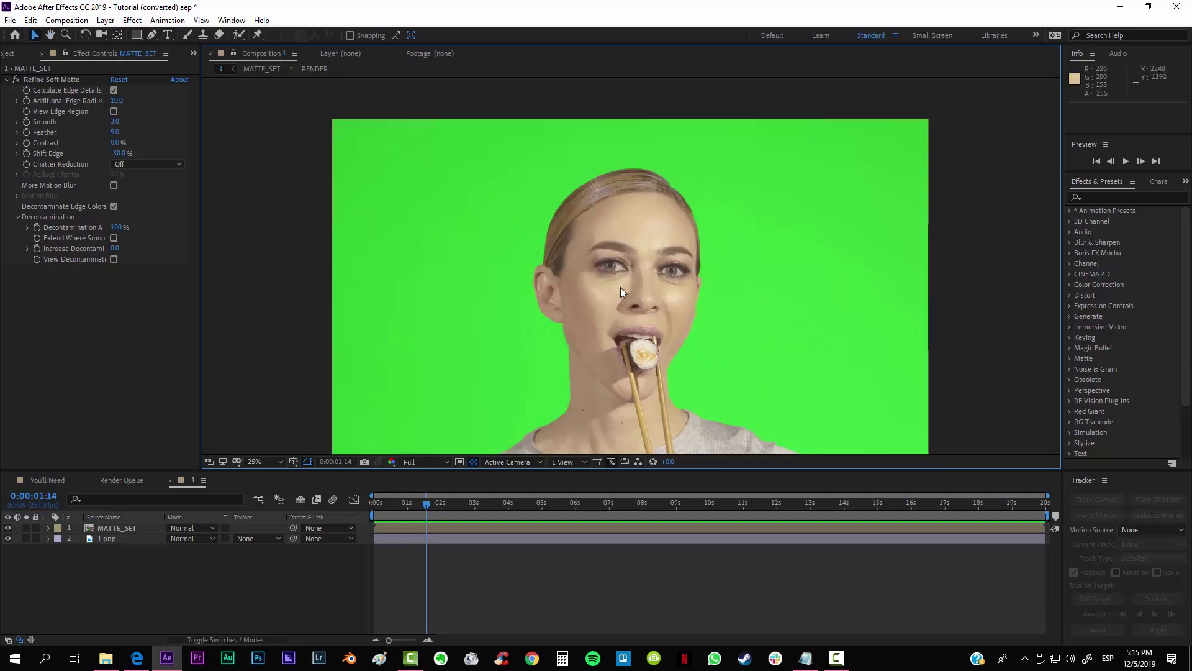
Duplicate the MATTE_SET layer and apply the Channel Mixer effect to the upper copy.
{"action": "left_click", "coordinate": [1106, 195]}
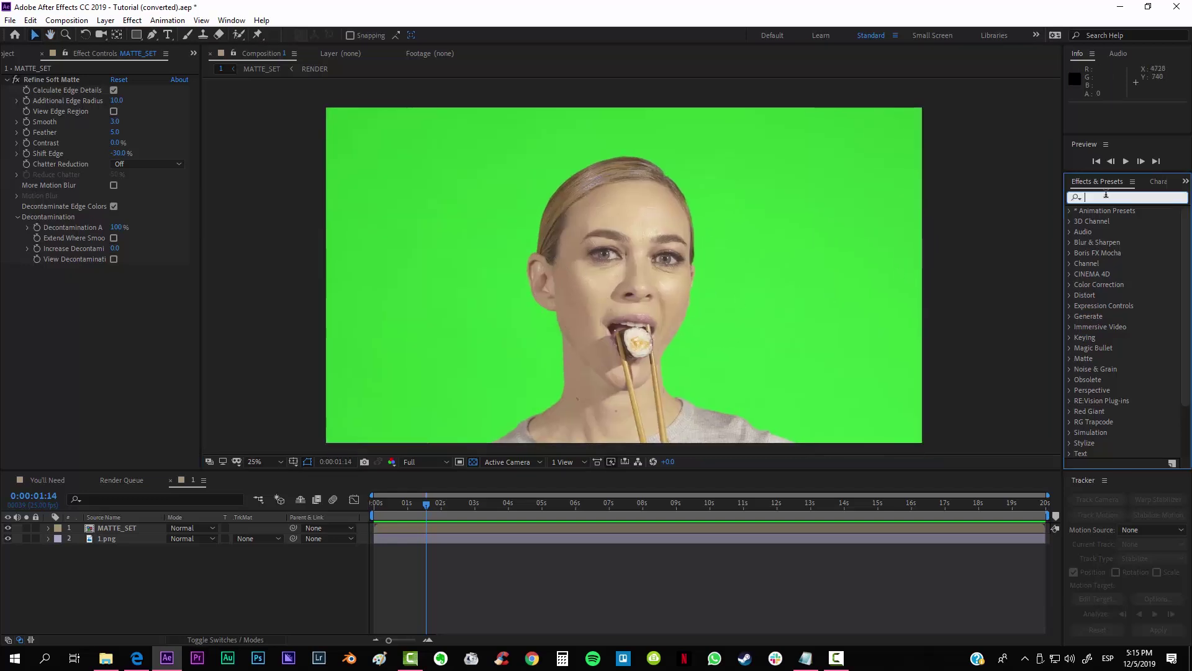
{"action": "type", "text": "c"}
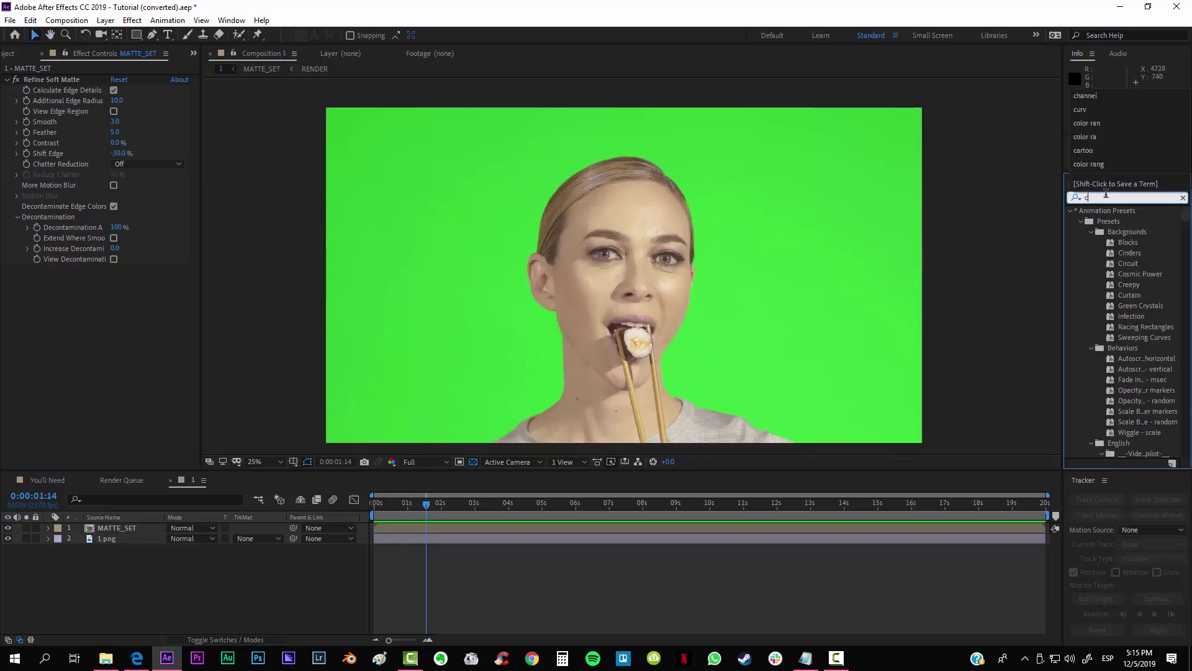
{"action": "type", "text": "hannel"}
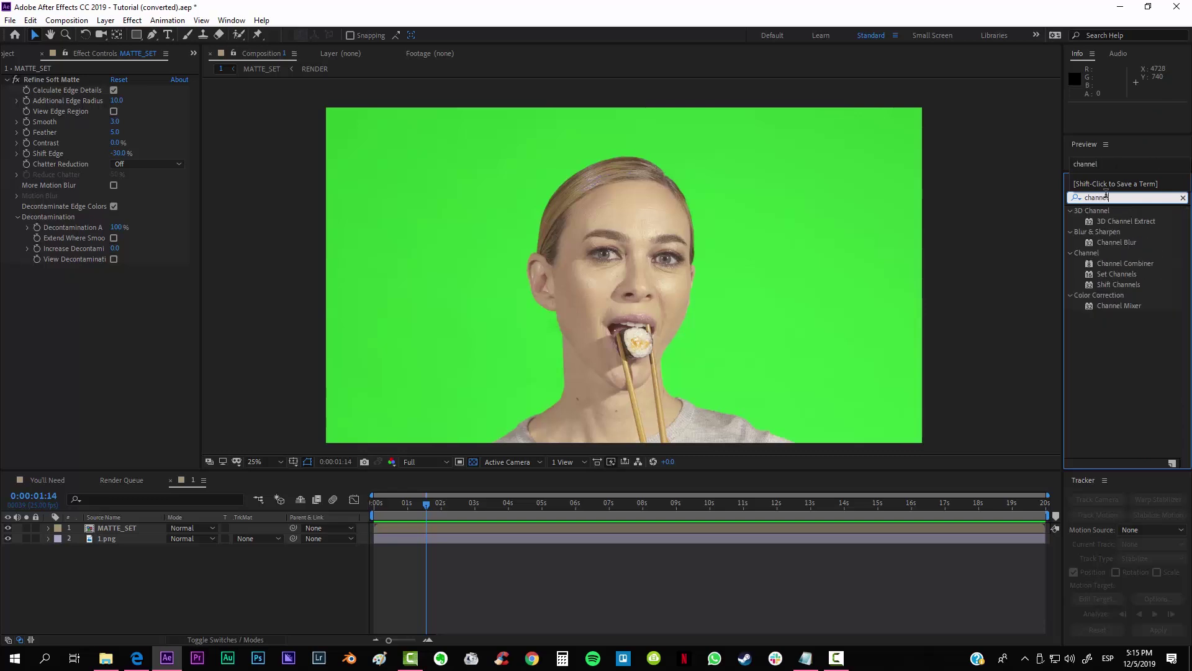
{"action": "left_click_drag", "start_coordinate": [1111, 305], "coordinate": [555, 545]}
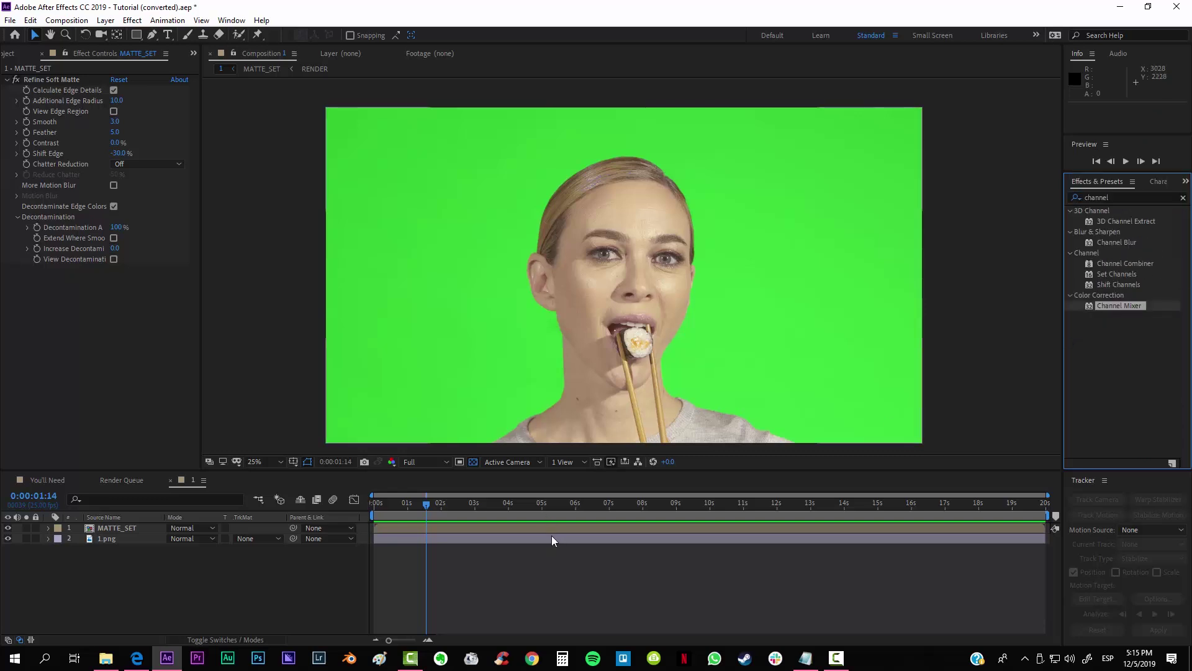
{"action": "left_click_drag", "start_coordinate": [451, 535], "coordinate": [455, 481]}
{"action": "key", "text": "ctrl+d"}
{"action": "scroll", "coordinate": [552, 295], "scroll_direction": "up", "scroll_amount": 5}
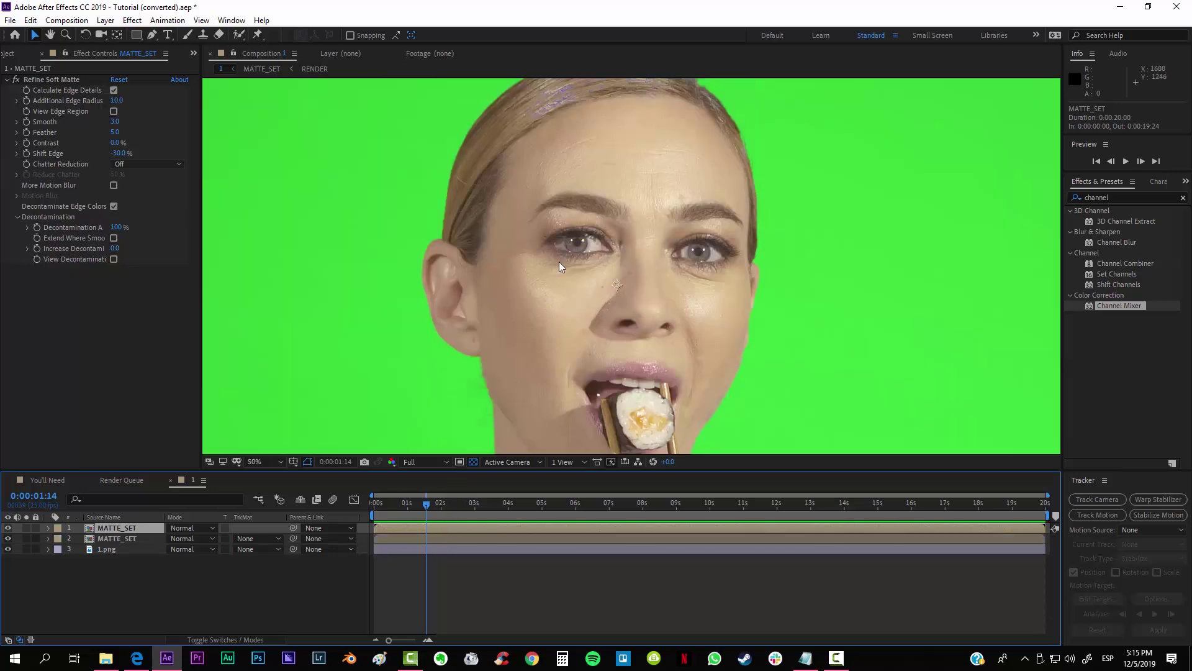
{"action": "key", "text": "v"}
{"action": "left_click_drag", "start_coordinate": [1118, 305], "coordinate": [594, 528]}
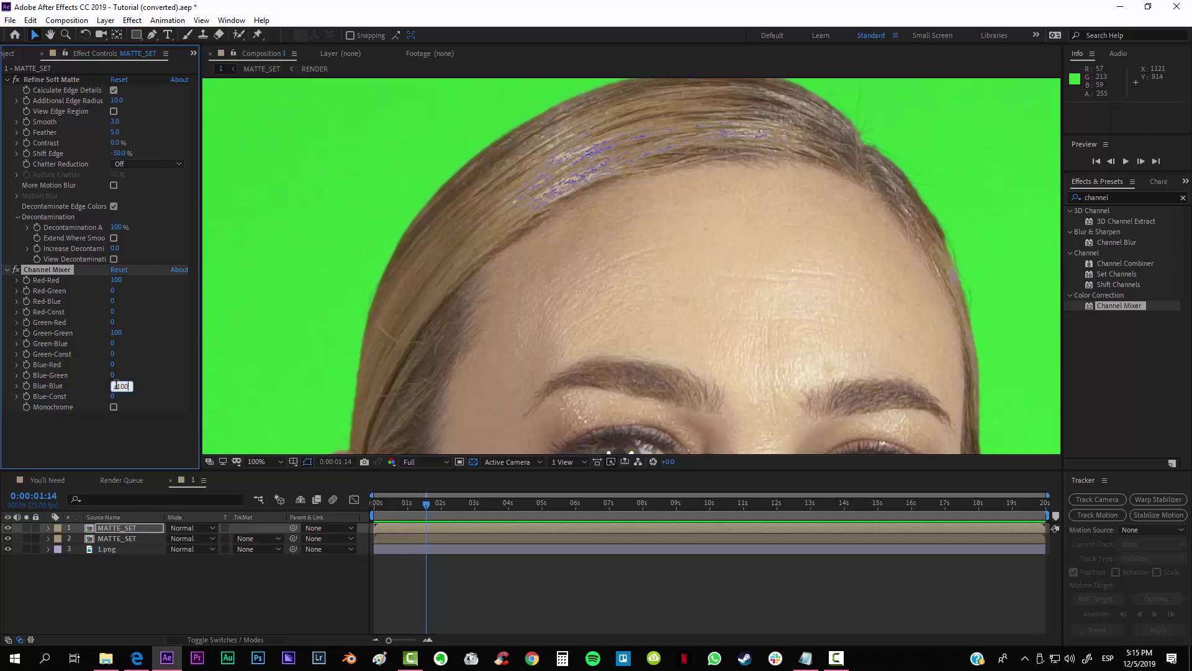
Set the Channel Mixer's Blue-Blue to -100 and Blue-Green to 200 on the upper MATTE_SET layer.
{"action": "key", "text": "Return"}
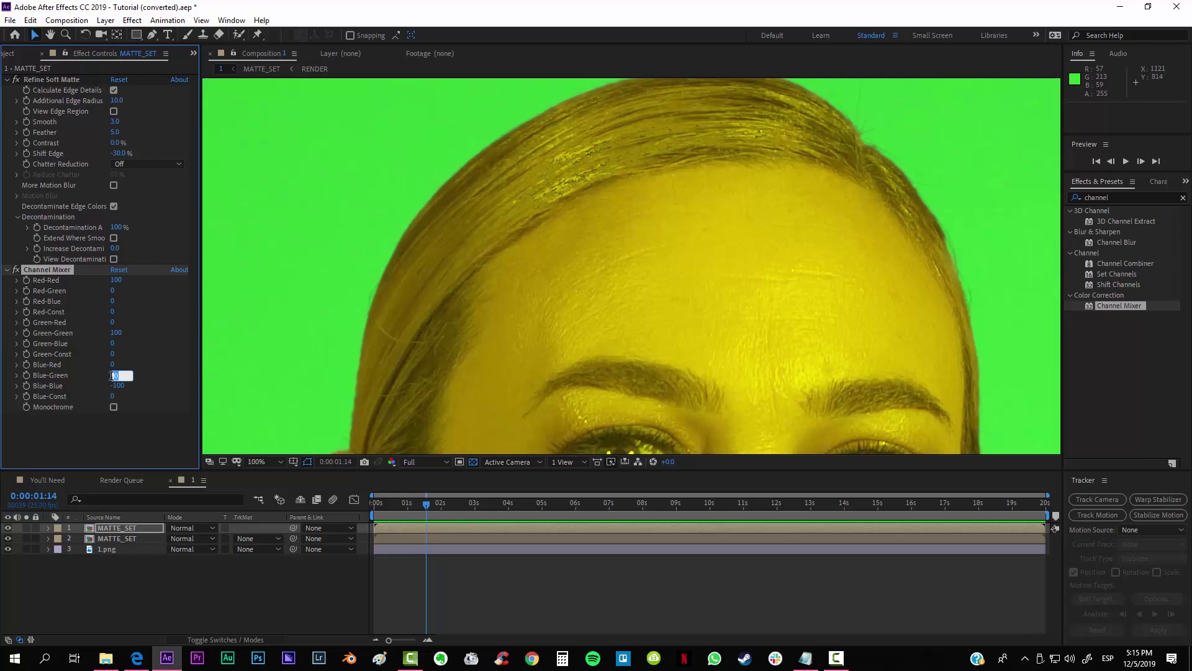
{"action": "key", "text": "Return"}
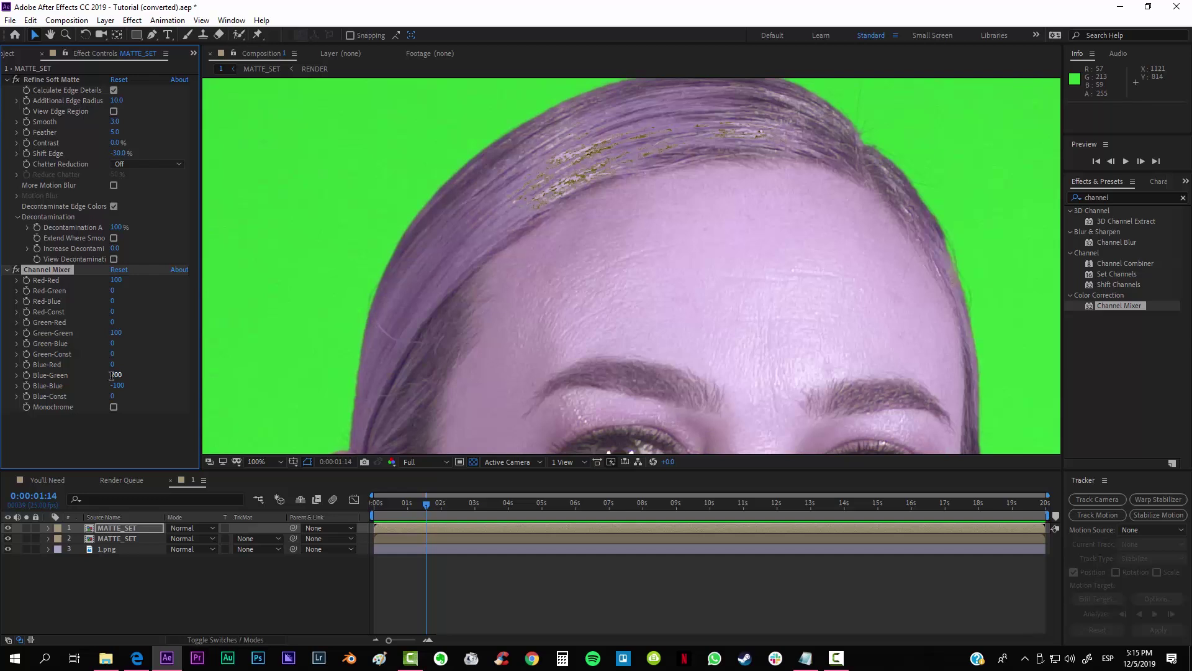
{"action": "scroll", "coordinate": [497, 321], "scroll_direction": "down", "scroll_amount": 4}
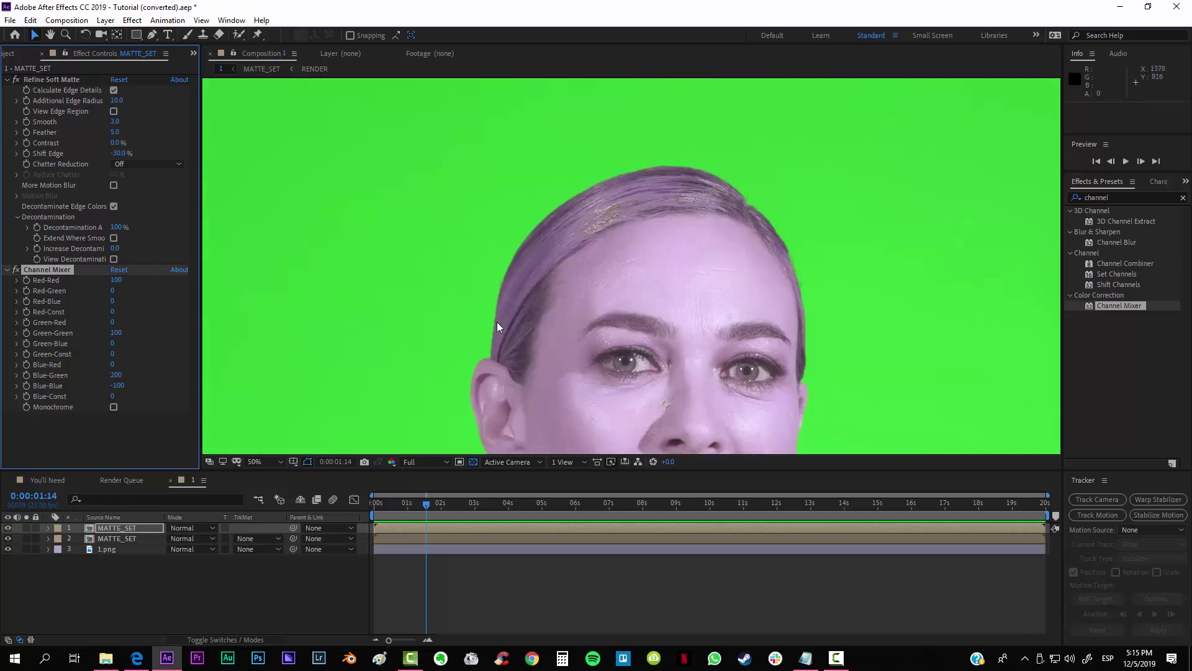
{"action": "left_click_drag", "start_coordinate": [519, 358], "coordinate": [513, 292]}
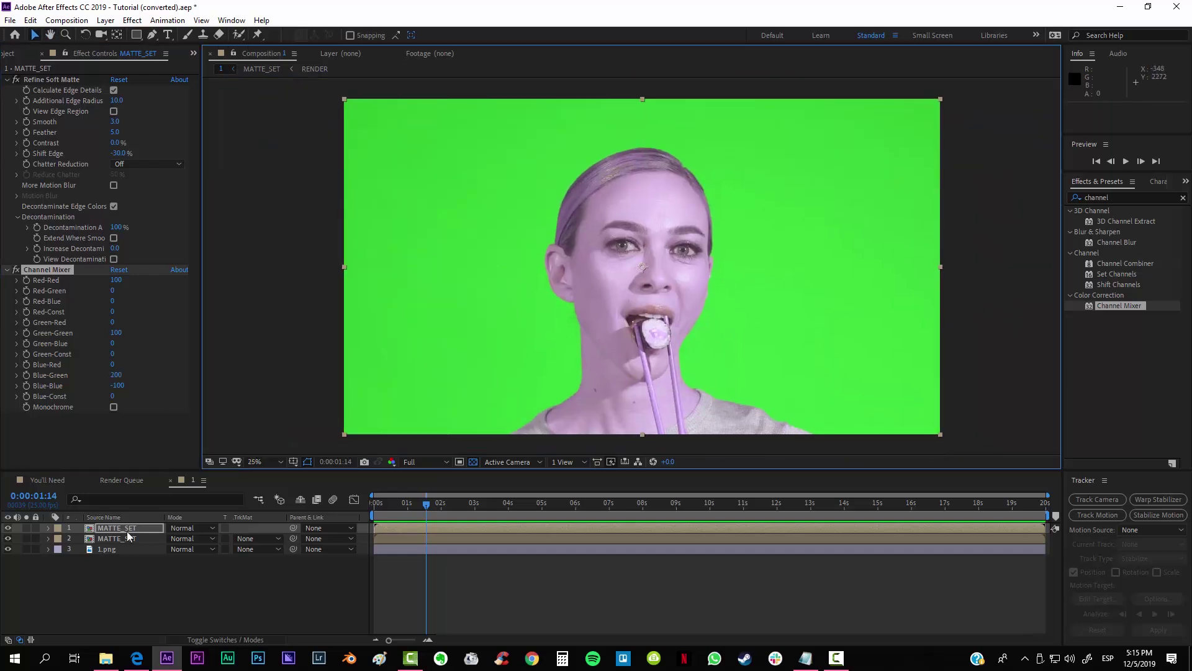
Set the blending mode of the upper MATTE_SET layer to Darken.
{"action": "left_click", "coordinate": [210, 530]}
{"action": "left_click", "coordinate": [200, 529]}
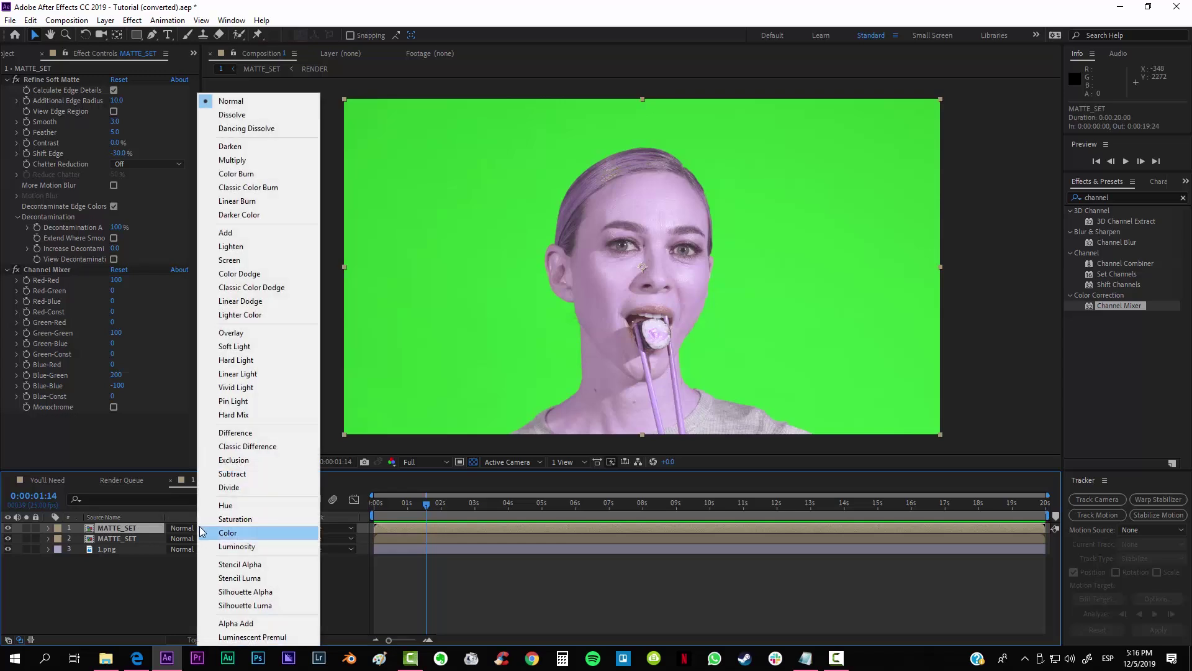
{"action": "left_click", "coordinate": [243, 148]}
Compare the hair highlights above the forehead up close with the upper MATTE_SET layer hidden and shown.
{"action": "scroll", "coordinate": [625, 182], "scroll_direction": "up", "scroll_amount": 8}
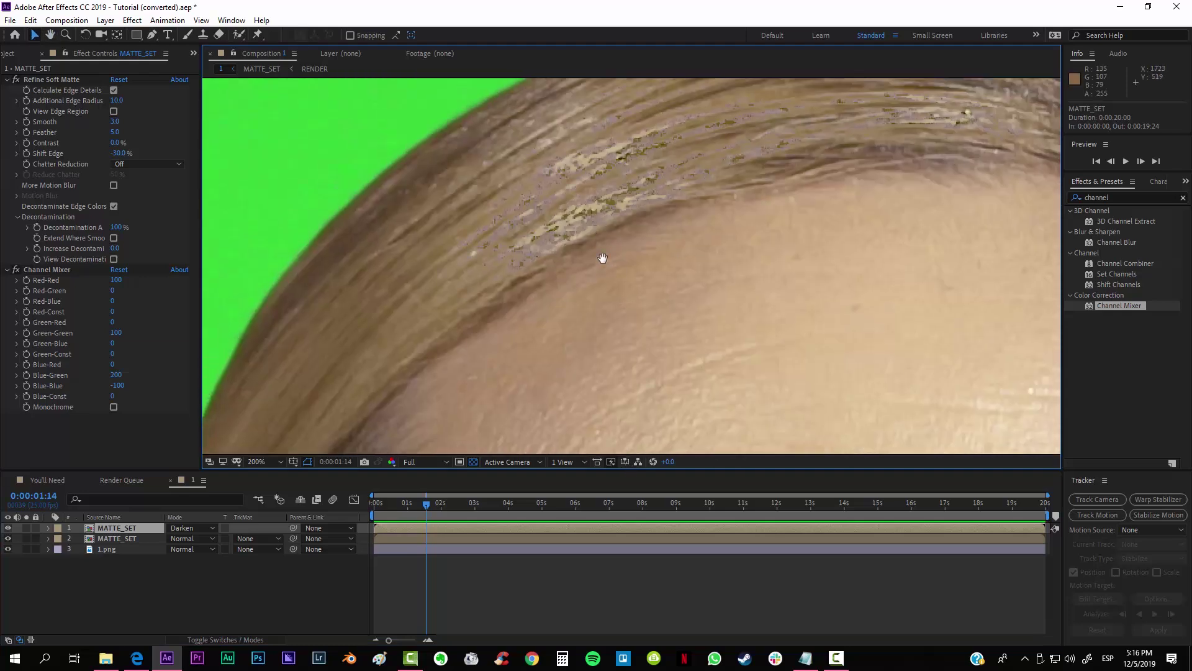
{"action": "left_click_drag", "start_coordinate": [602, 258], "coordinate": [652, 286]}
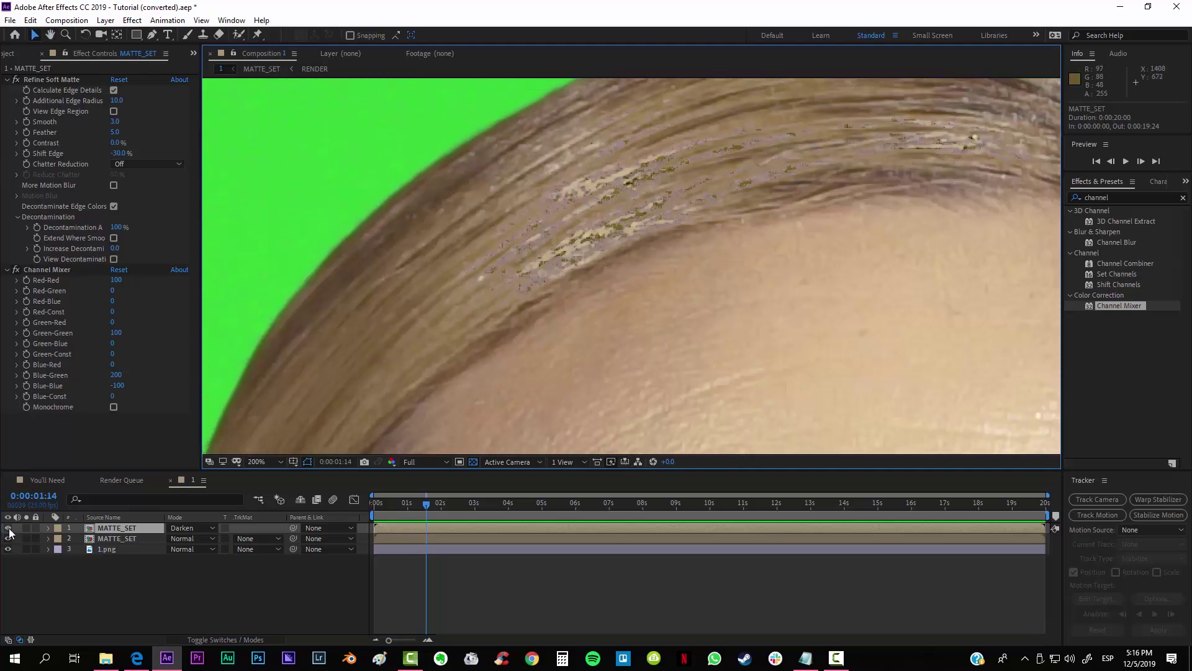
{"action": "left_click", "coordinate": [8, 527]}
{"action": "left_click", "coordinate": [8, 528]}
{"action": "left_click", "coordinate": [9, 528]}
{"action": "left_click", "coordinate": [8, 528]}
{"action": "left_click", "coordinate": [8, 528]}
{"action": "left_click", "coordinate": [8, 528]}
{"action": "left_click", "coordinate": [8, 528]}
{"action": "left_click", "coordinate": [8, 528]}
{"action": "left_click", "coordinate": [8, 528]}
{"action": "scroll", "coordinate": [602, 225], "scroll_direction": "up", "scroll_amount": 2}
{"action": "left_click_drag", "start_coordinate": [602, 225], "coordinate": [515, 326]}
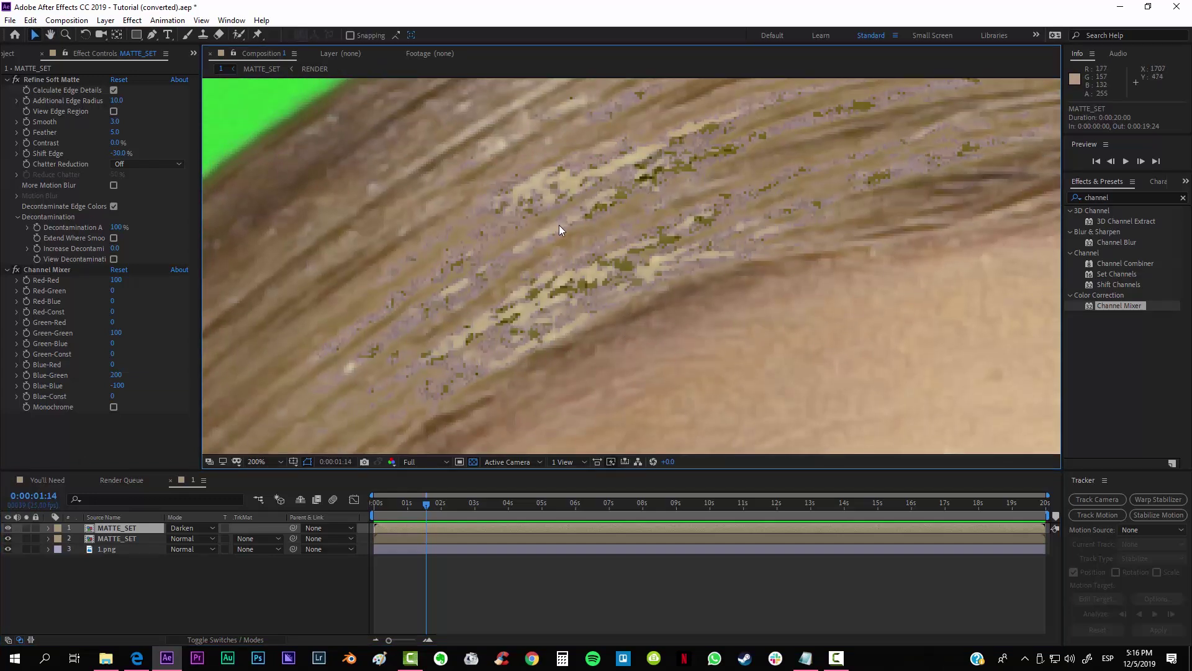
{"action": "scroll", "coordinate": [559, 229], "scroll_direction": "down", "scroll_amount": 2}
{"action": "left_click", "coordinate": [8, 528]}
{"action": "left_click", "coordinate": [8, 528]}
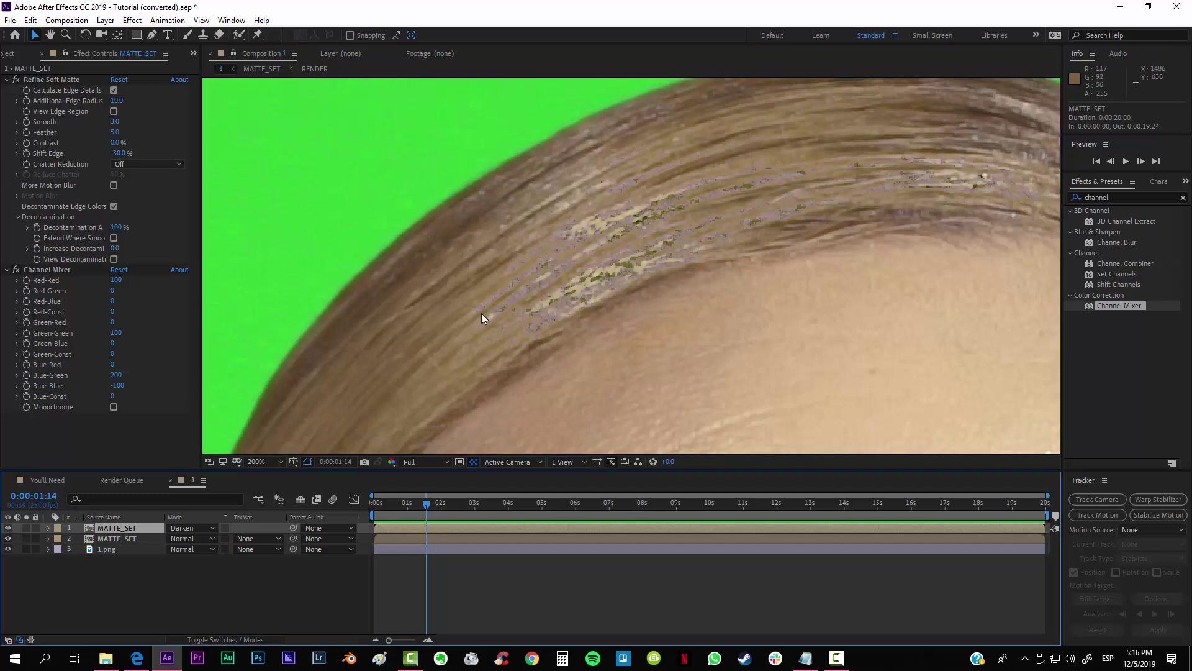
Review the finished composite fitted to the viewer, and check the face and neck from closer in.
{"action": "scroll", "coordinate": [398, 334], "scroll_direction": "down", "scroll_amount": 2}
{"action": "left_click", "coordinate": [258, 461]}
{"action": "left_click", "coordinate": [267, 245]}
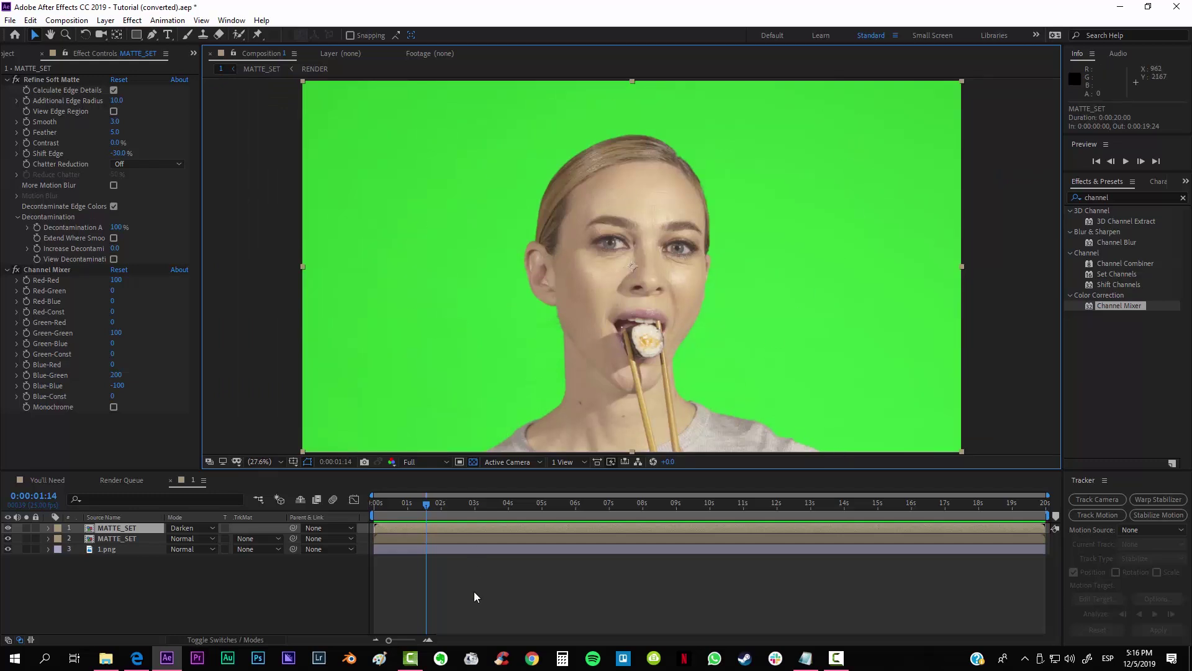
{"action": "scroll", "coordinate": [552, 353], "scroll_direction": "up", "scroll_amount": 4}
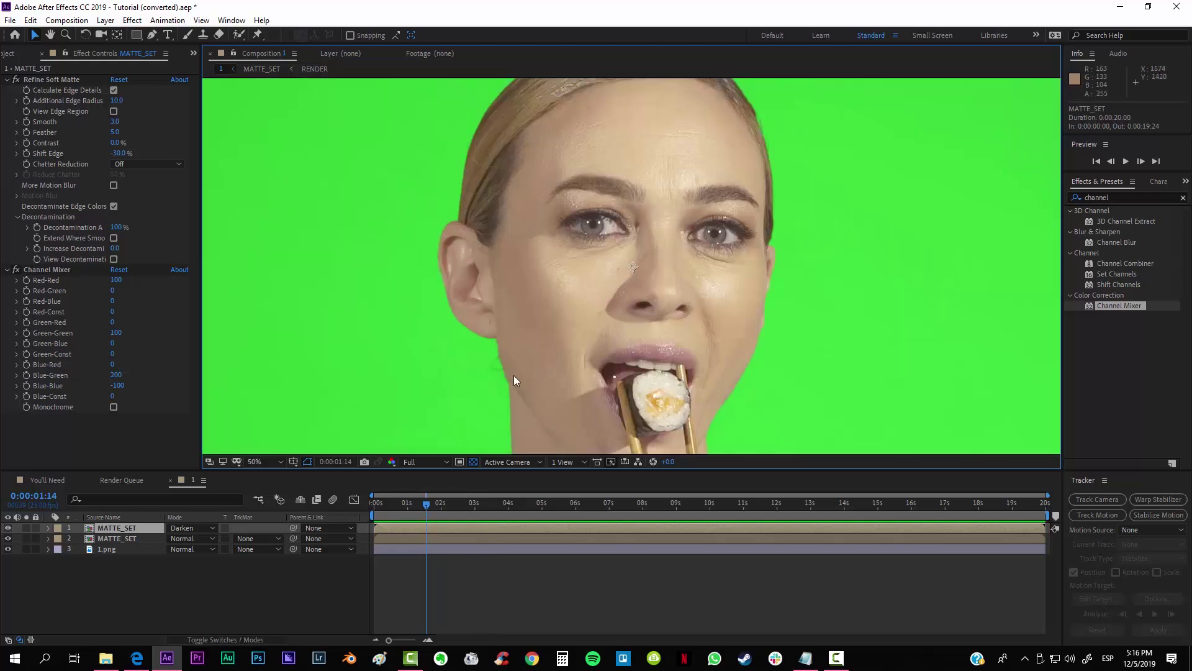
{"action": "scroll", "coordinate": [621, 259], "scroll_direction": "down", "scroll_amount": 4}
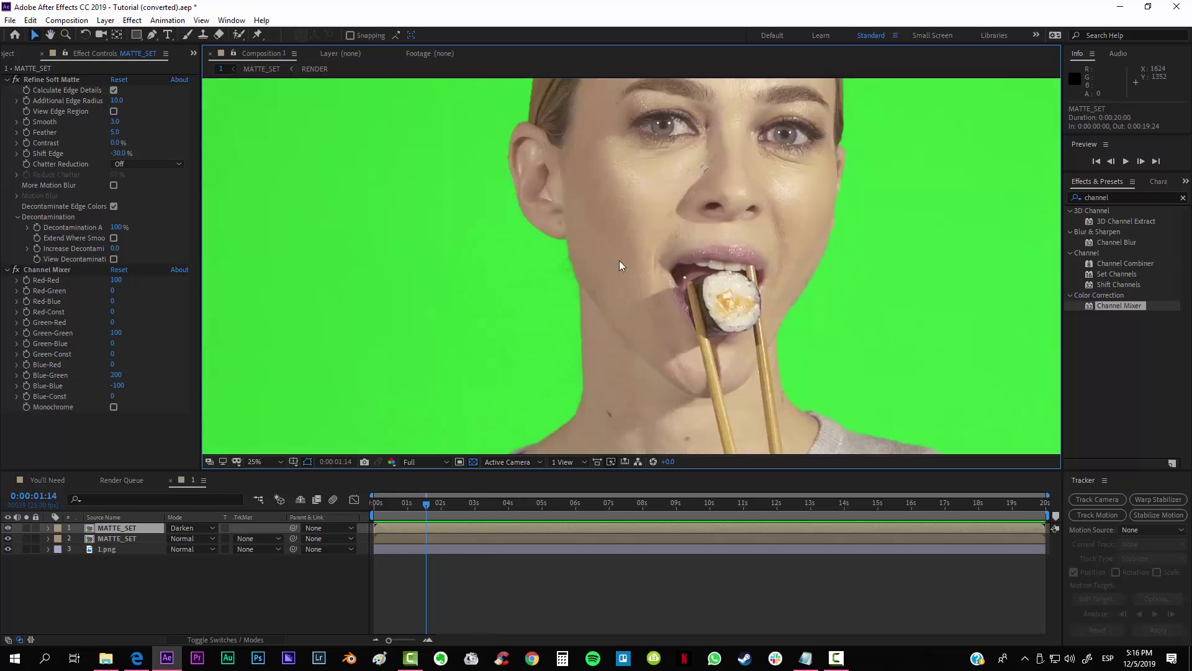
{"action": "left_click", "coordinate": [273, 464]}
{"action": "left_click", "coordinate": [280, 255]}
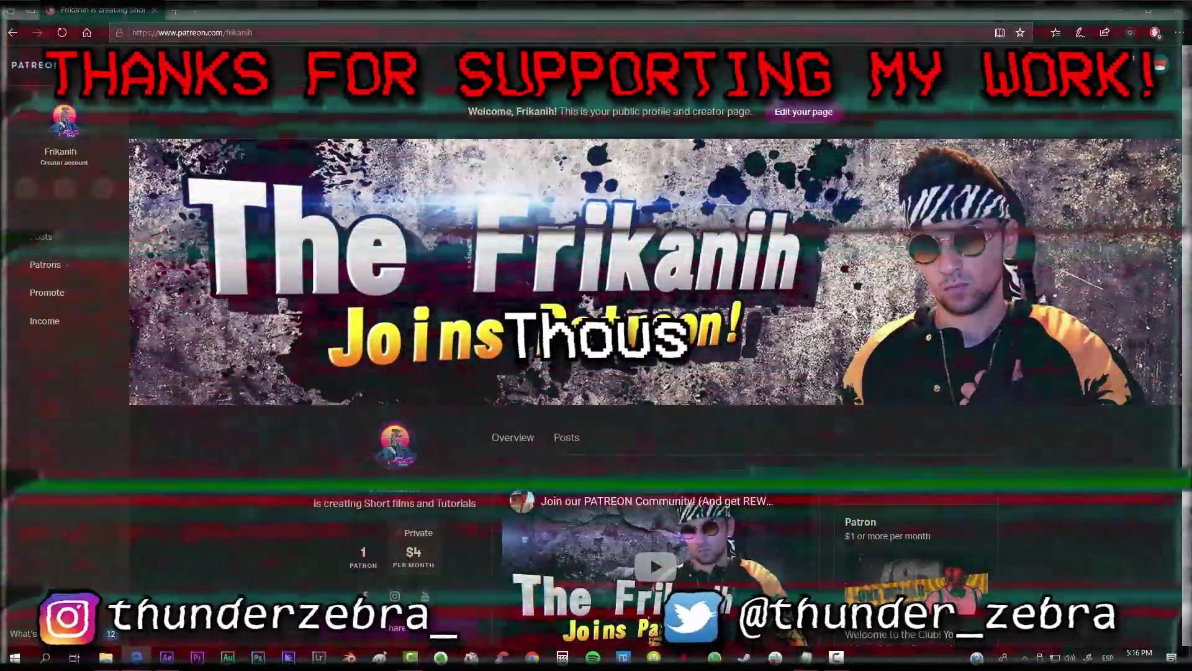
{"action": "scroll", "coordinate": [211, 514], "scroll_direction": "down", "scroll_amount": 2}
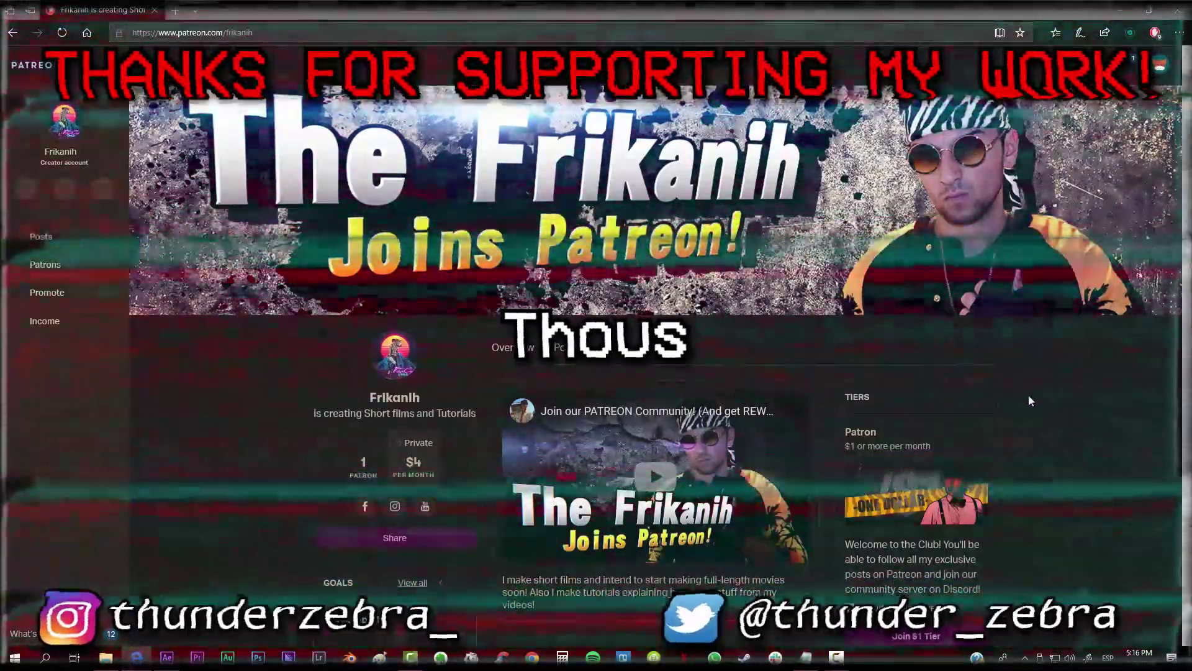
{"action": "scroll", "coordinate": [1031, 400], "scroll_direction": "down", "scroll_amount": 5}
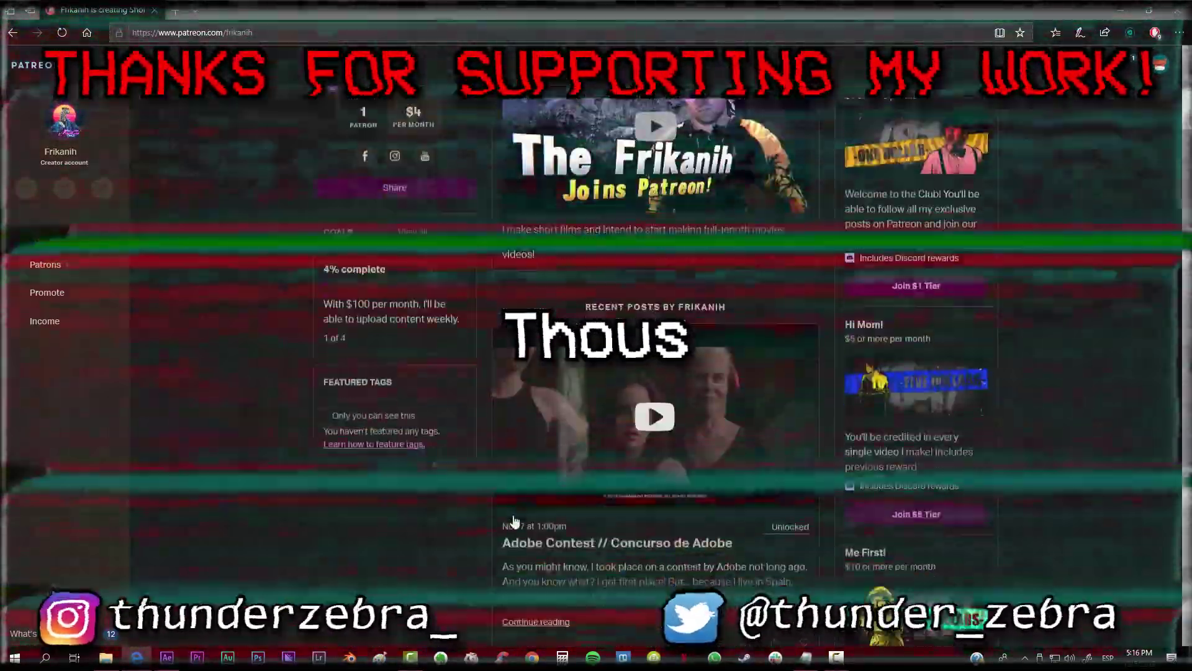